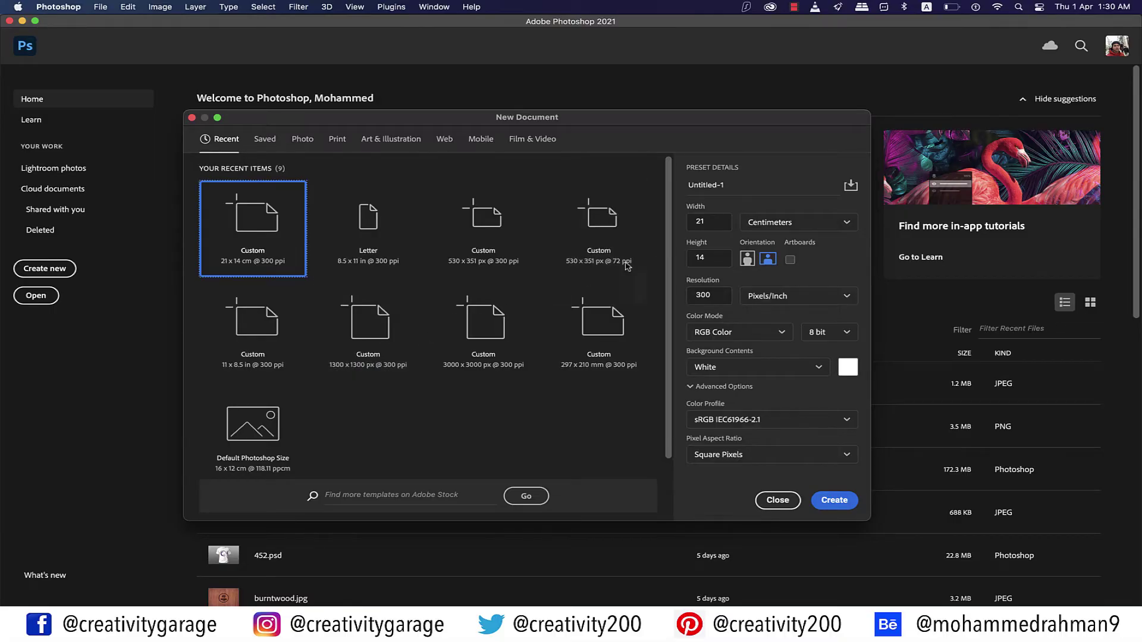
Create a blank white 21 × 14 cm, 300 ppi document (2480 × 1654 px).
double_click(721, 230)
double_click(719, 260)
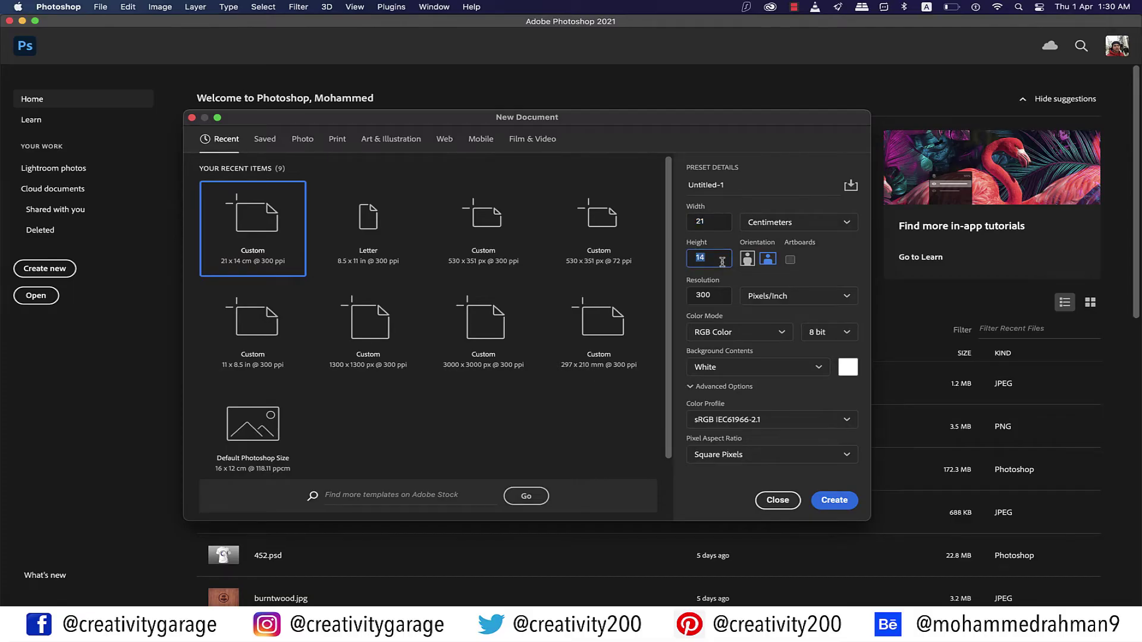
click(834, 501)
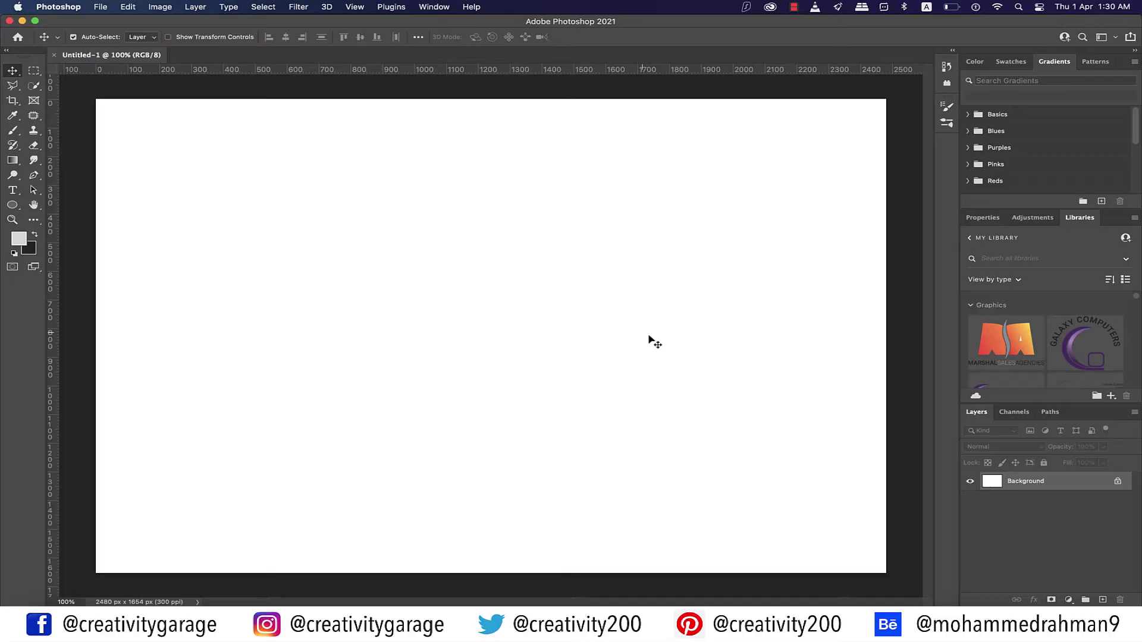
Open pexels-pixabay-235985.jpg and drop it into Untitled-1 as Layer 1 above Background.
click(101, 8)
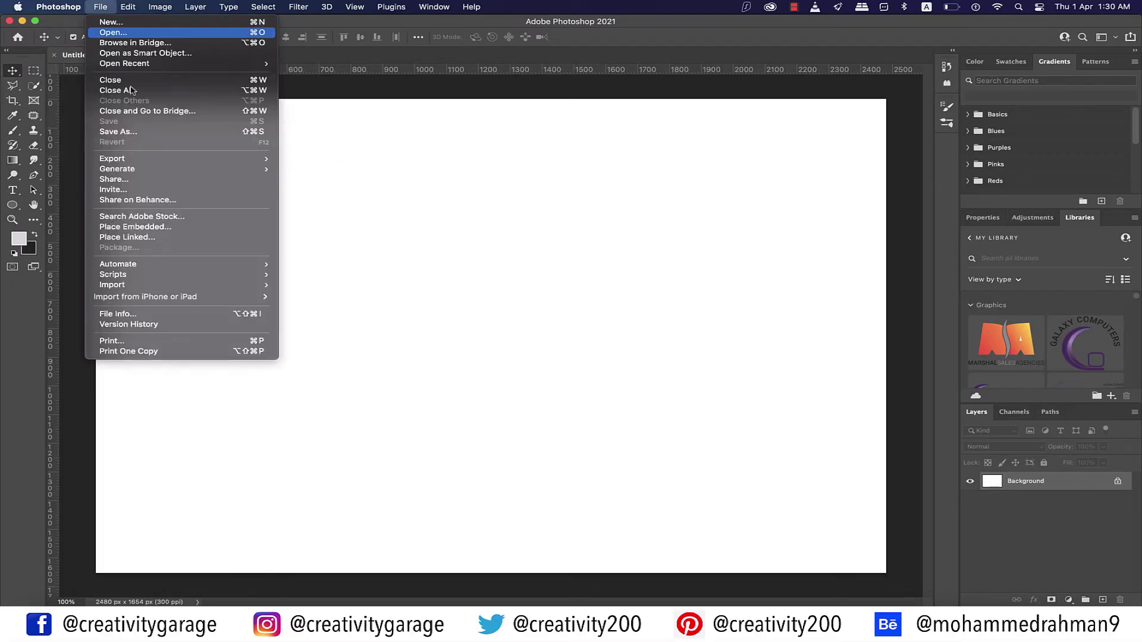
click(125, 33)
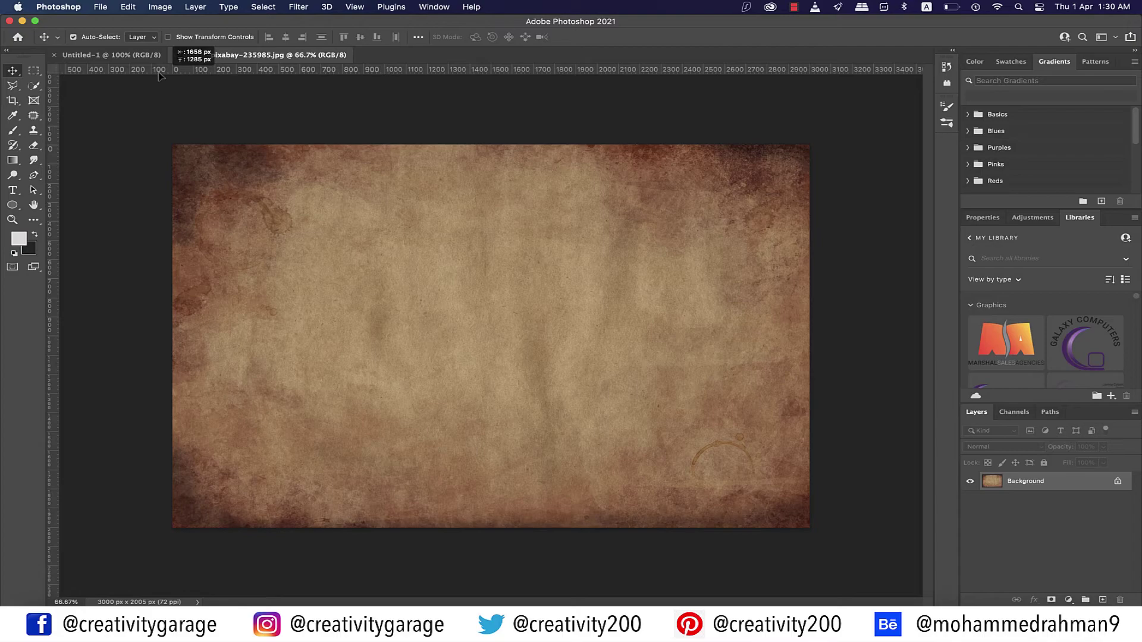
click(135, 56)
drag(135, 56, 426, 285)
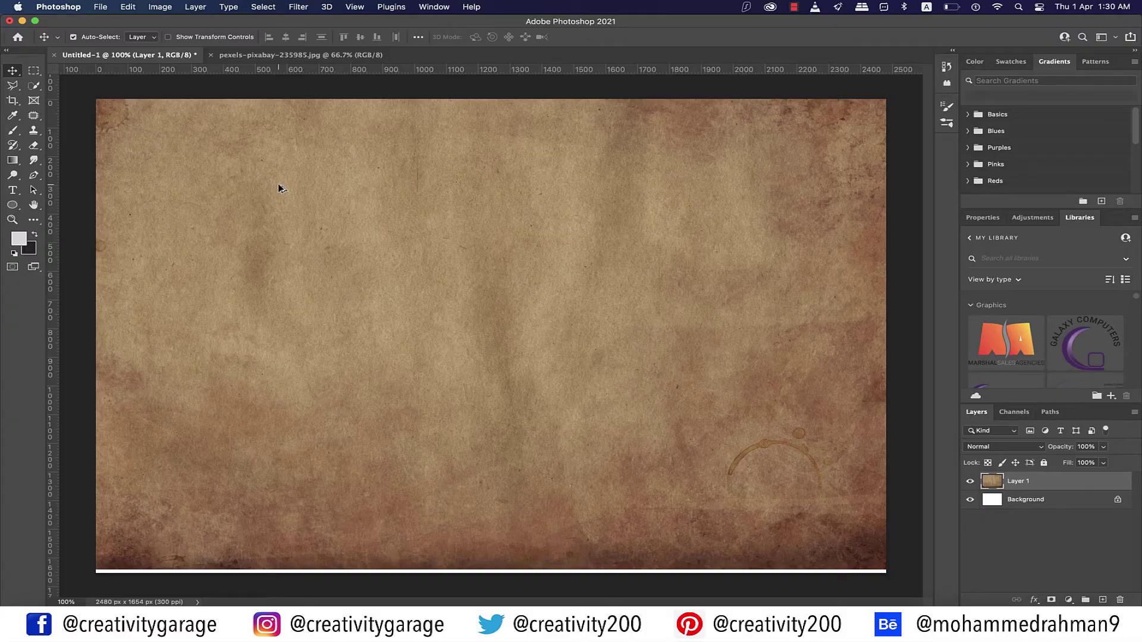
scroll(278, 188, down, 5)
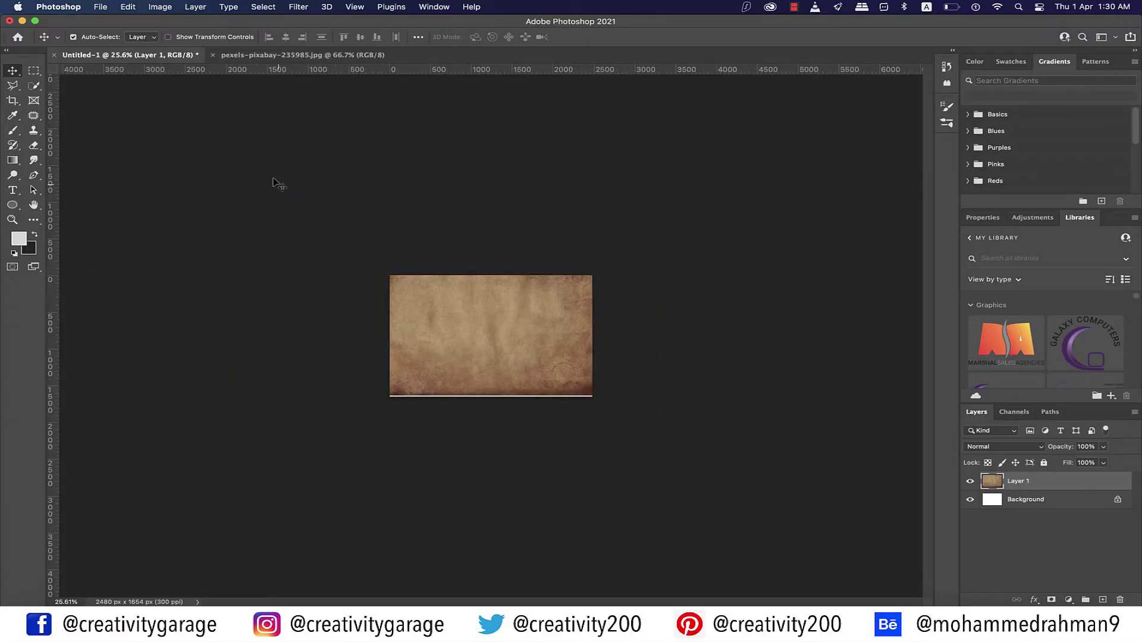
Free Transform the paper texture to fill the canvas edge to edge, then fit the view.
click(132, 7)
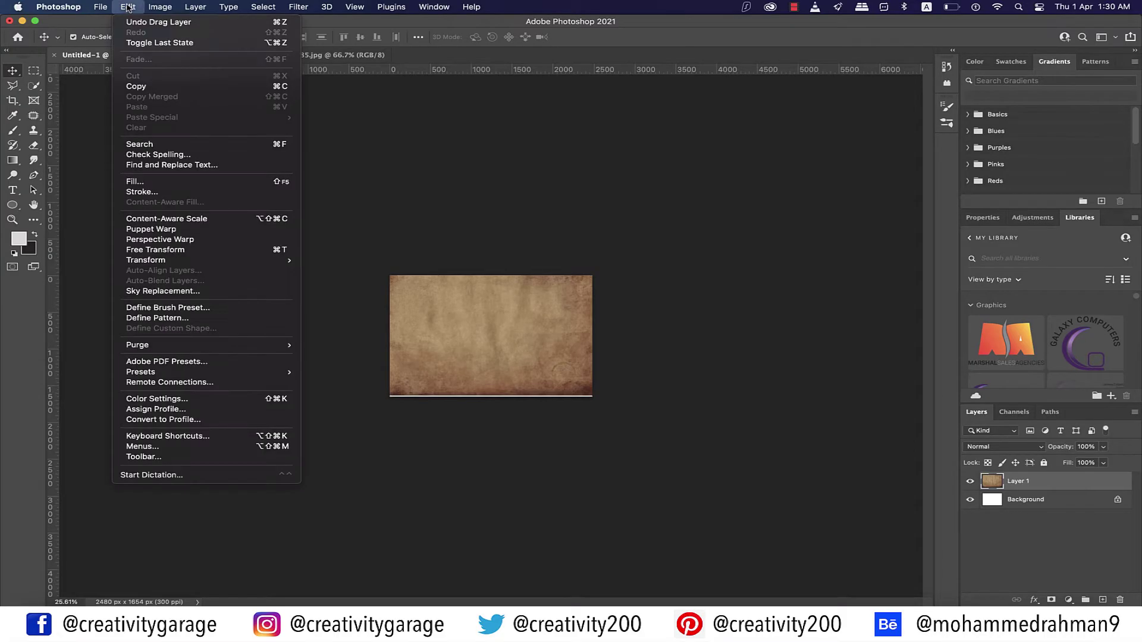
click(243, 251)
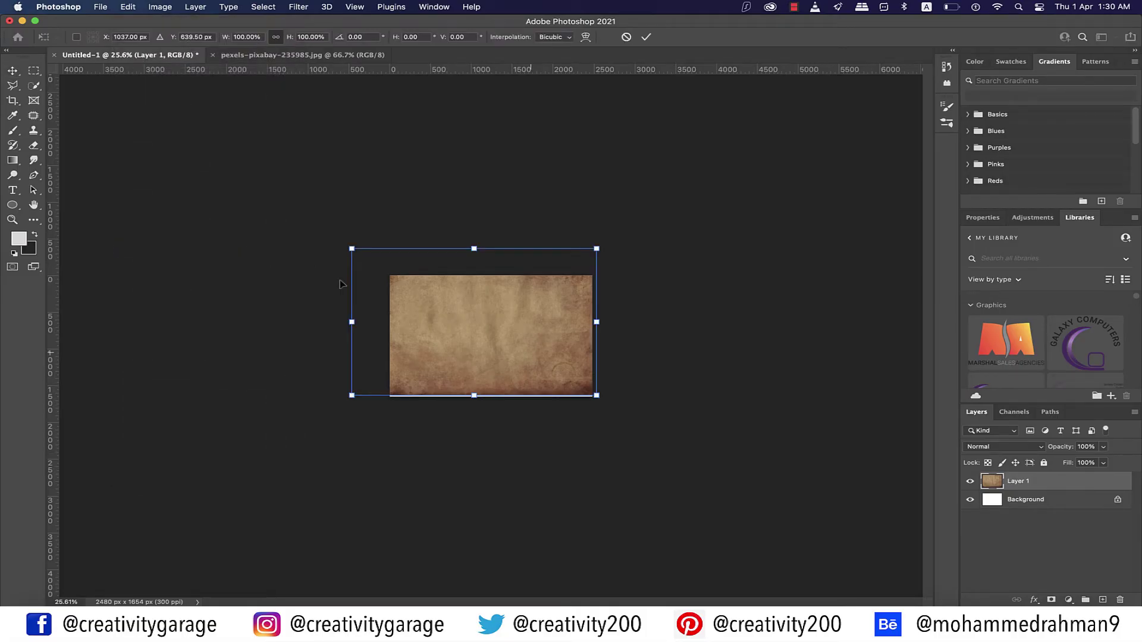
scroll(548, 337, up, 3)
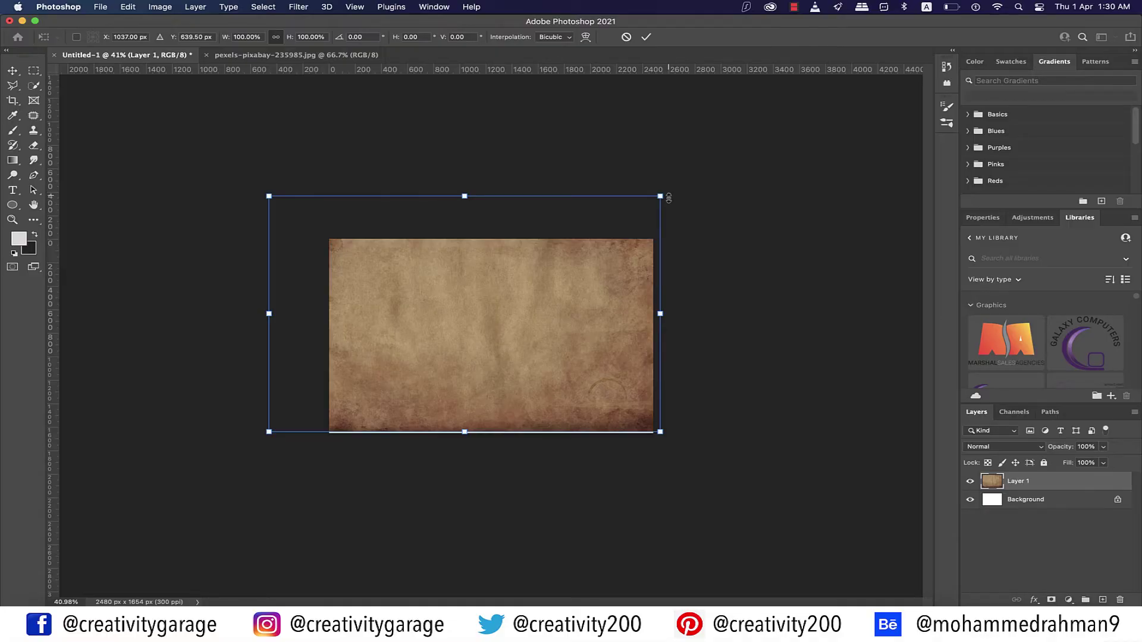
drag(669, 198, 607, 228)
drag(510, 295, 581, 319)
drag(668, 443, 656, 441)
key(Return)
key(super+0)
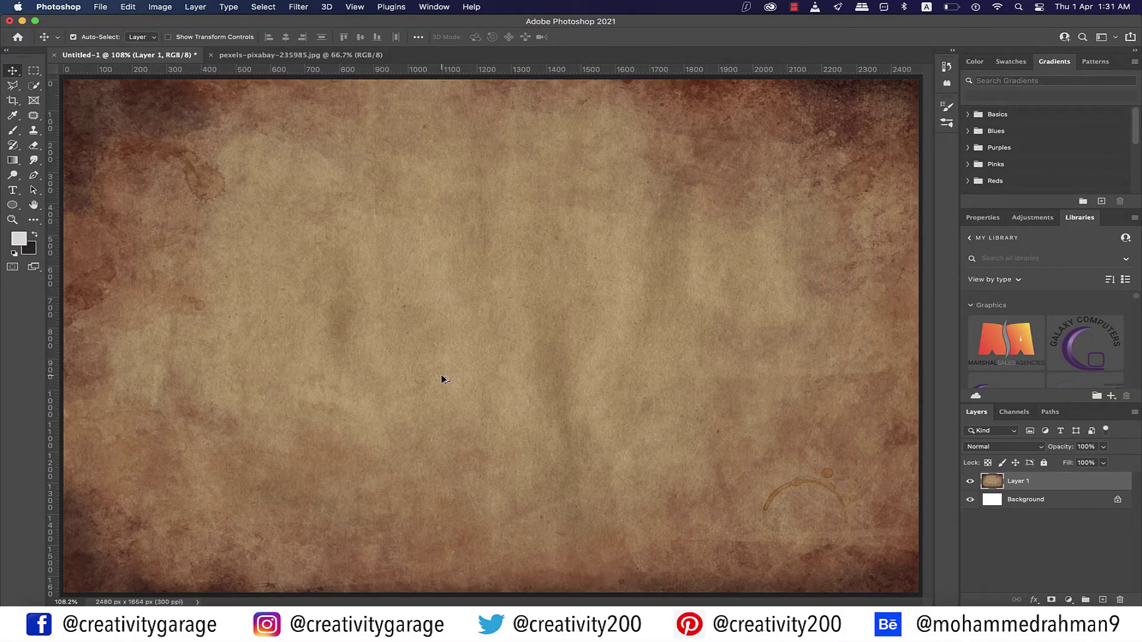
scroll(441, 380, down, 3)
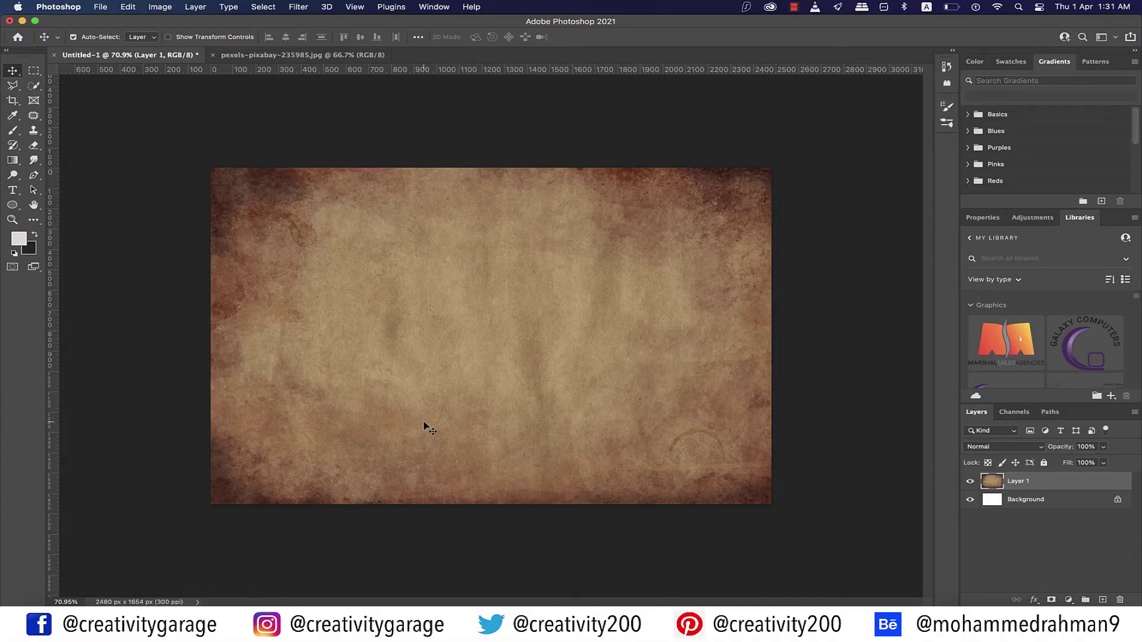
Type PAPAYA in black Alfa Slab One 95 pt and centre it on the paper.
key(t)
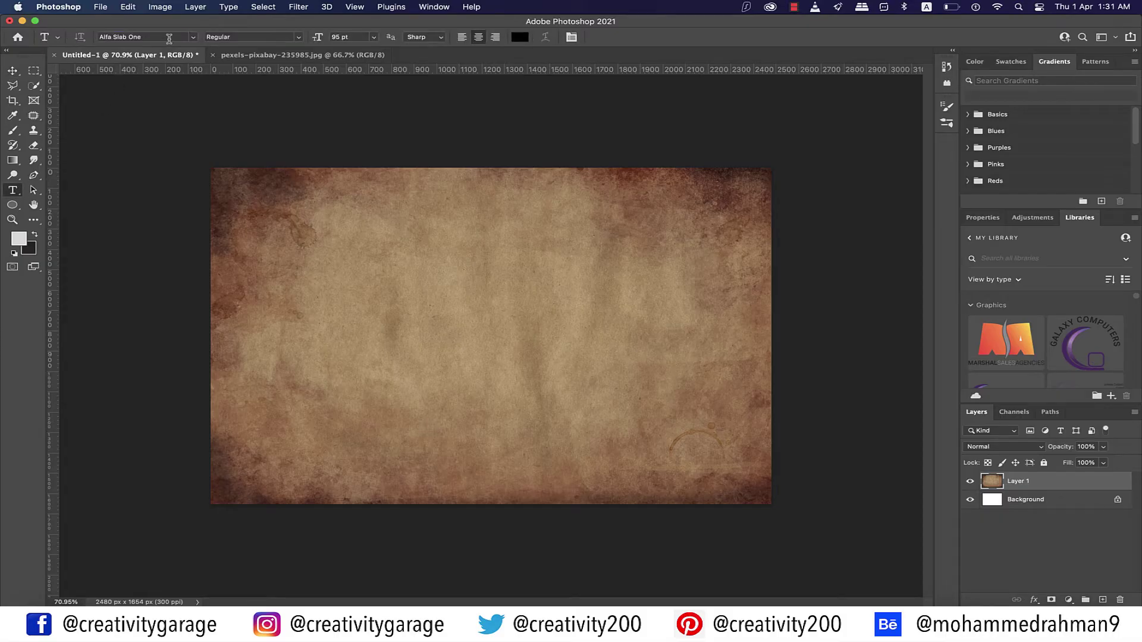
click(116, 37)
click(284, 331)
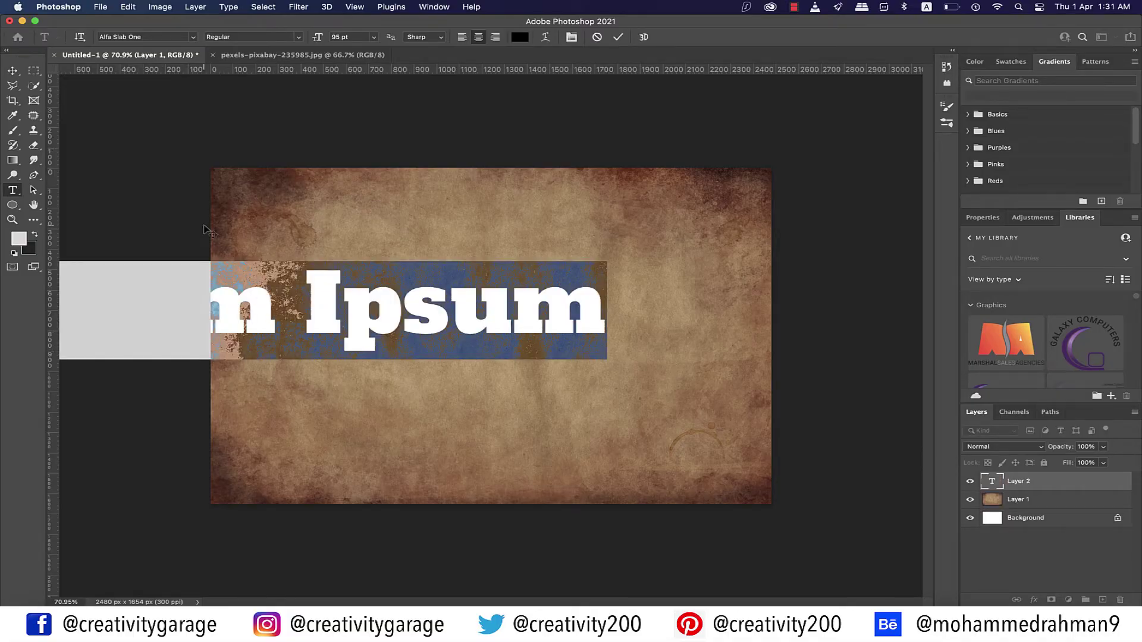
text(PAPA)
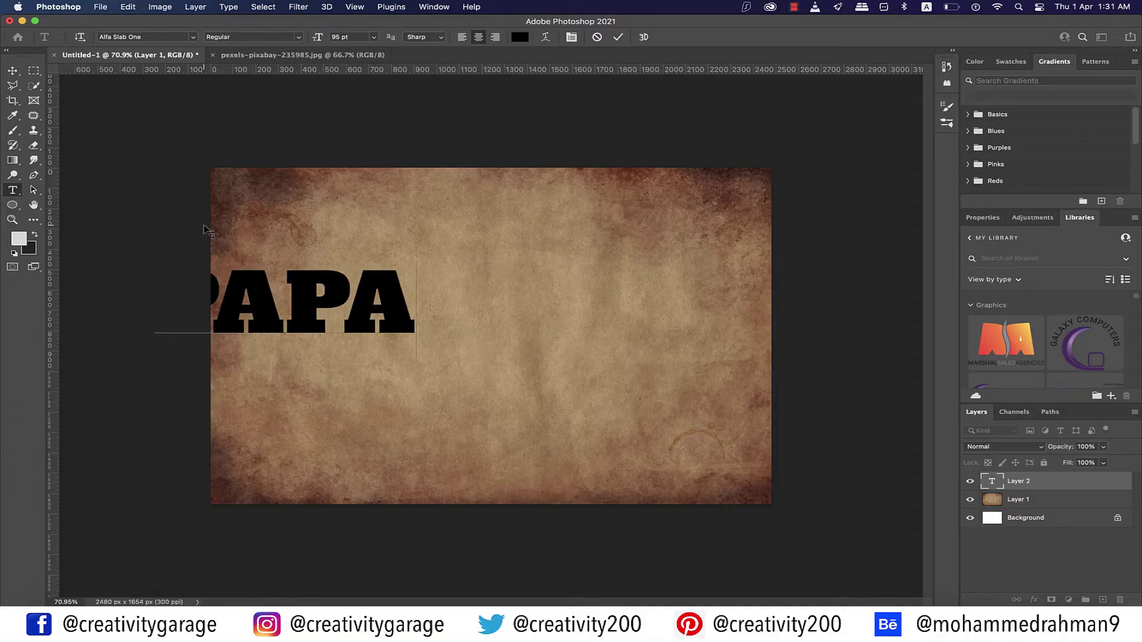
text(YA)
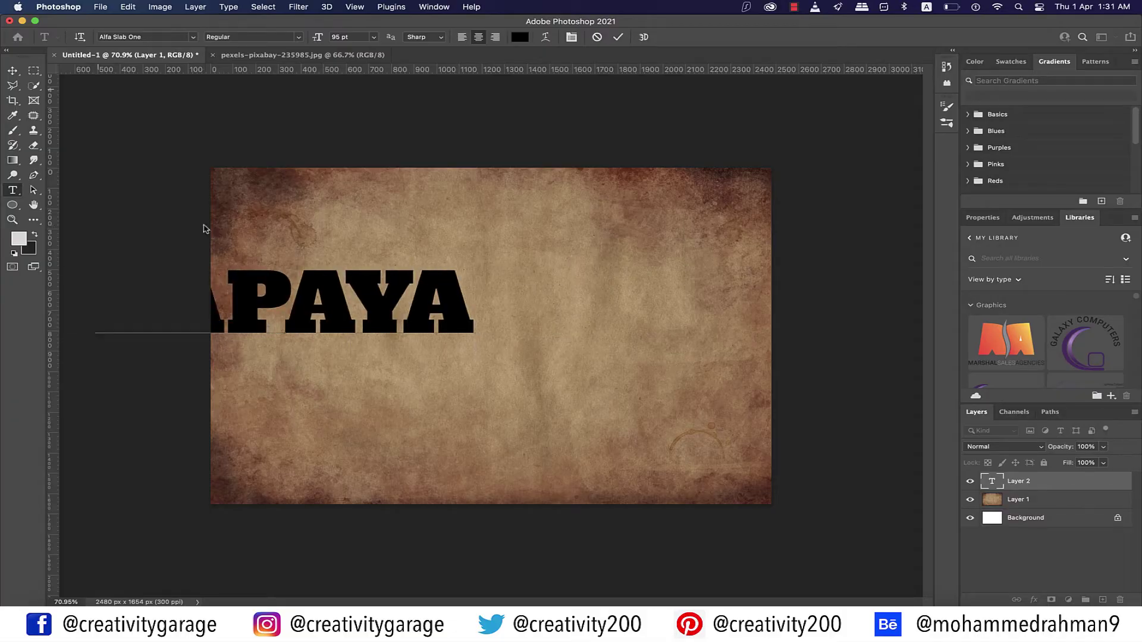
click(12, 71)
drag(374, 326, 581, 357)
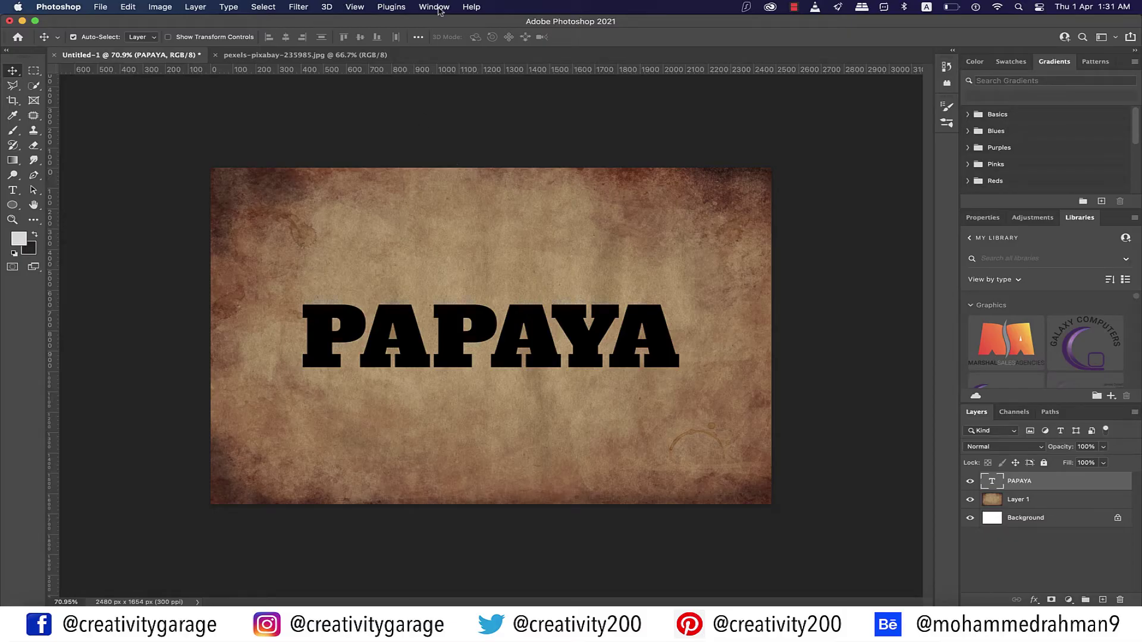
Set PAPAYA's tracking to 25 in the Character panel, then close the panel.
click(435, 7)
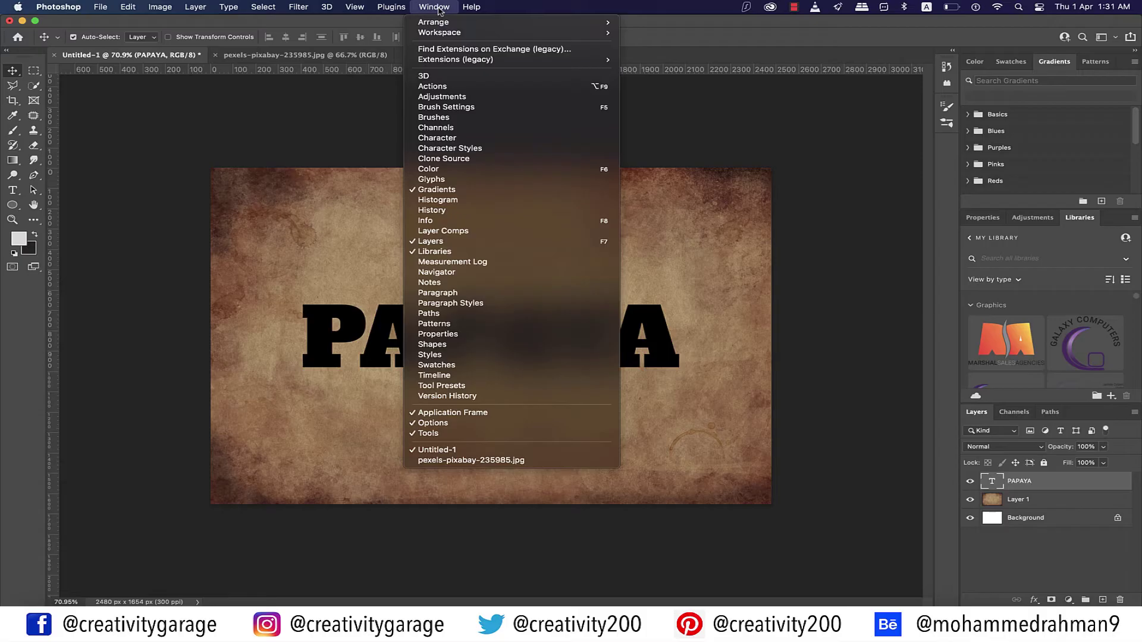
click(453, 293)
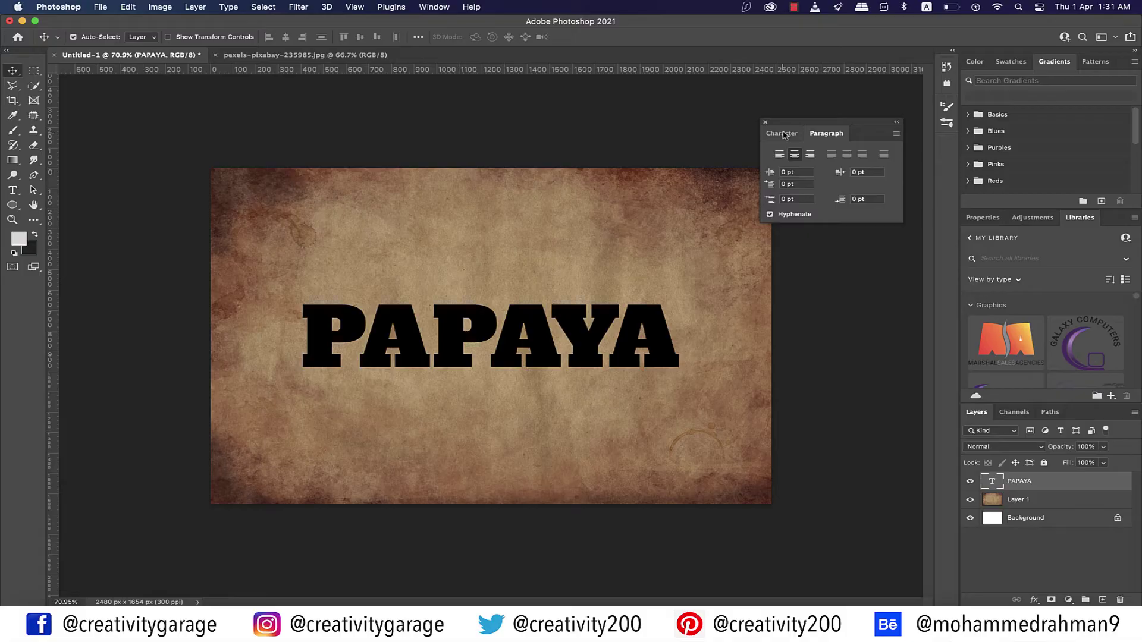
click(784, 135)
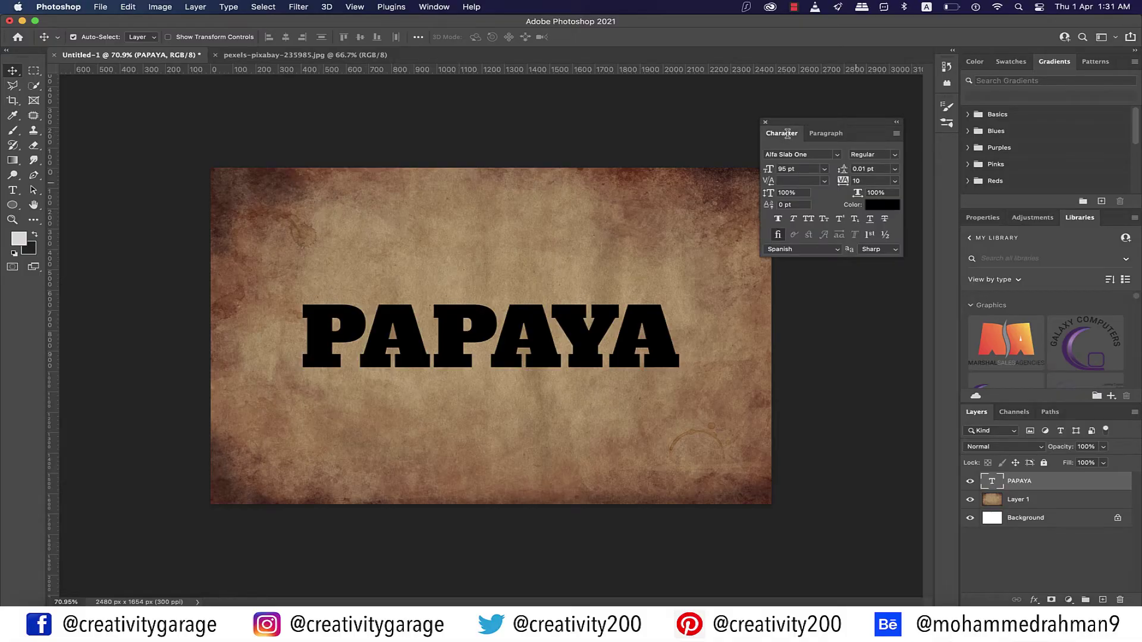
click(895, 181)
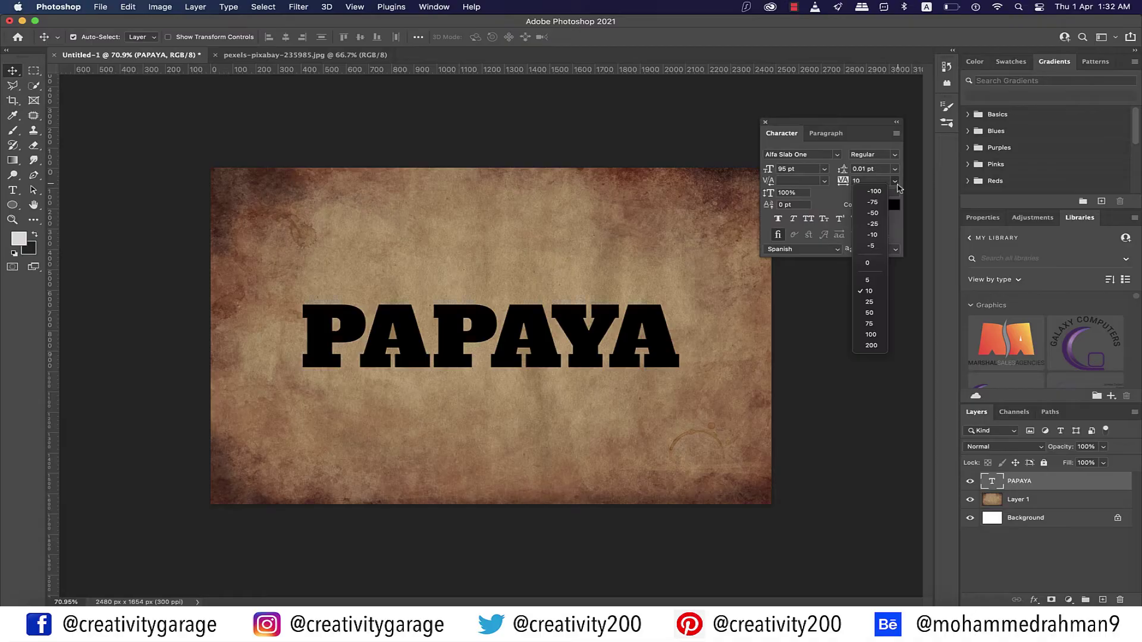
click(879, 304)
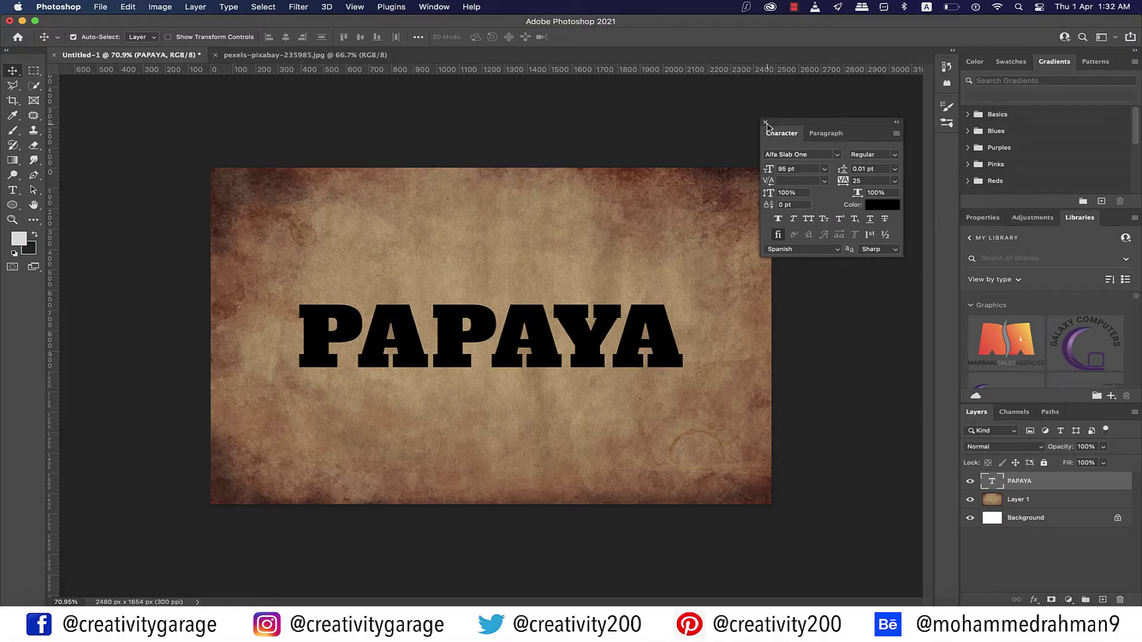
click(766, 122)
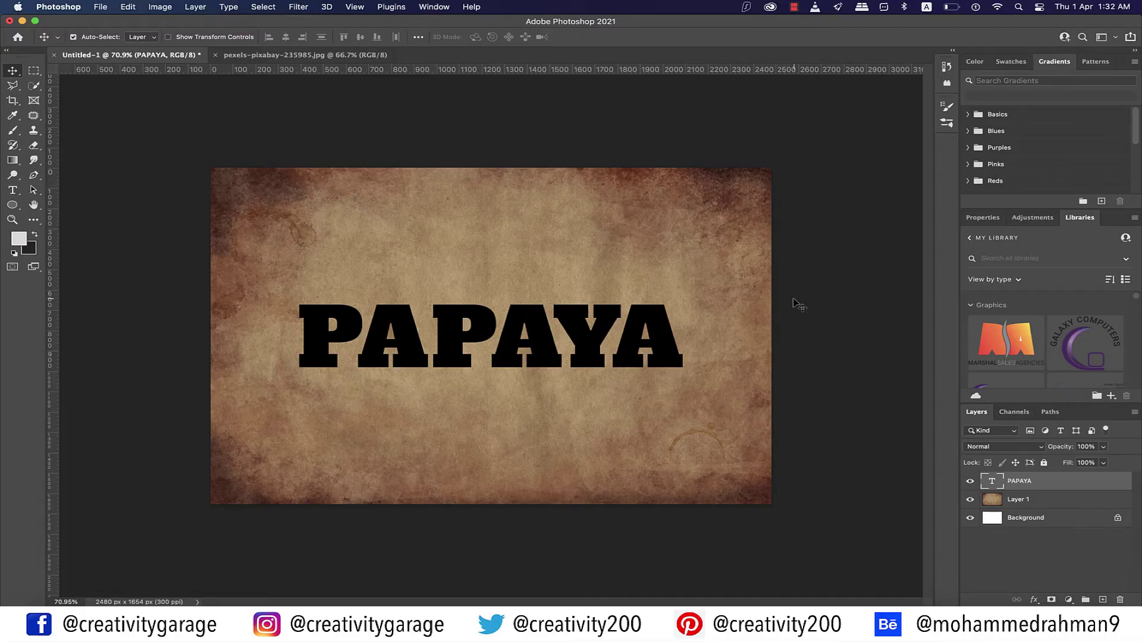
Give PAPAYA an orange 65 px Stroke layer style positioned Outside.
click(1035, 600)
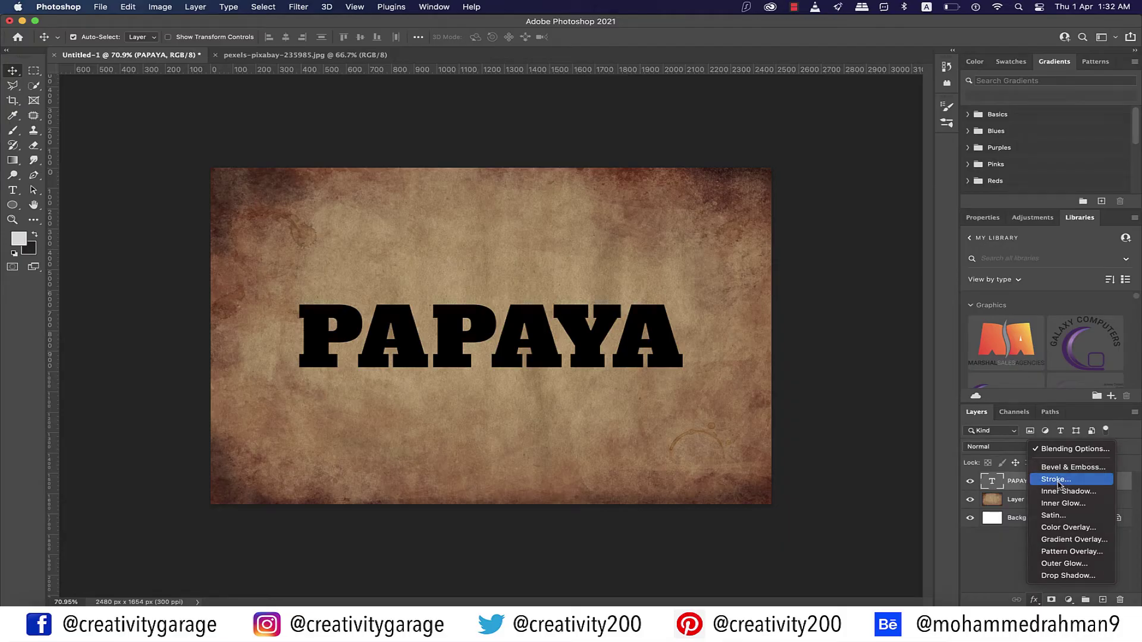
click(1056, 480)
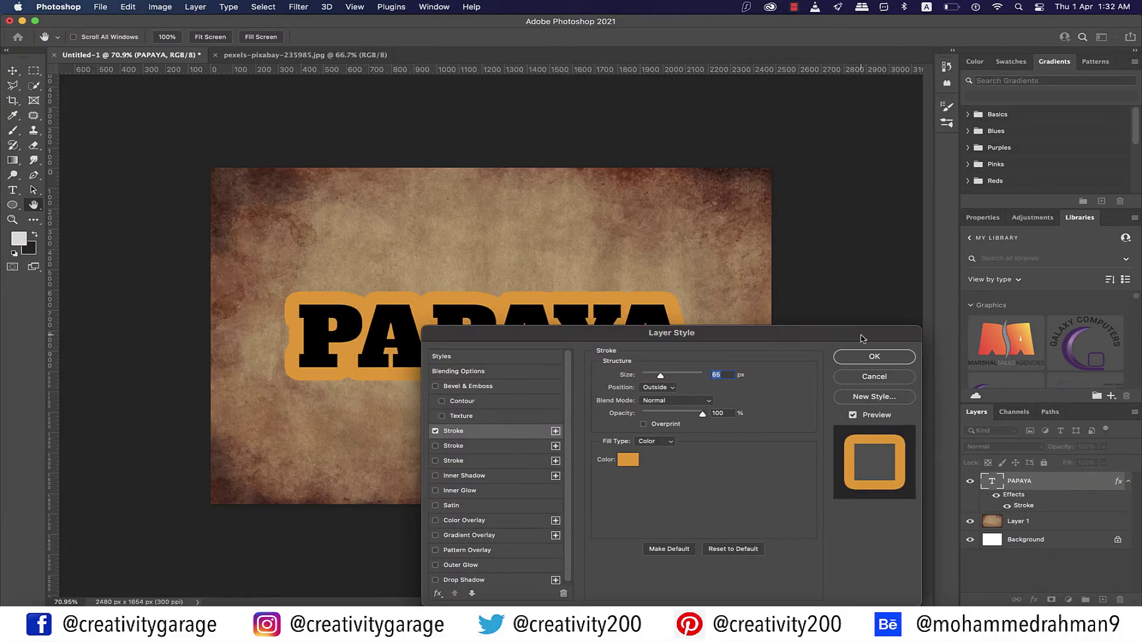
drag(863, 338, 866, 297)
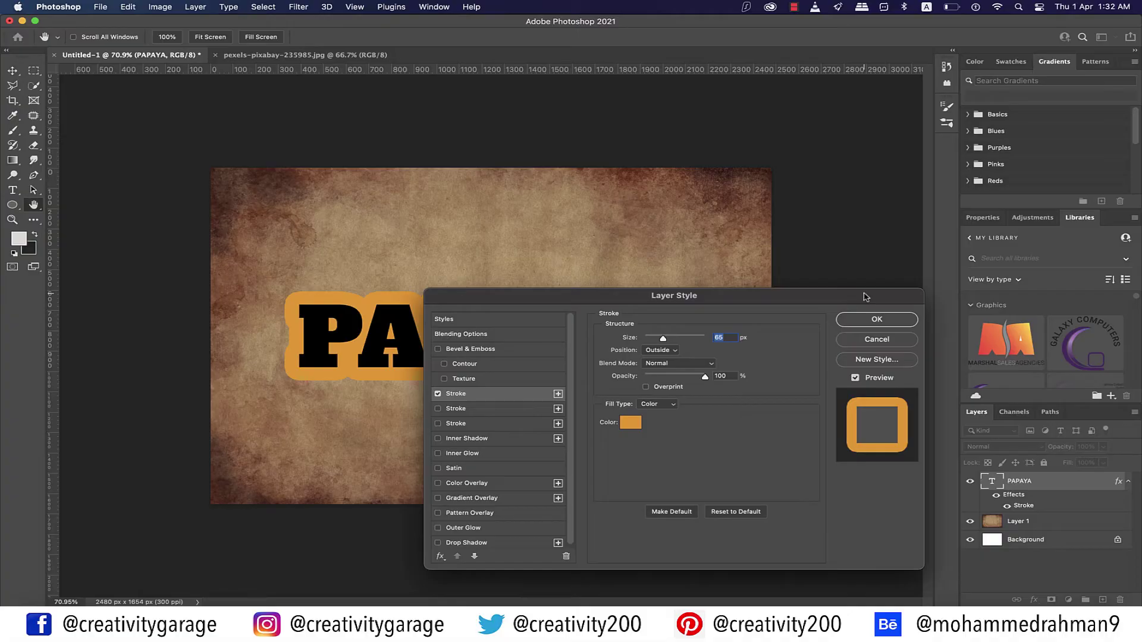
click(674, 352)
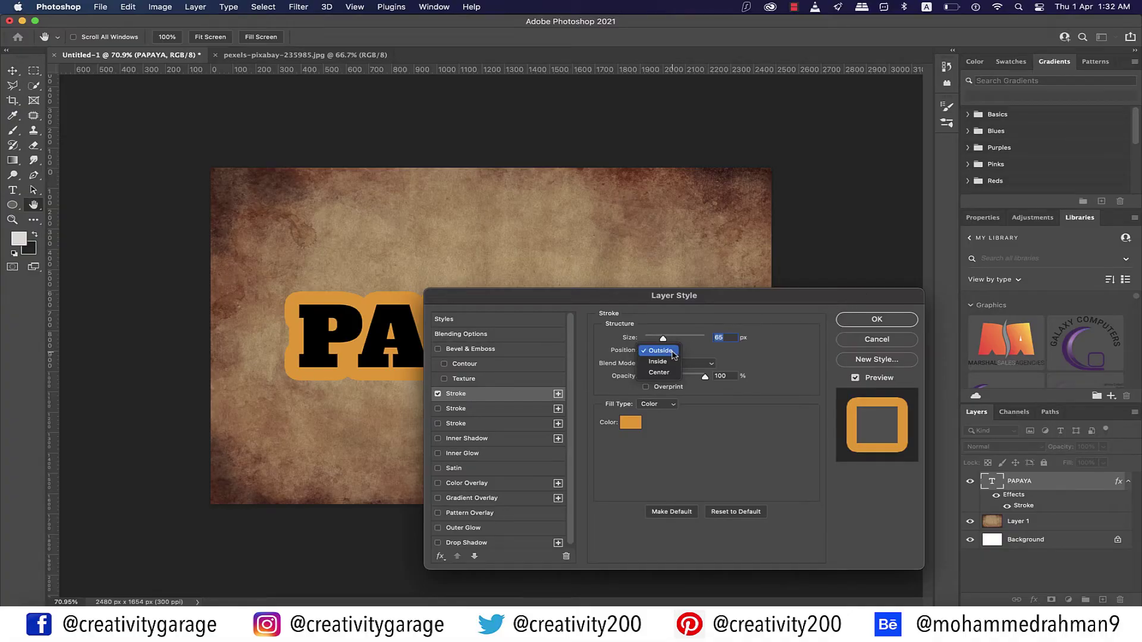
click(672, 352)
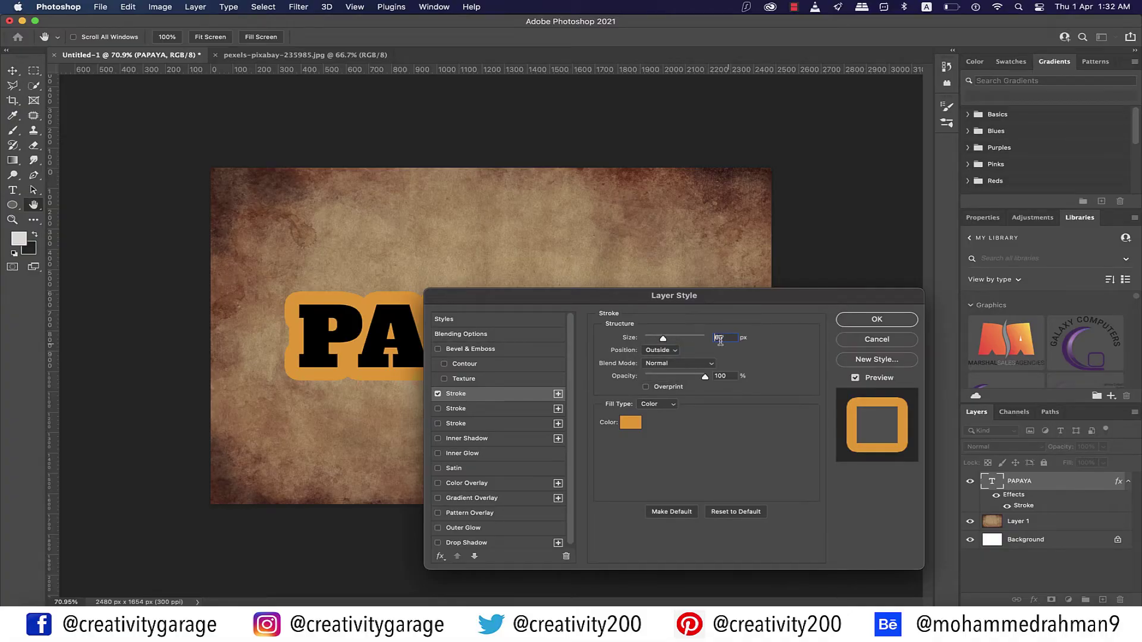
click(877, 320)
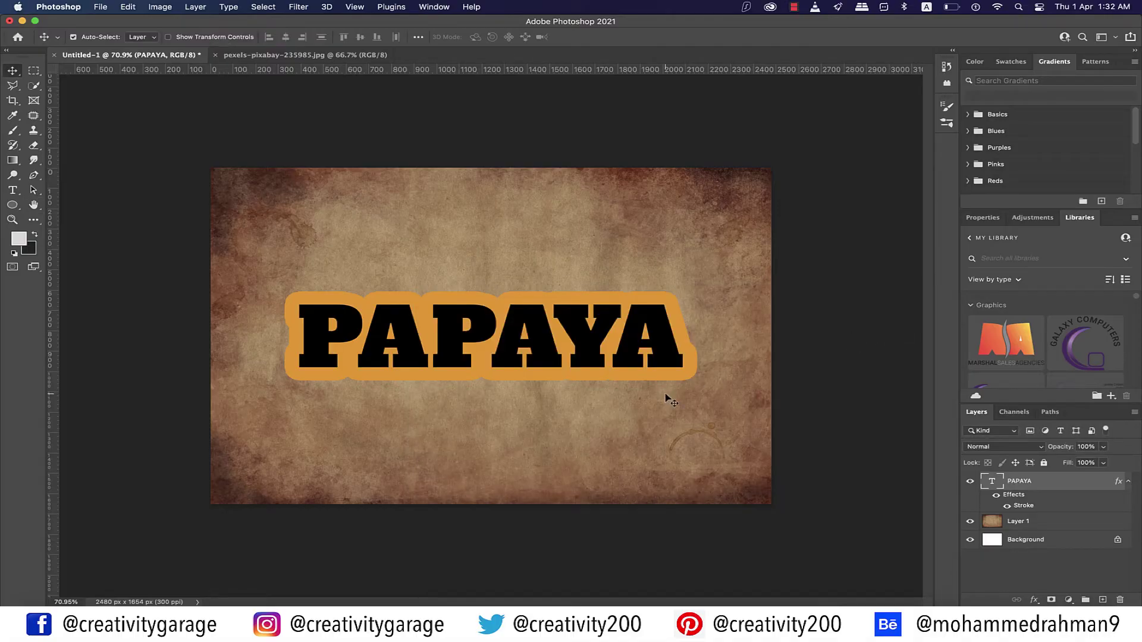
Rename the paper layer TEXTURE and convert it to a smart object.
double_click(1018, 521)
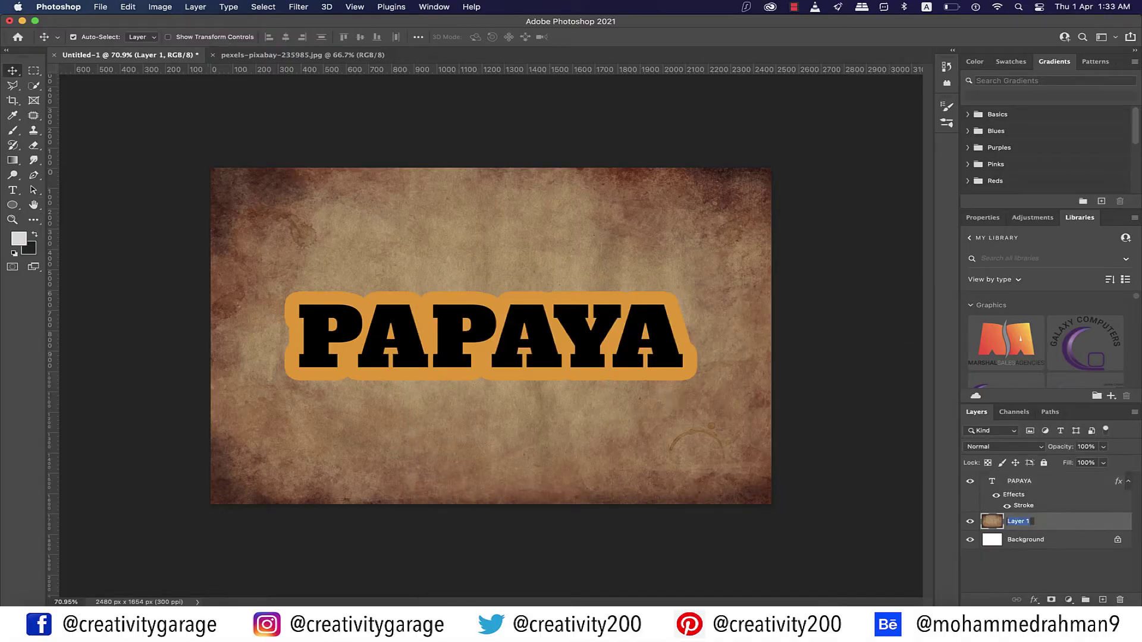
text(TEXTURE)
key(Return)
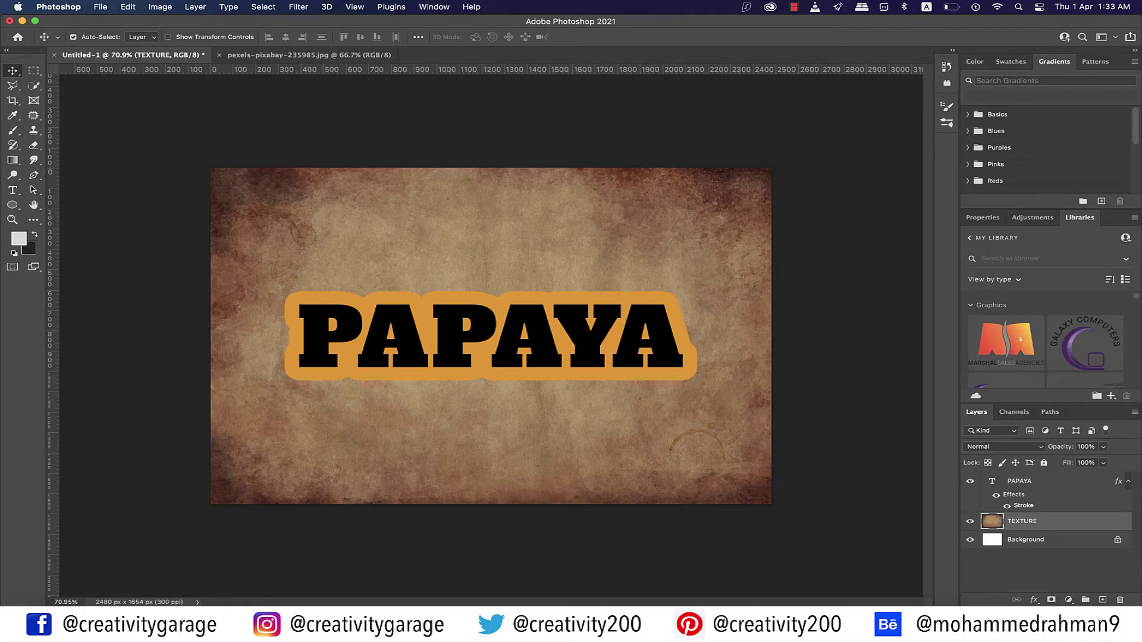
right_click(1026, 523)
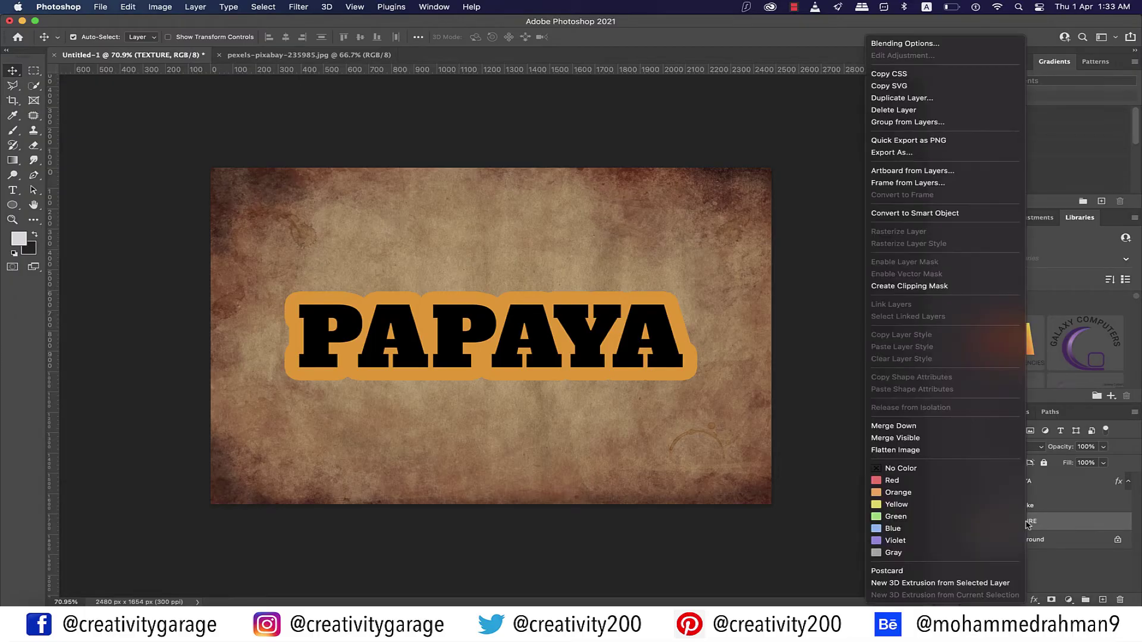
click(965, 219)
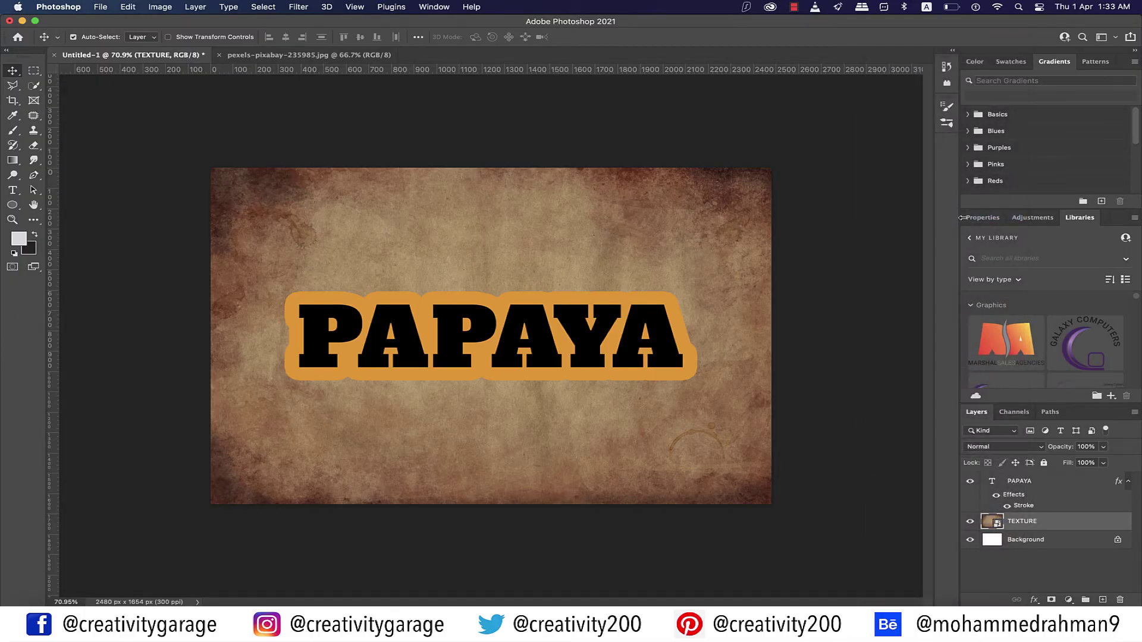
Convert the PAPAYA layer for Smart Filters, making it a smart object.
click(1028, 482)
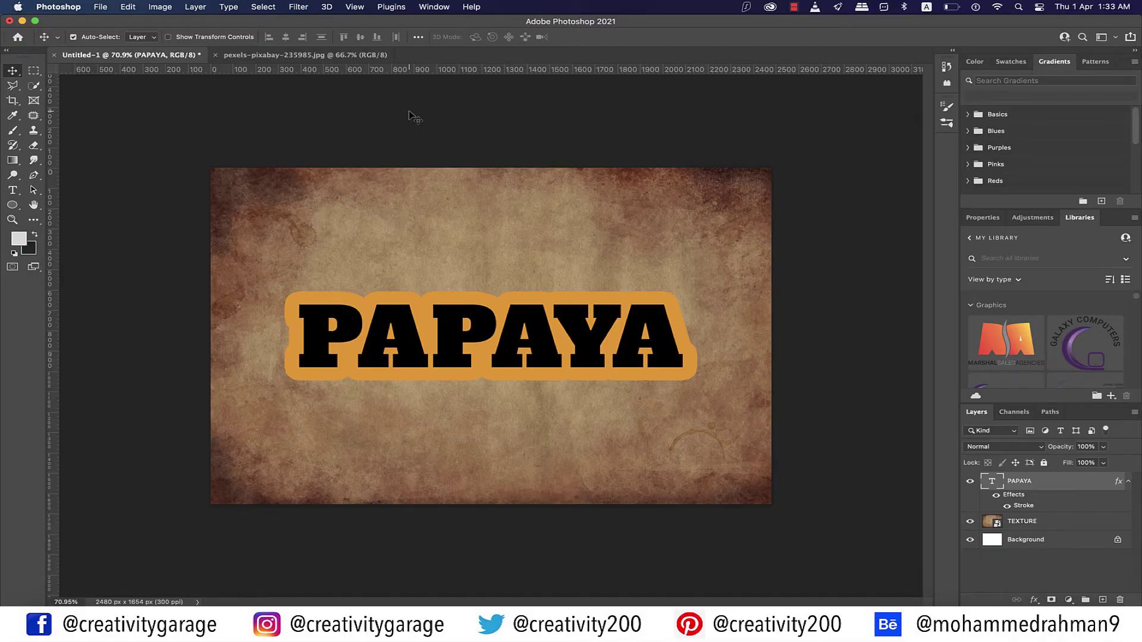
click(299, 7)
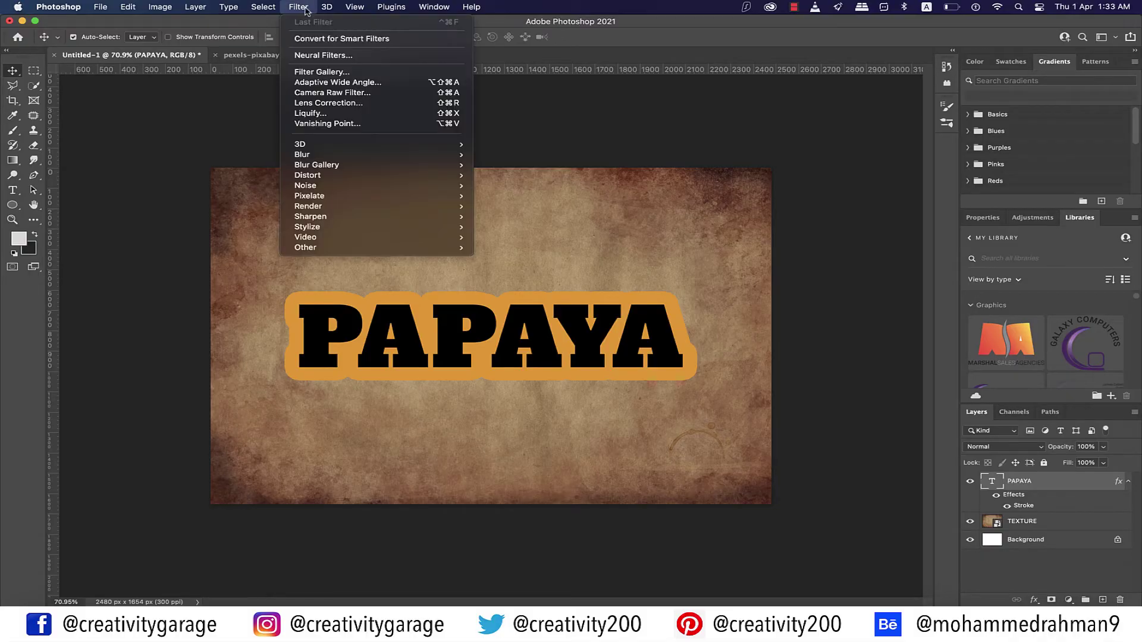
click(344, 40)
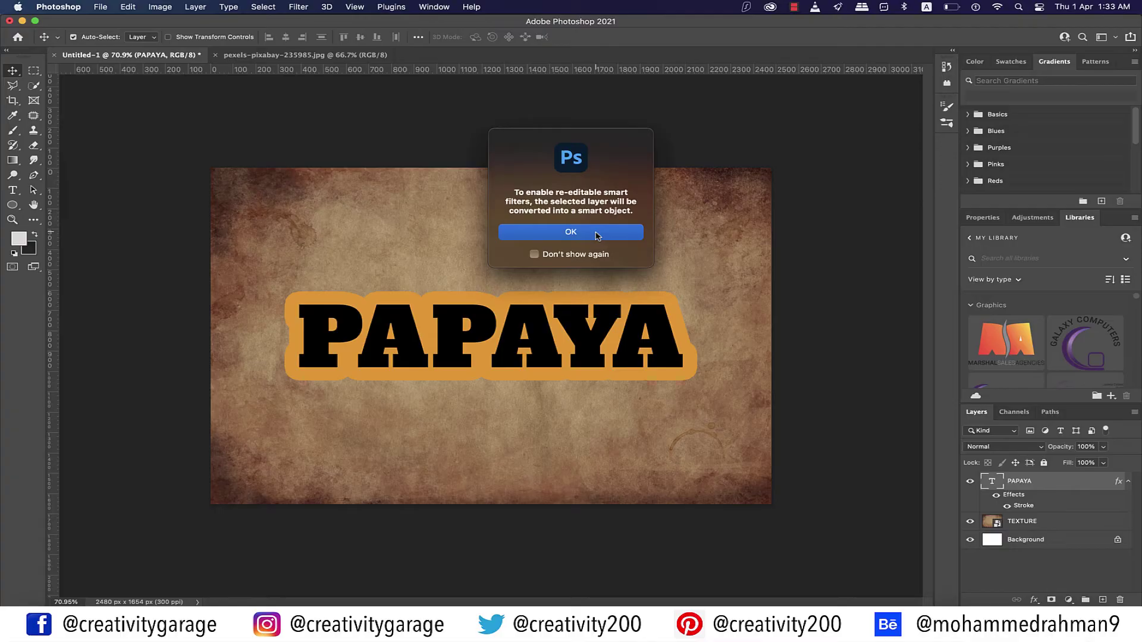
click(596, 233)
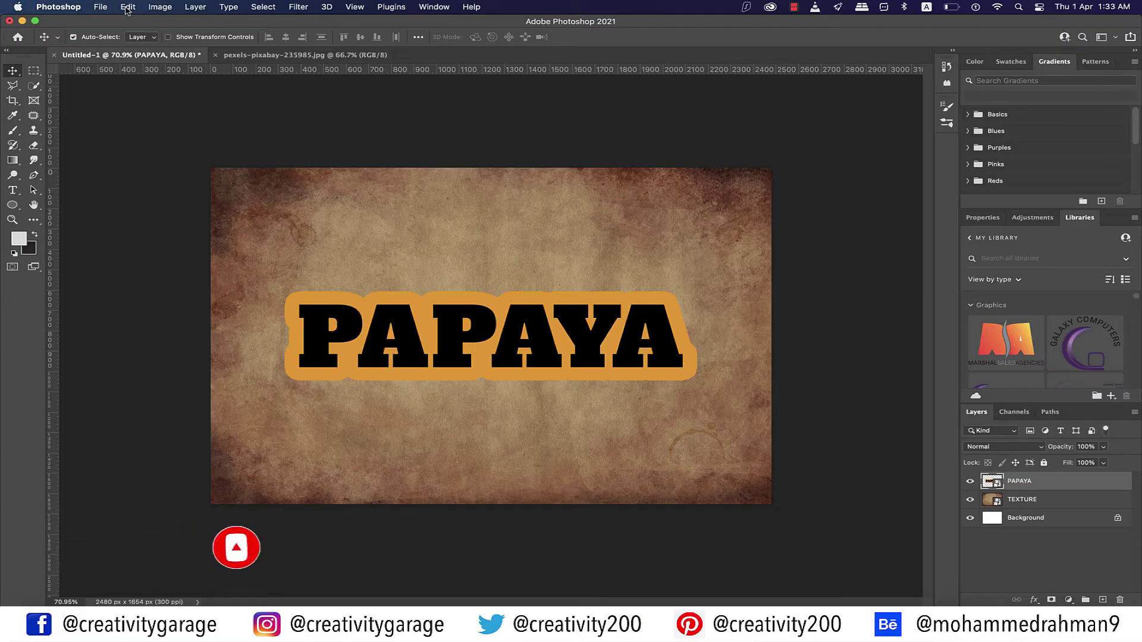
Rotate the PAPAYA smart object about −6° with Free Transform and commit.
click(127, 8)
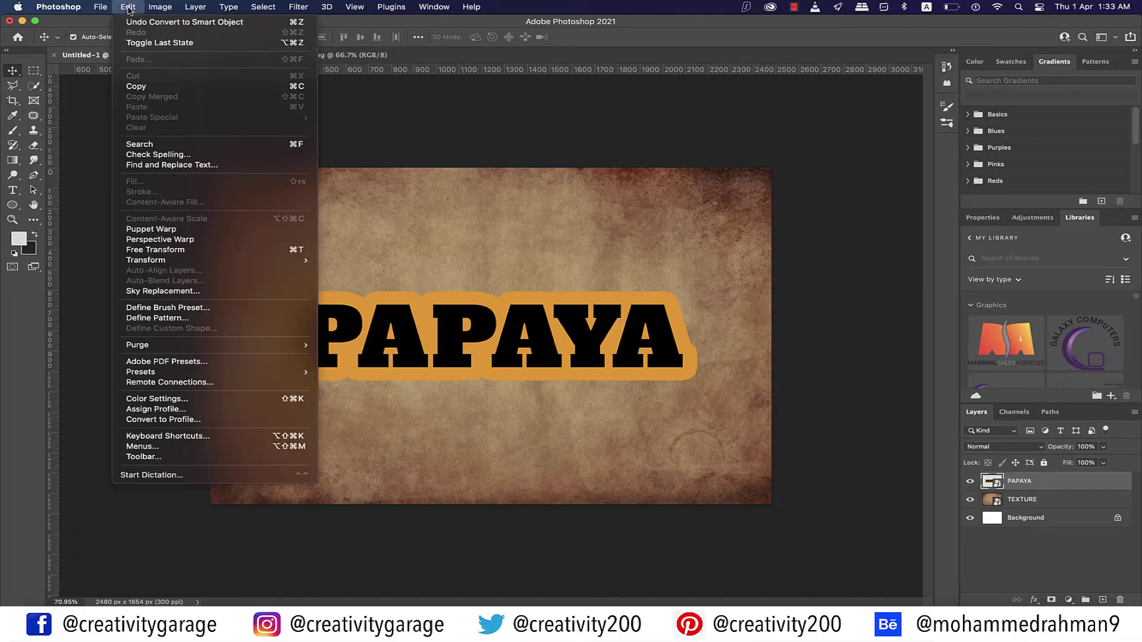
click(154, 249)
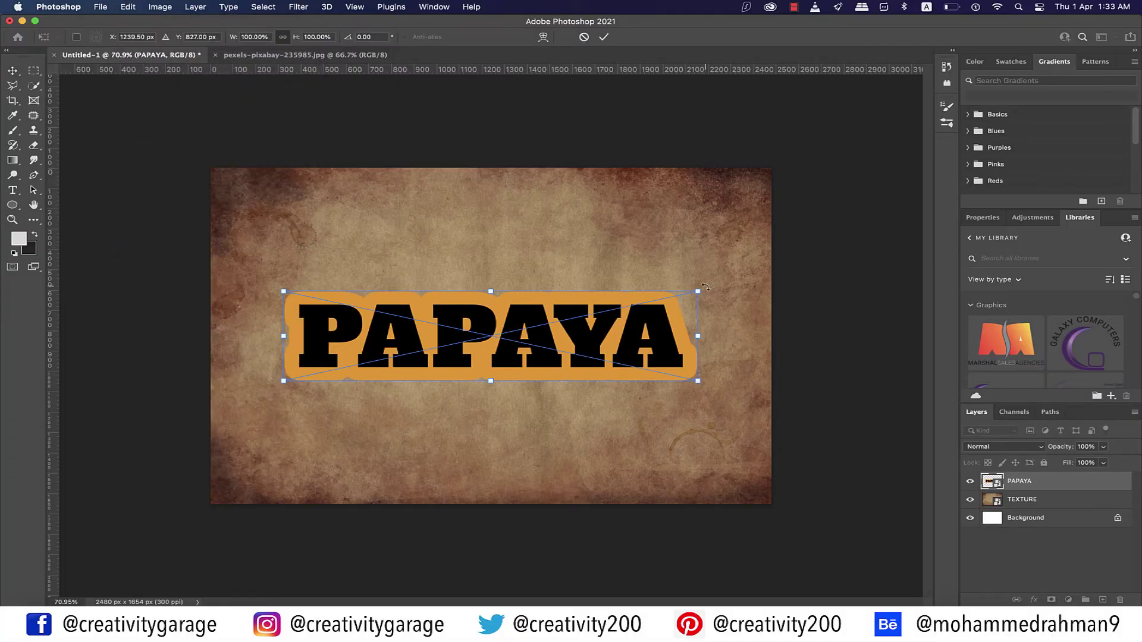
drag(702, 289, 705, 286)
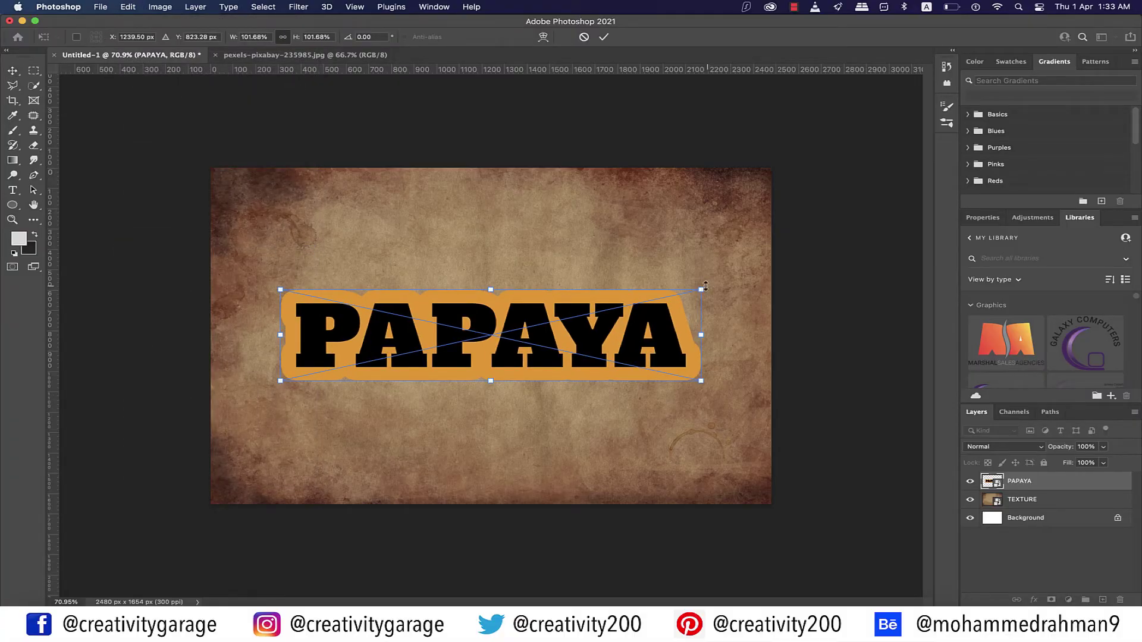
key(super+z)
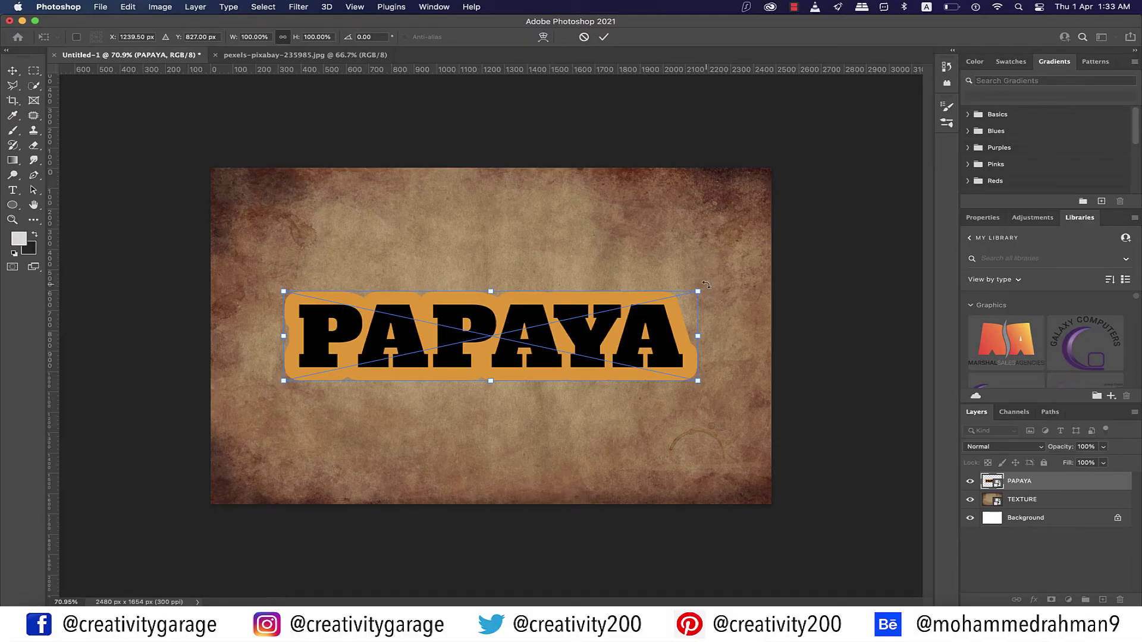
drag(706, 284, 702, 259)
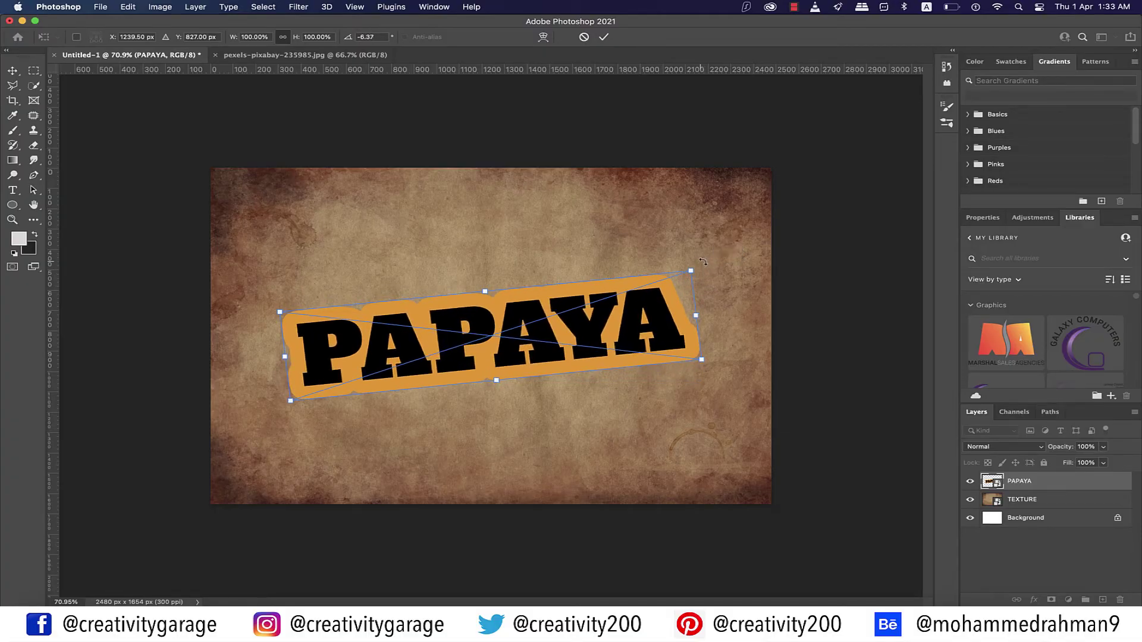
click(604, 37)
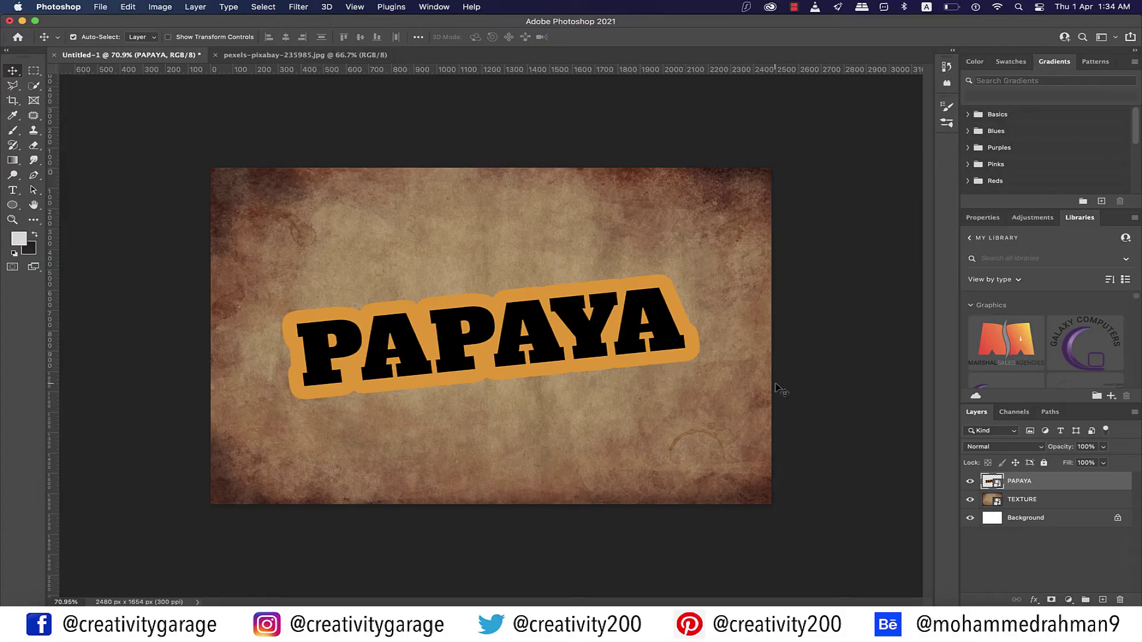
Polygonal-lasso a triangle over the sticker's right corner and Layer Via Cut it to Layer 1.
right_click(13, 85)
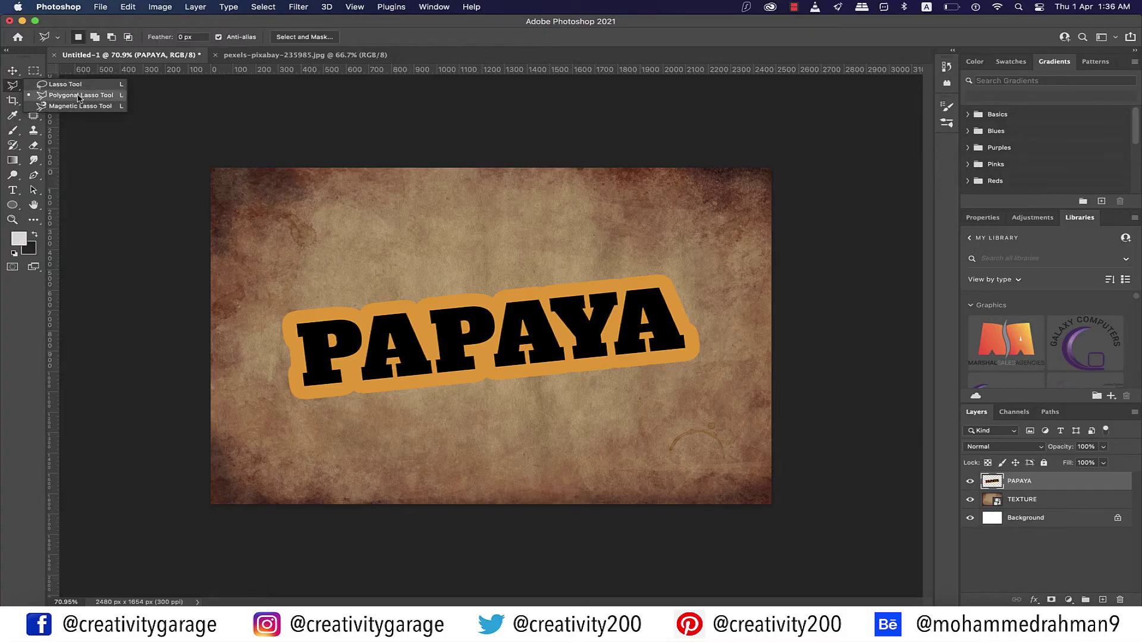
click(65, 94)
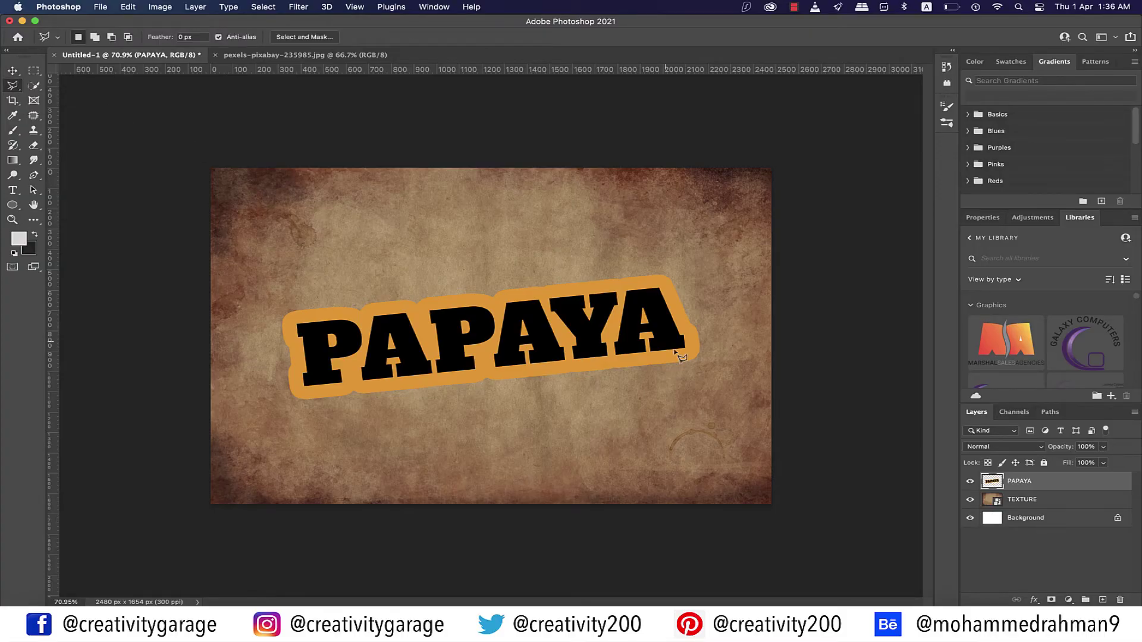
scroll(669, 348, up, 3)
click(615, 386)
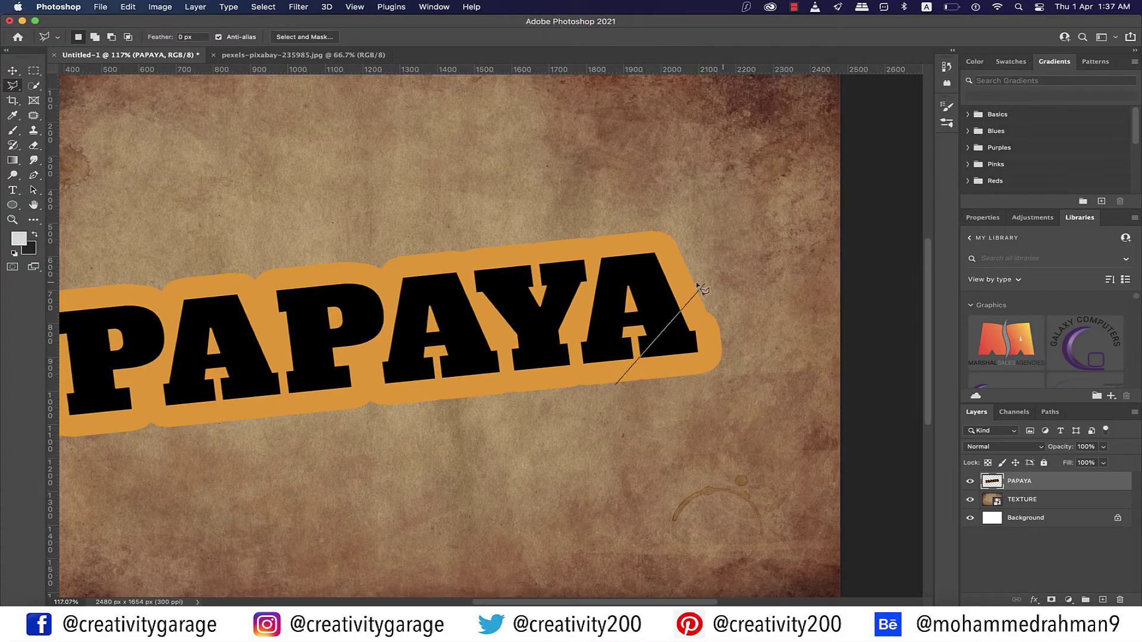
click(697, 283)
click(750, 371)
click(615, 386)
right_click(707, 349)
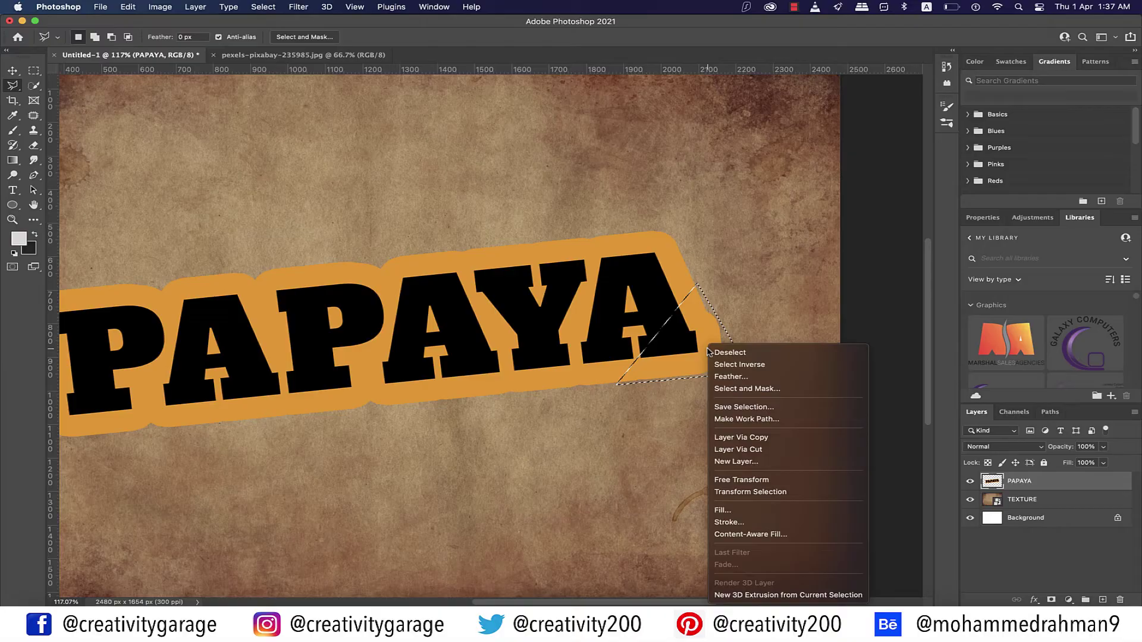
click(763, 450)
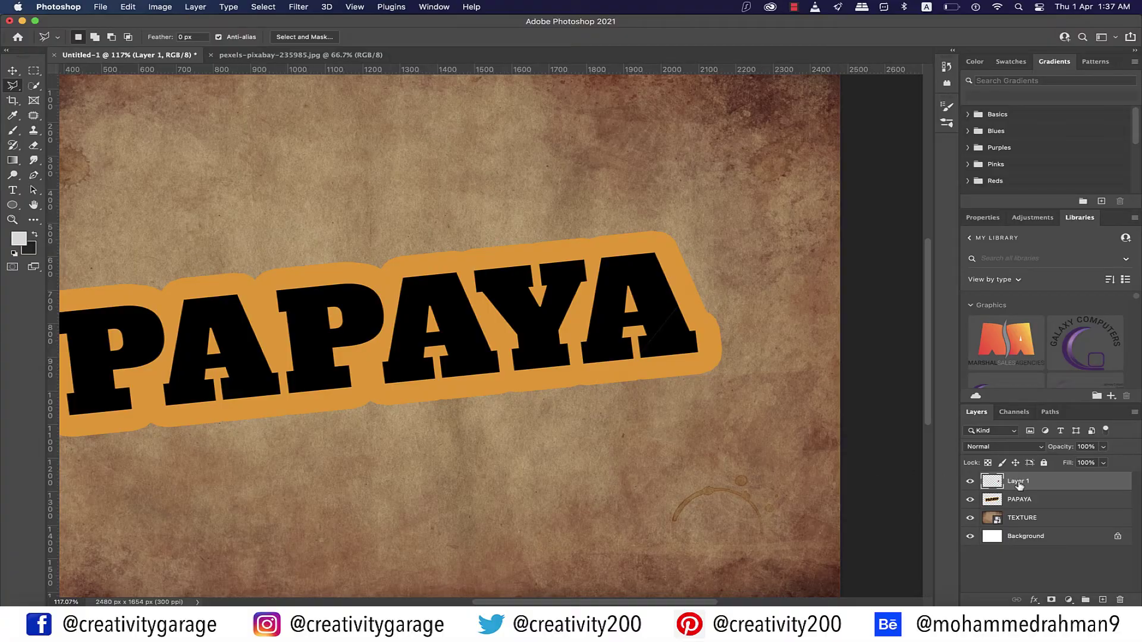
Rename Layer 1 to fold.
double_click(1017, 481)
text(fold)
key(Return)
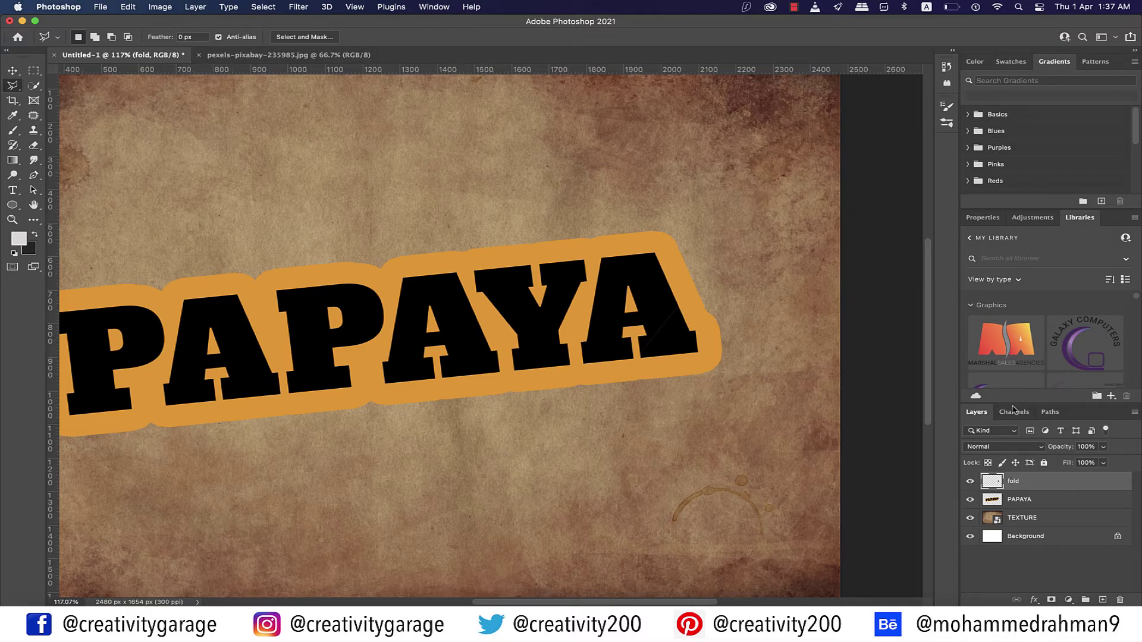
Flip the fold horizontally and rotate it about −109° back over the last A.
key(super+t)
click(127, 6)
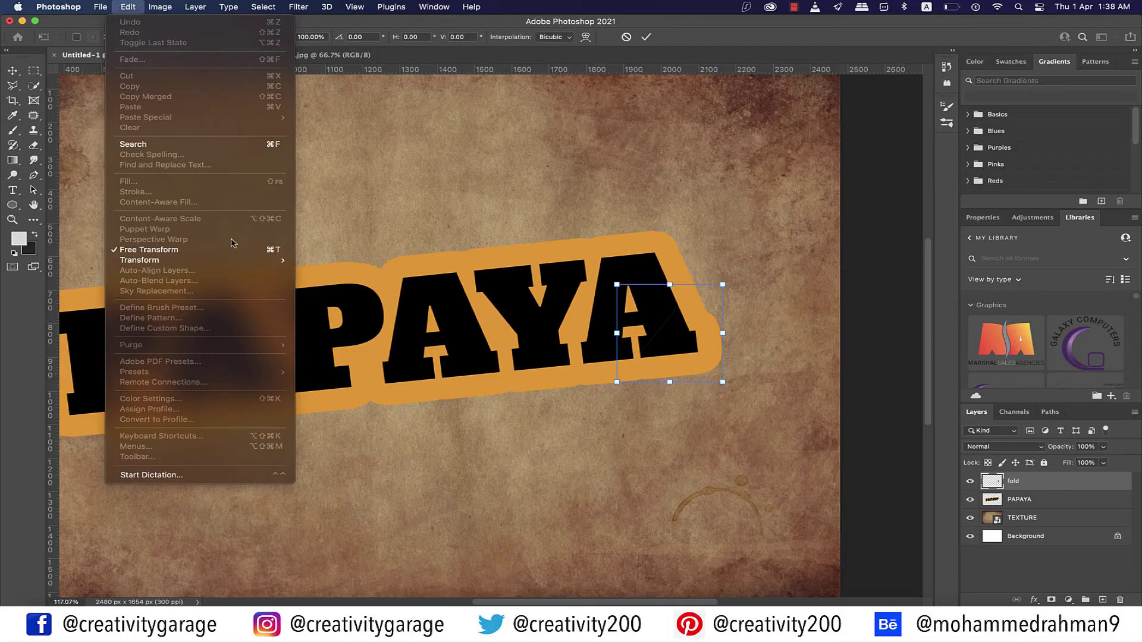
mouse_move(238, 259)
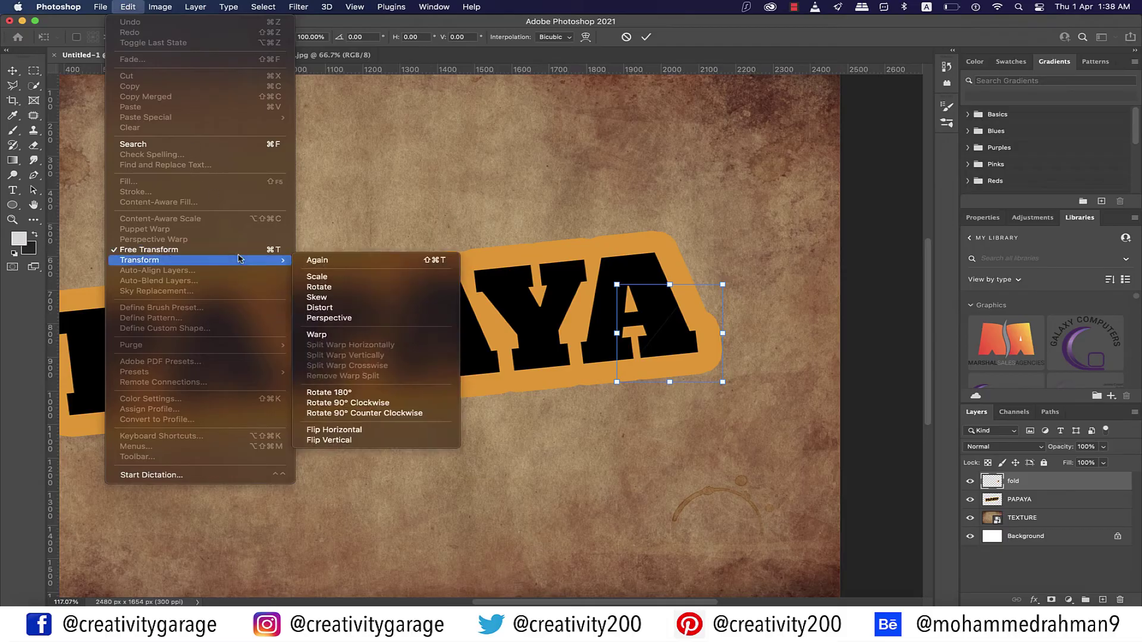
click(343, 432)
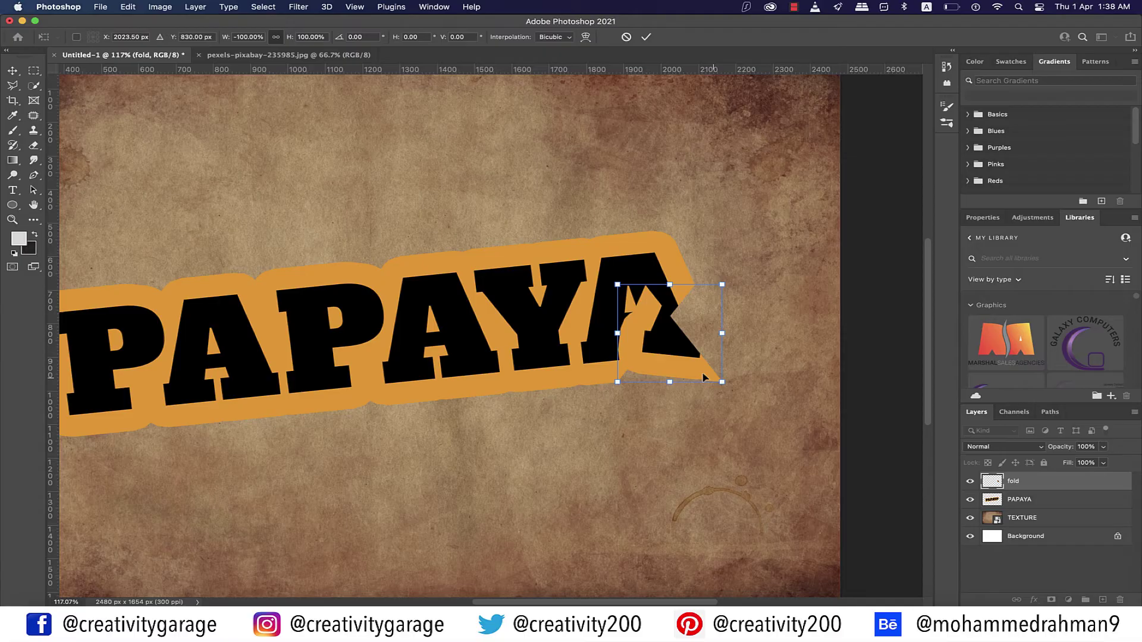
drag(595, 390, 671, 306)
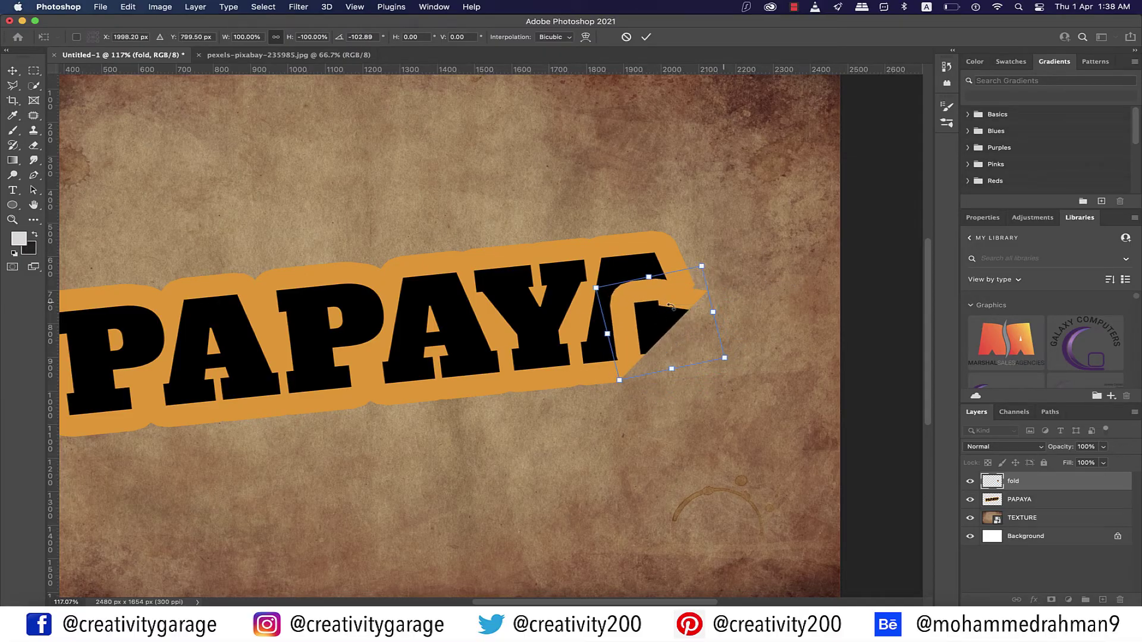
scroll(672, 301, up, 5)
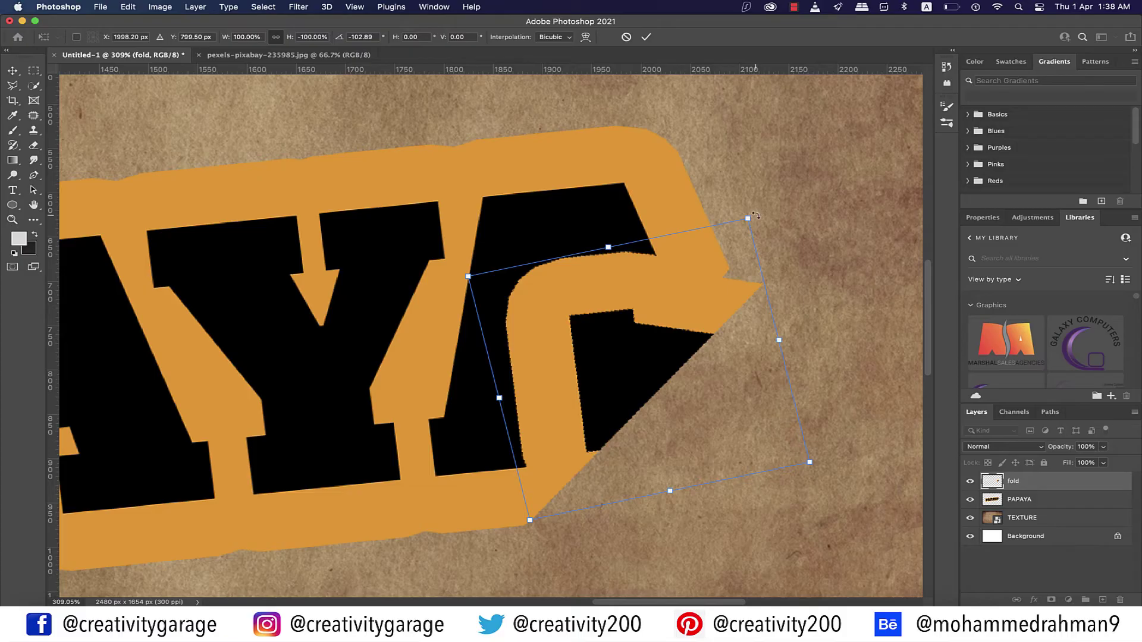
drag(755, 216, 627, 334)
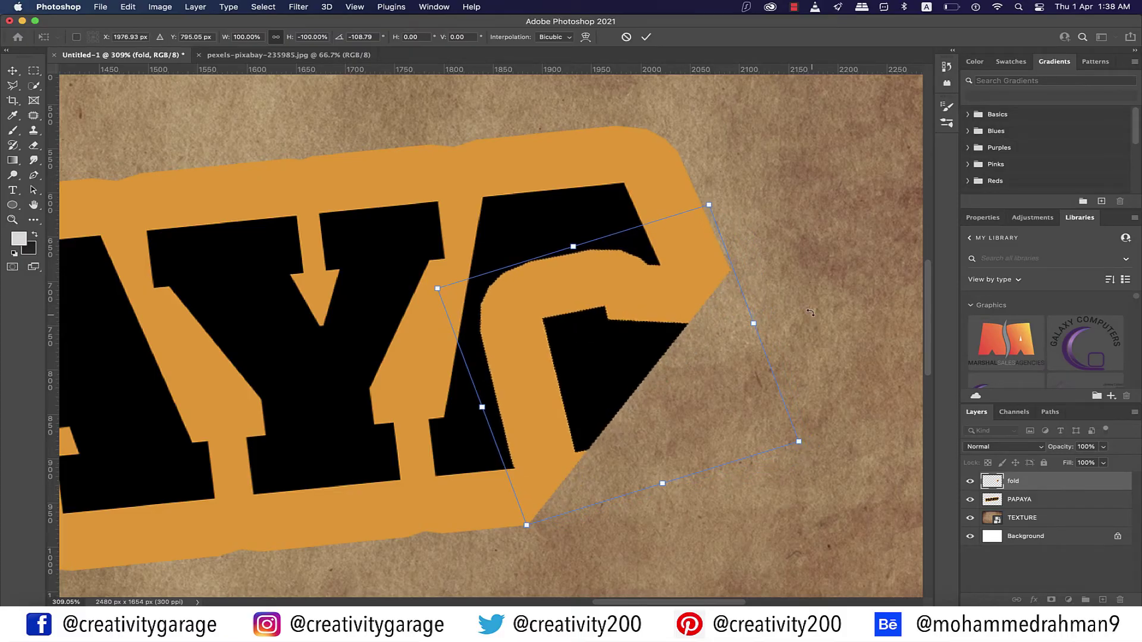
click(646, 37)
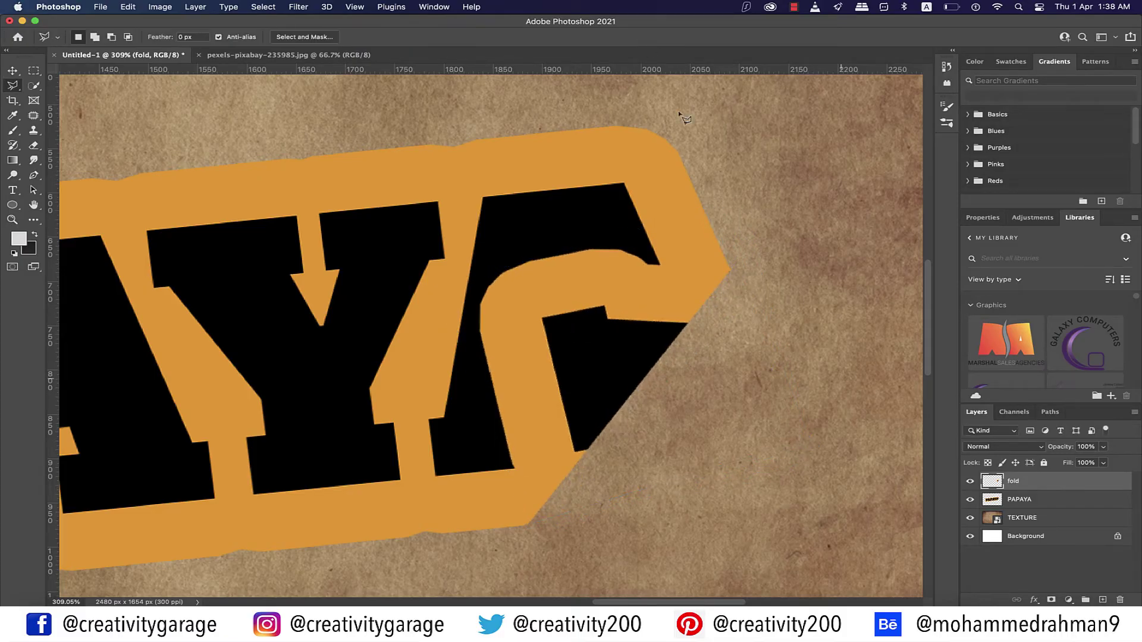
scroll(830, 405, down, 5)
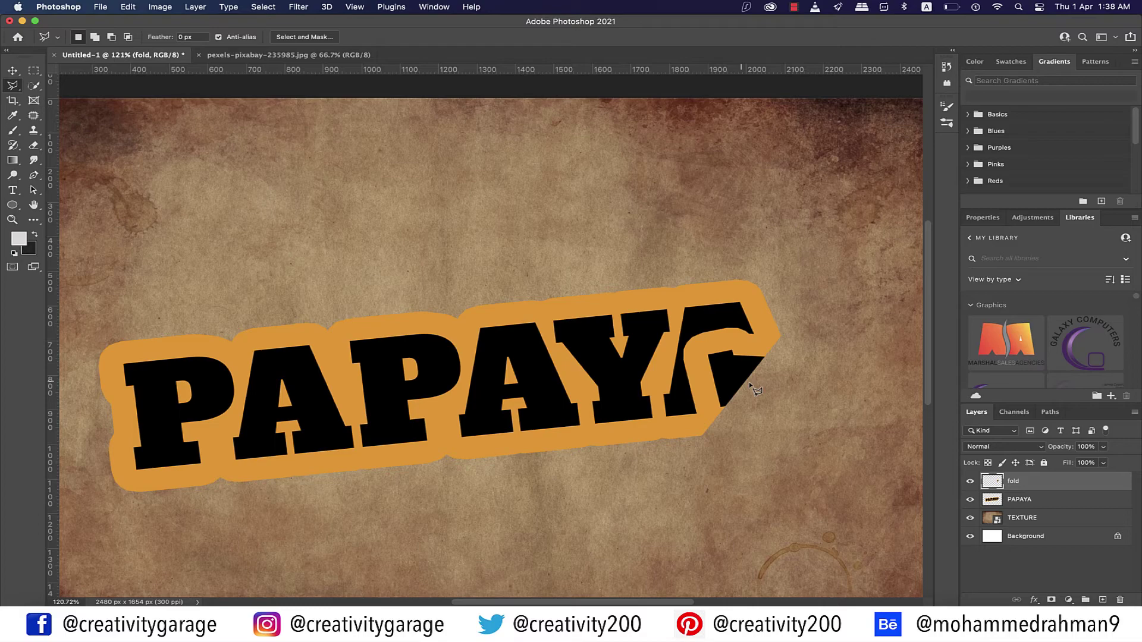
Apply a 100% white Color Overlay to the fold layer.
right_click(1029, 479)
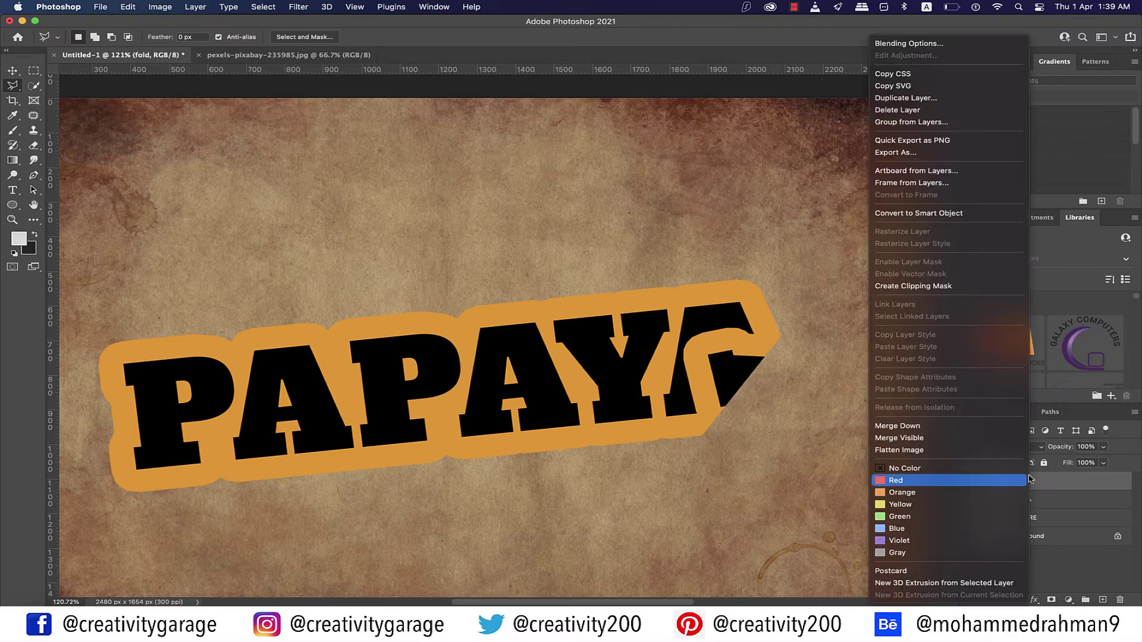
click(920, 44)
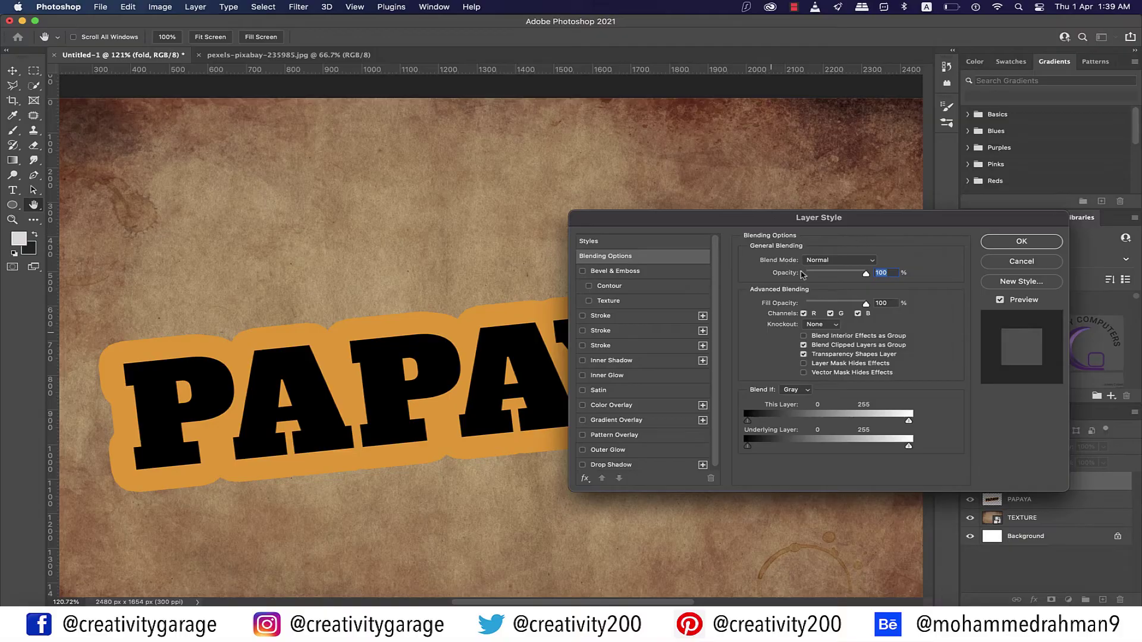
click(610, 410)
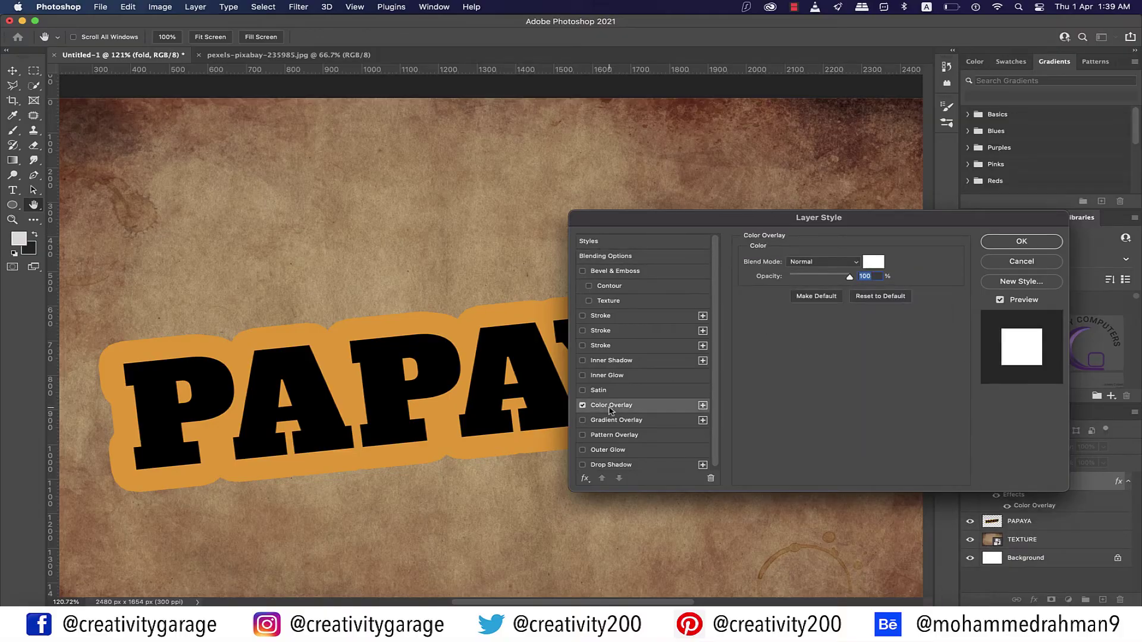
drag(844, 221, 358, 194)
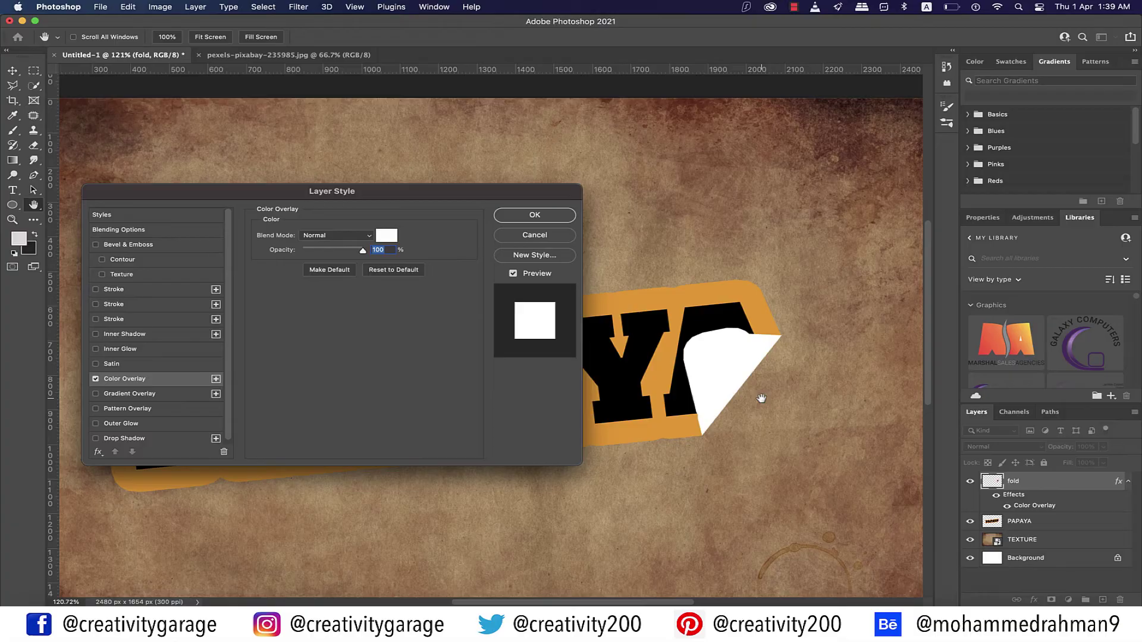
click(551, 218)
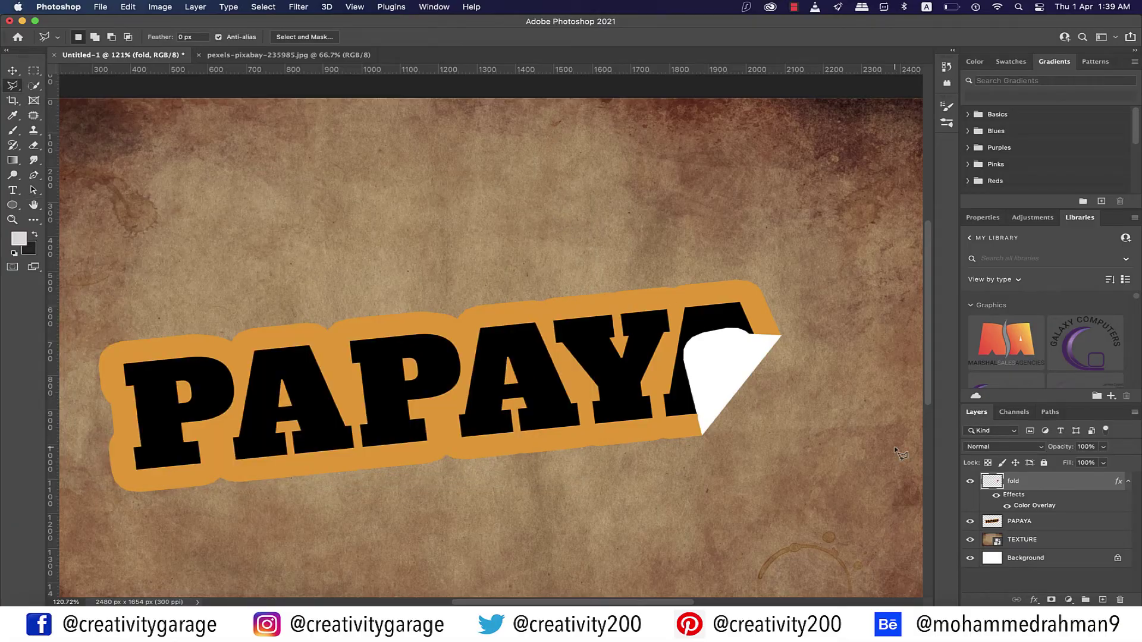
Add an inverted Multiply Satin to the fold: 50%, angle 47, distance 117, size 142.
right_click(1054, 483)
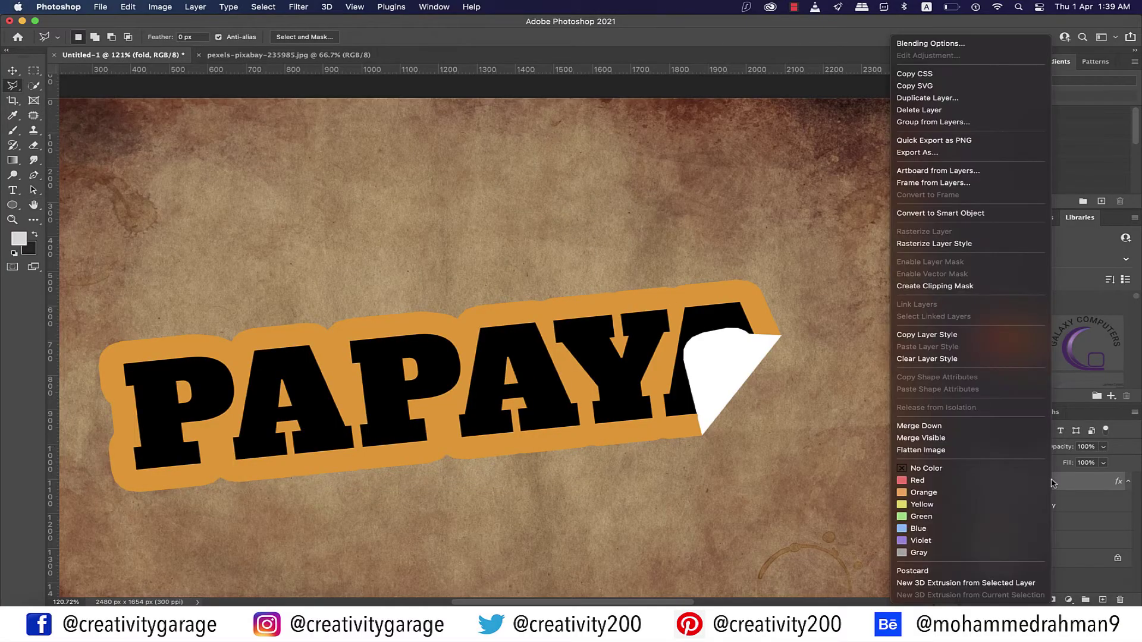
click(934, 50)
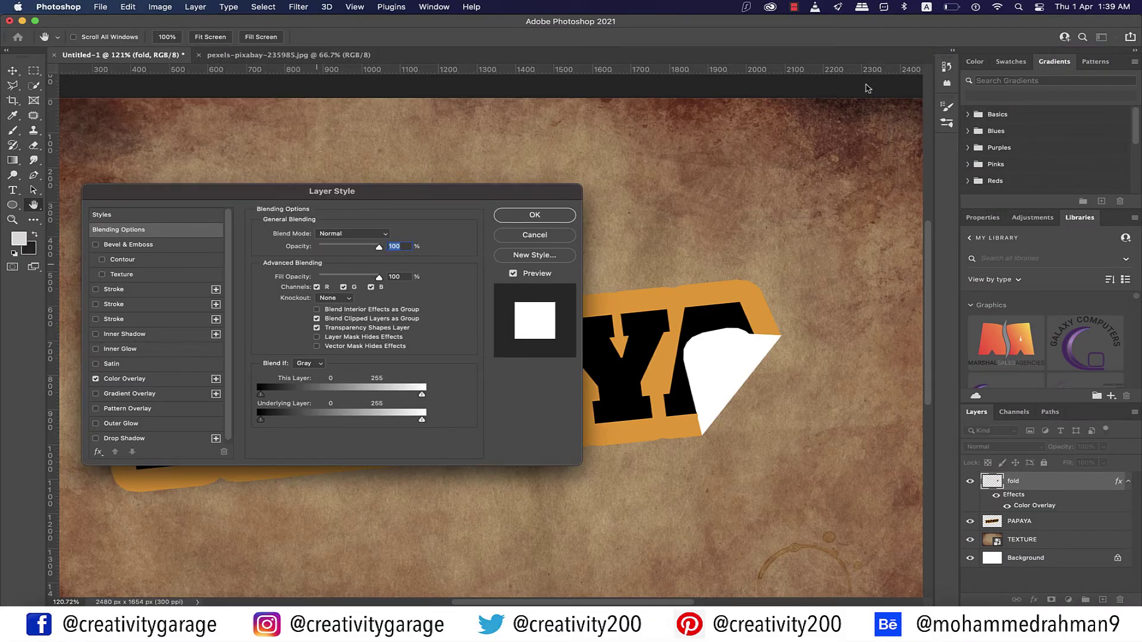
click(111, 365)
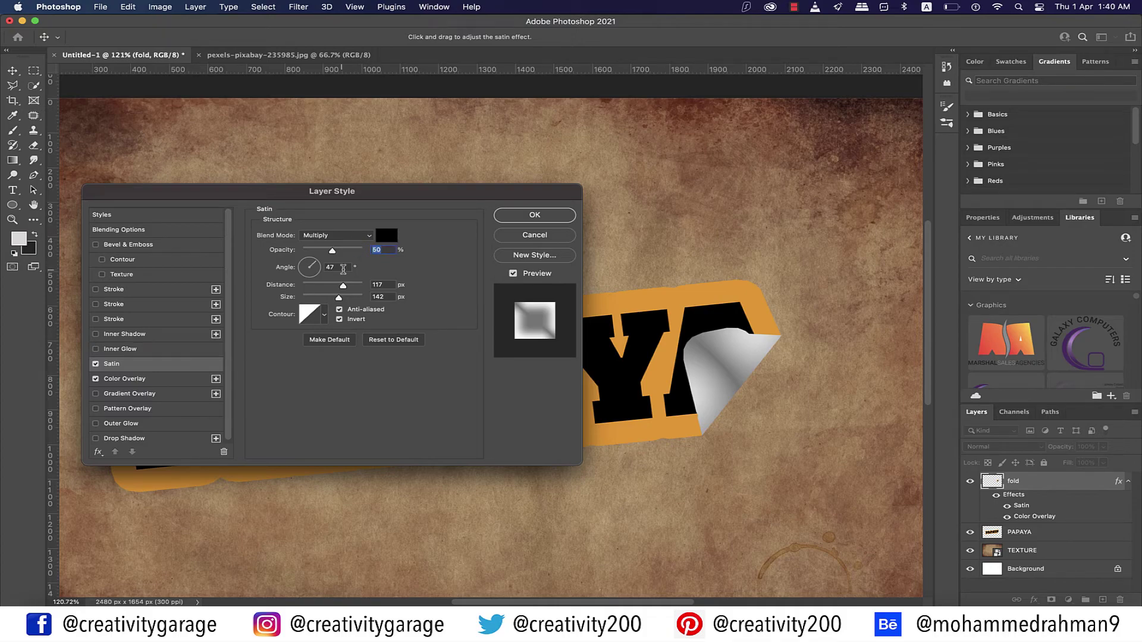
click(343, 267)
click(392, 299)
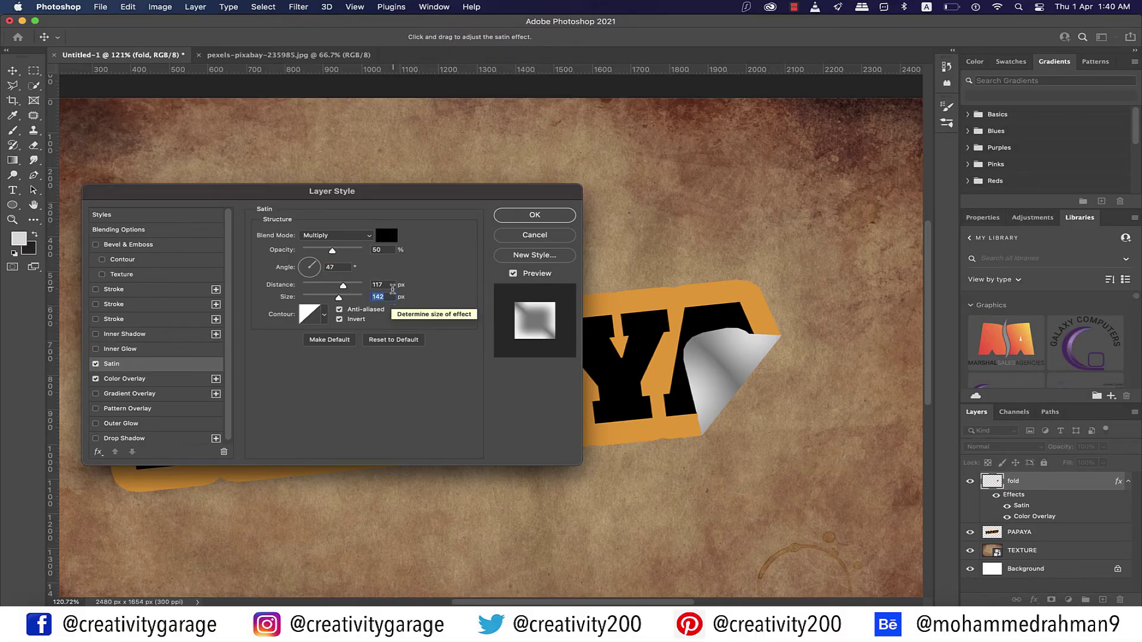
key(shift+Tab)
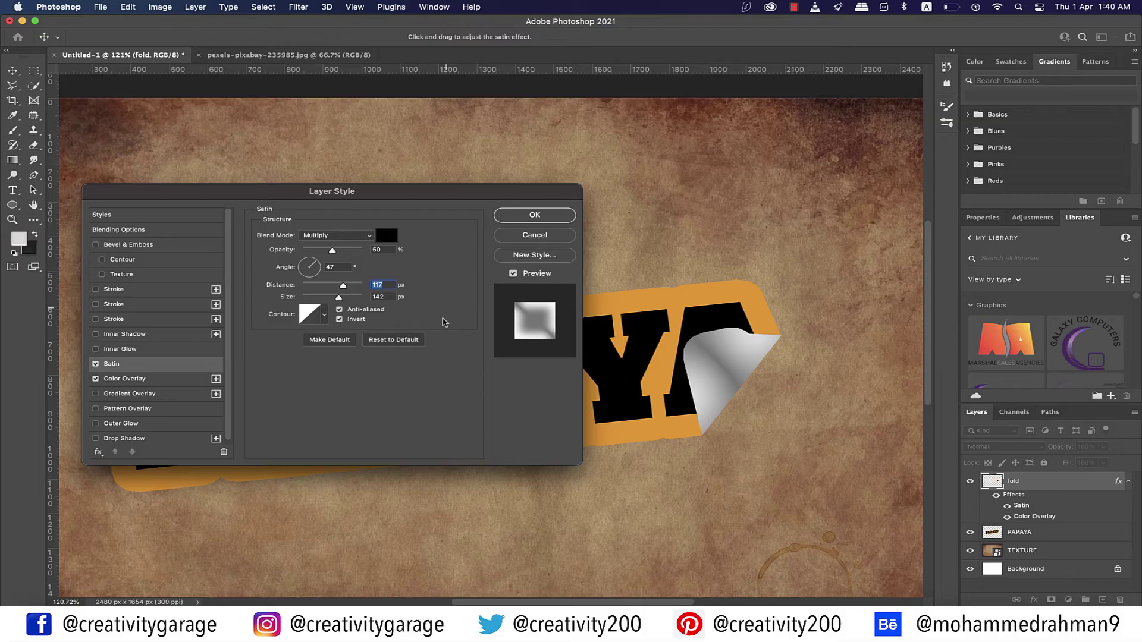
click(324, 316)
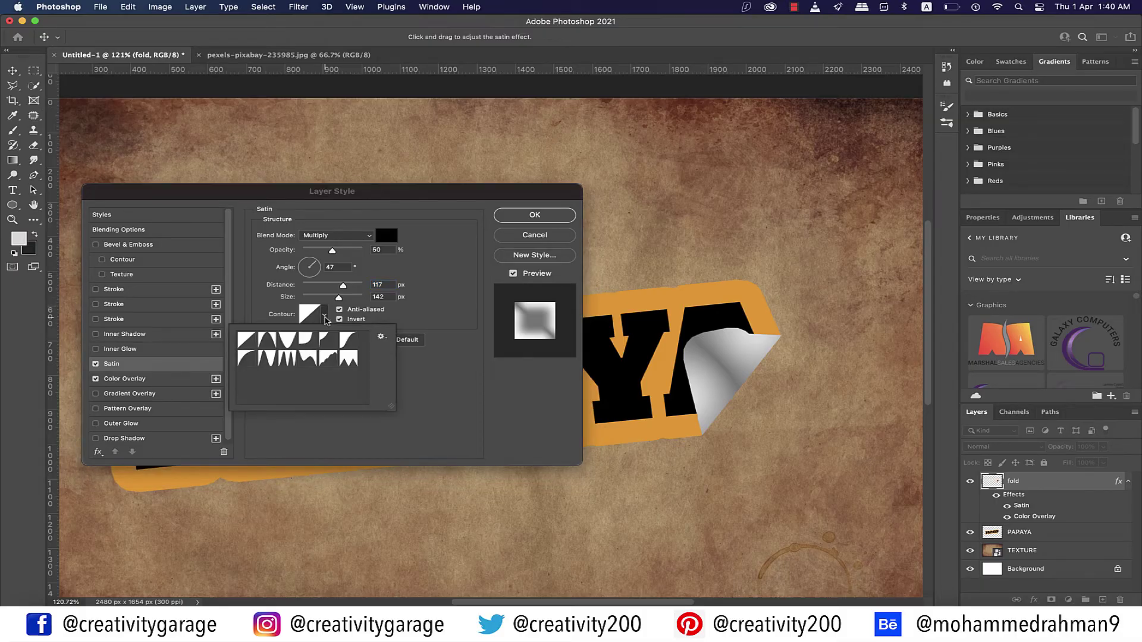
click(325, 320)
click(314, 316)
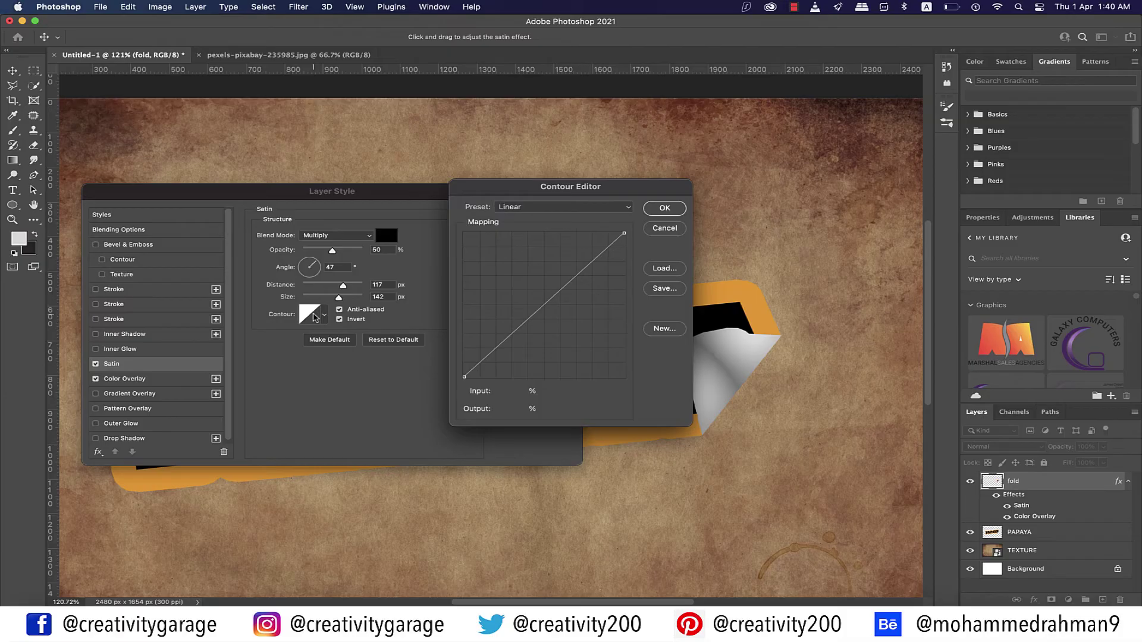
click(660, 232)
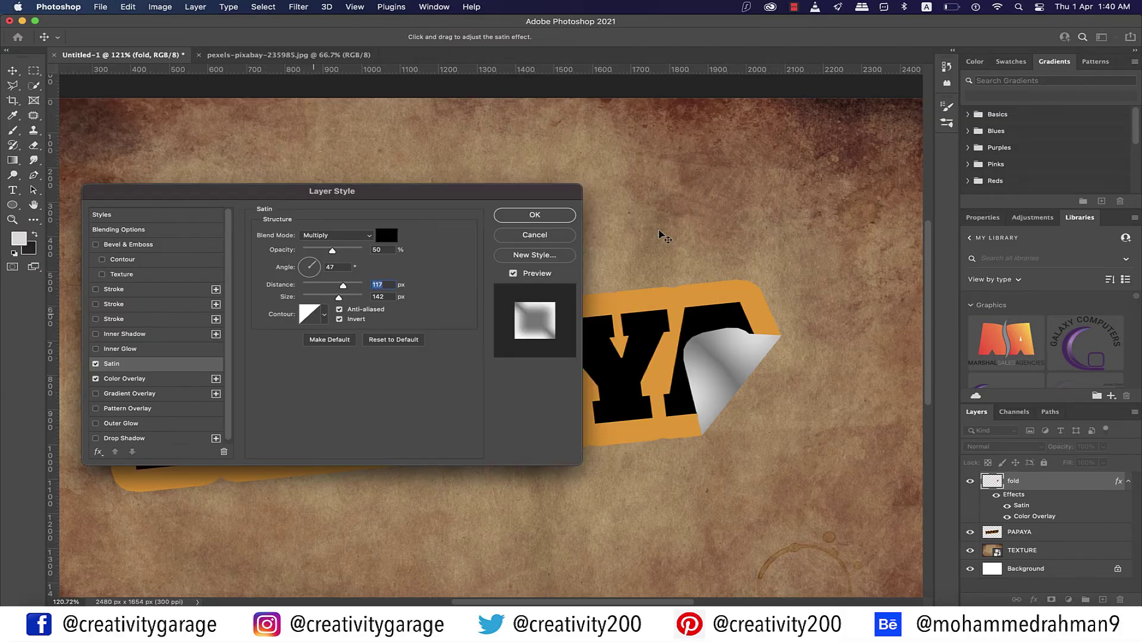
click(536, 215)
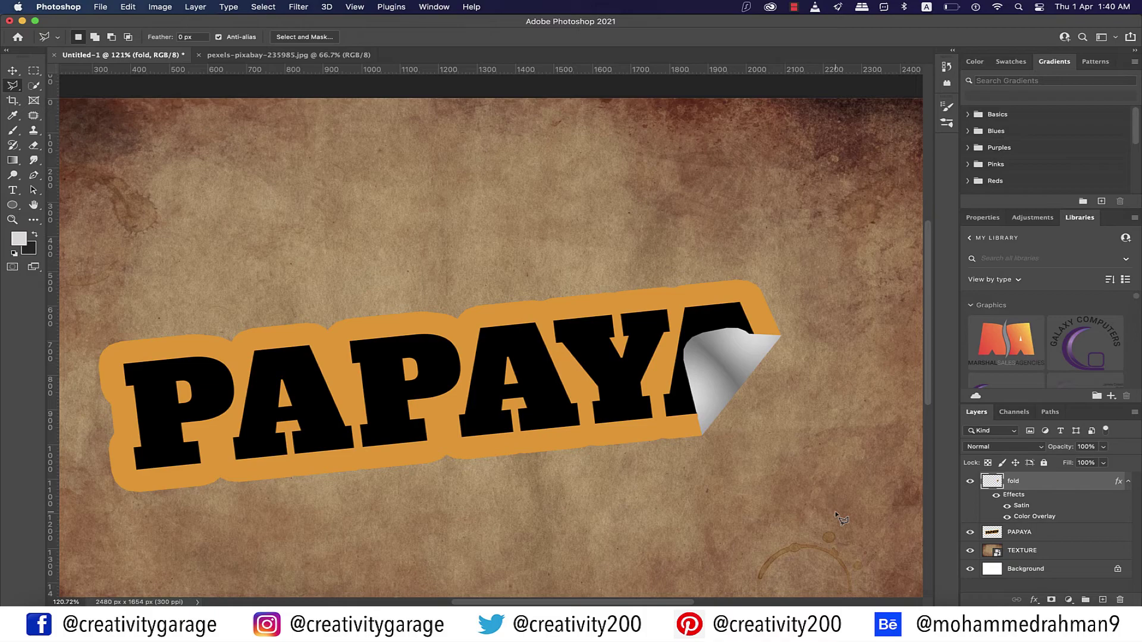
Add a Gradient Overlay to PAPAYA at 45% opacity with 66% scale.
click(1030, 533)
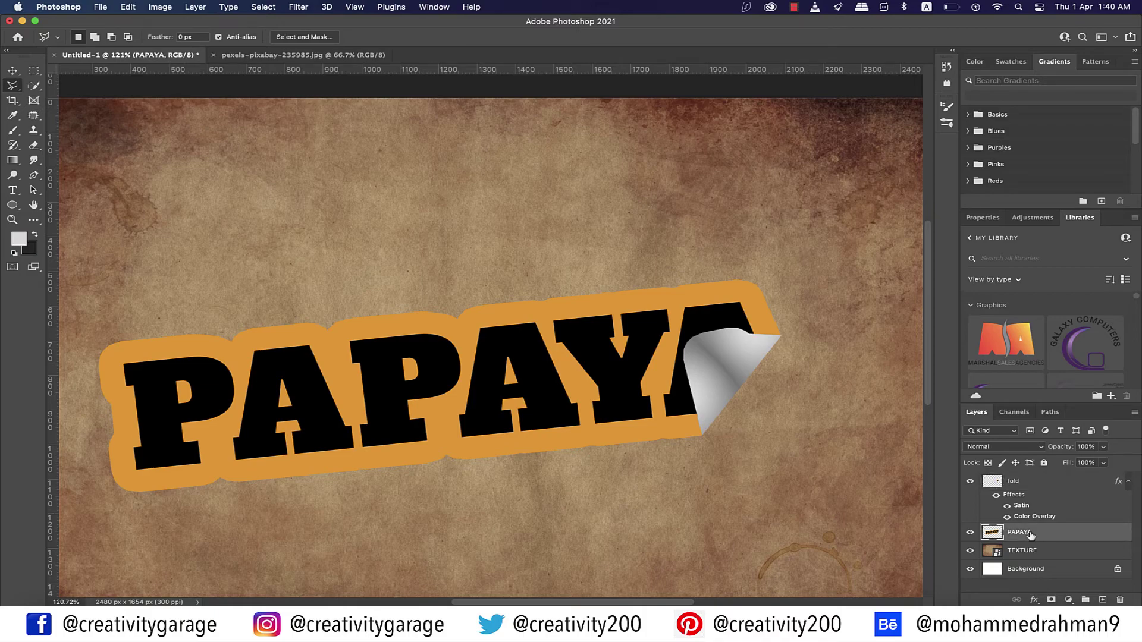
right_click(1030, 534)
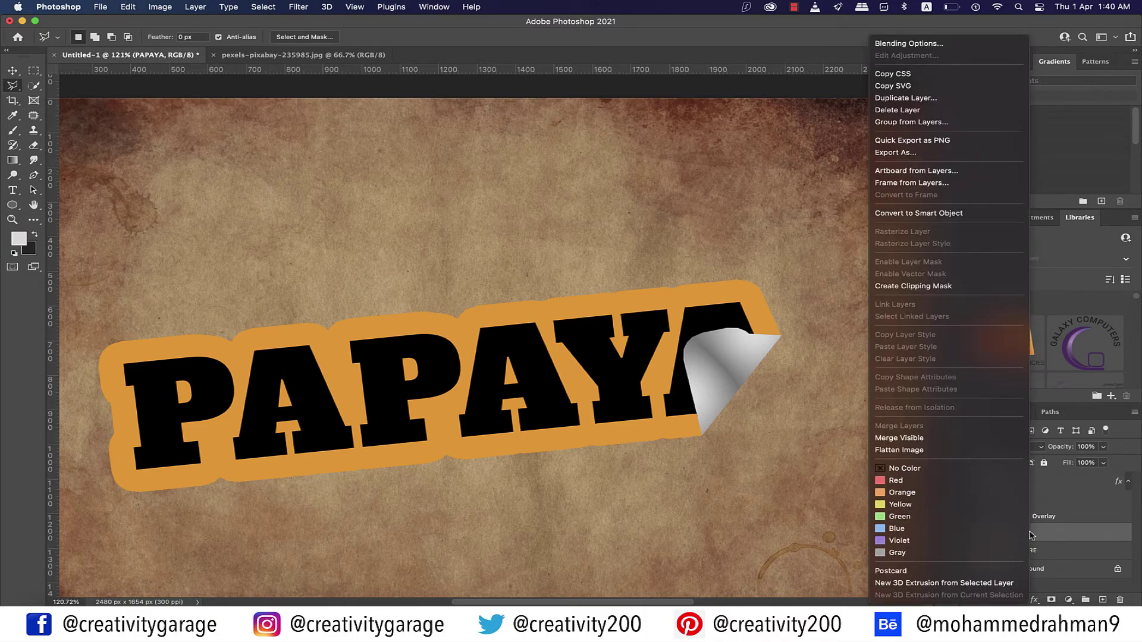
click(923, 46)
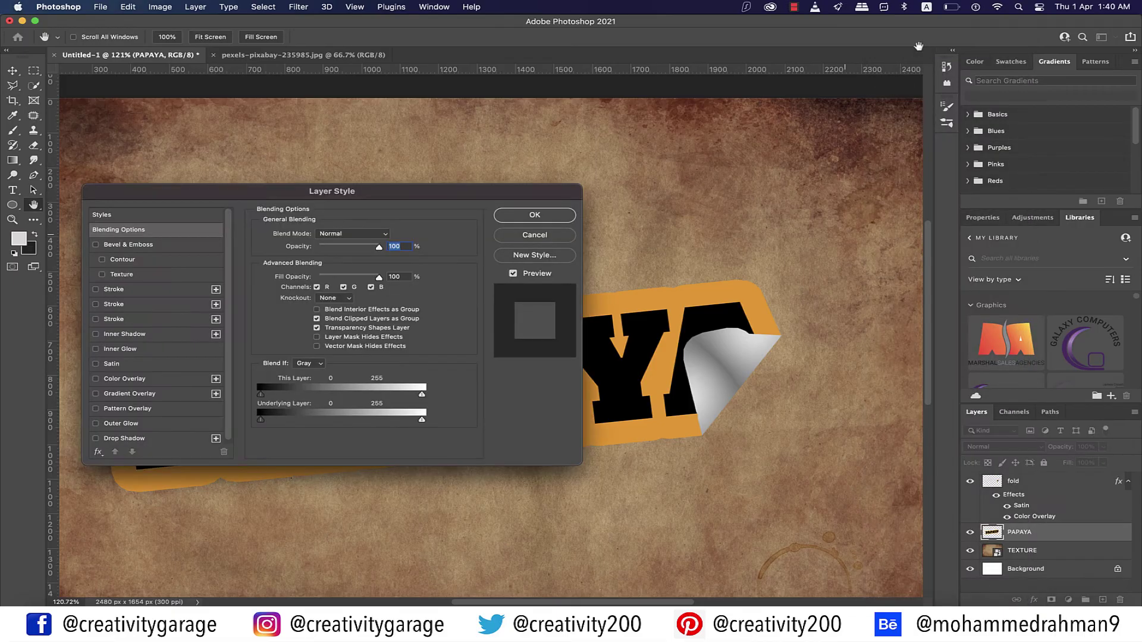
drag(493, 189, 799, 23)
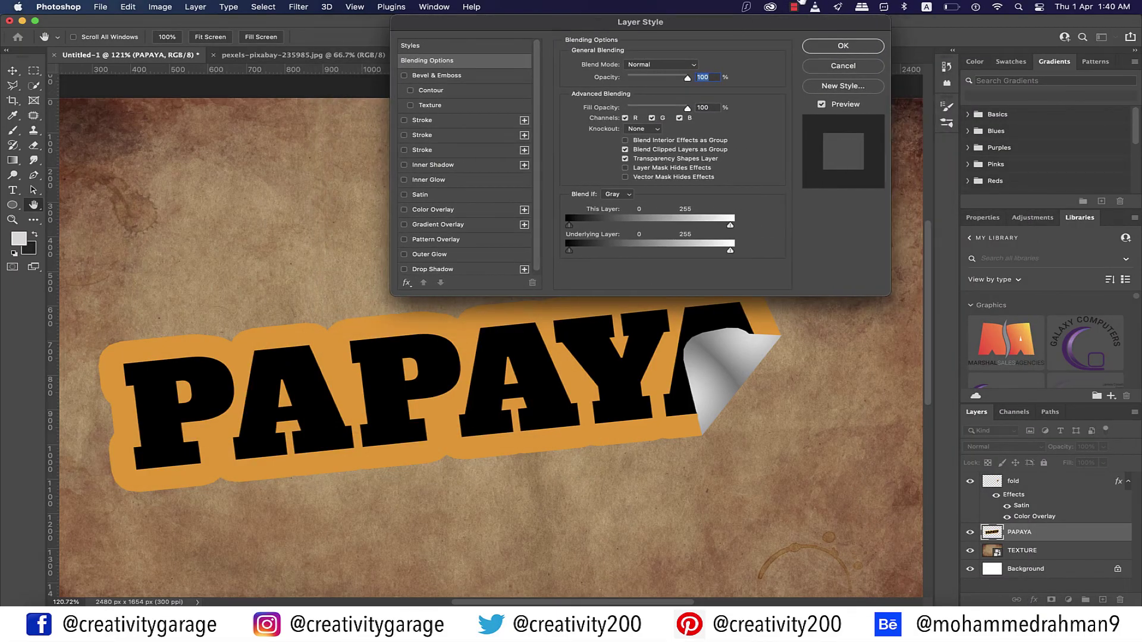
click(437, 225)
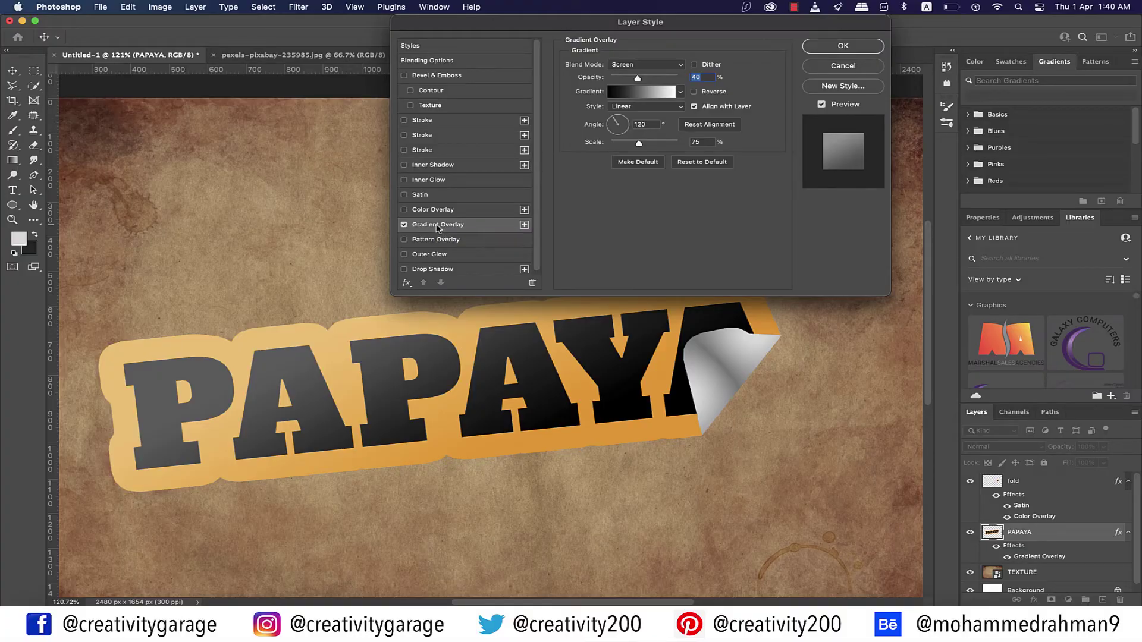
text(45)
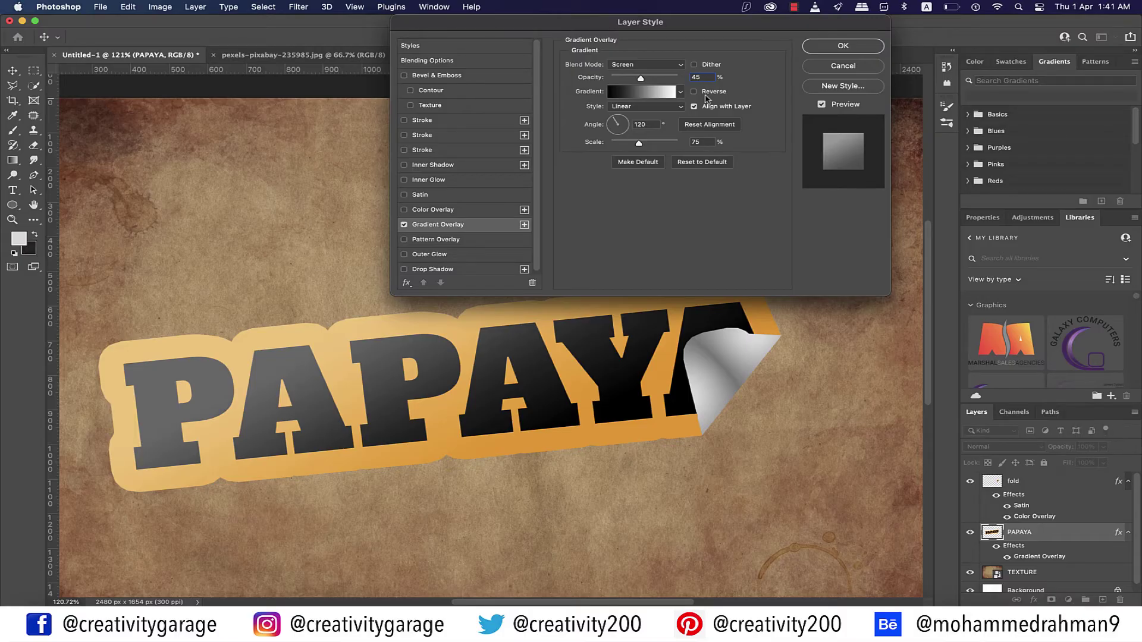
drag(638, 142, 634, 143)
In the Gradient Editor, add a near-black stop and slide the light stop to 84%.
click(625, 92)
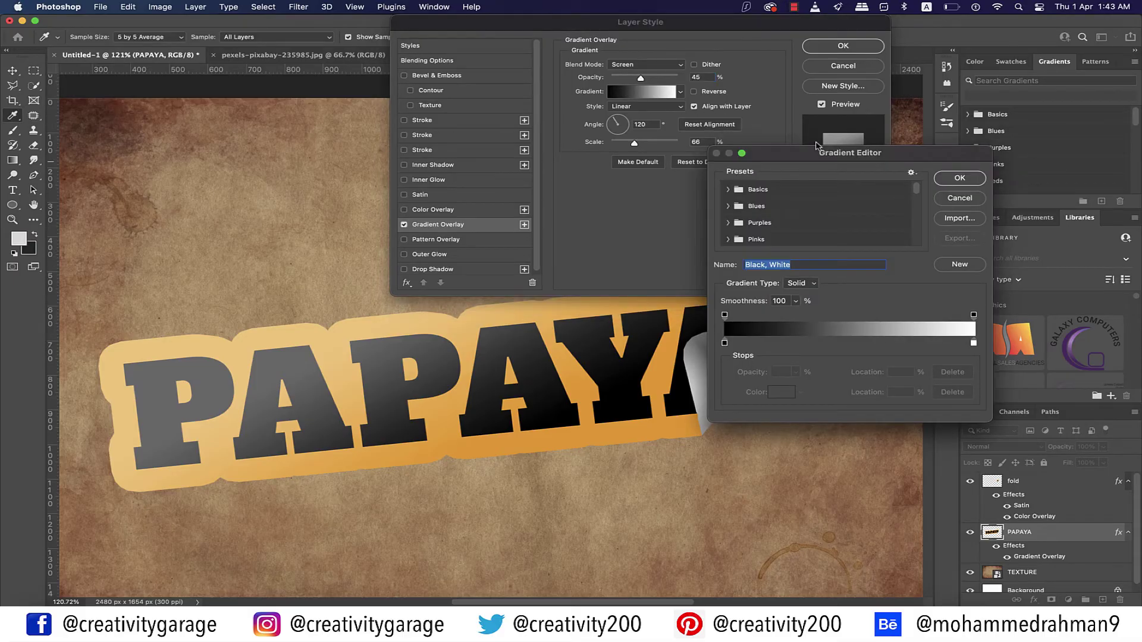
drag(857, 154, 866, 45)
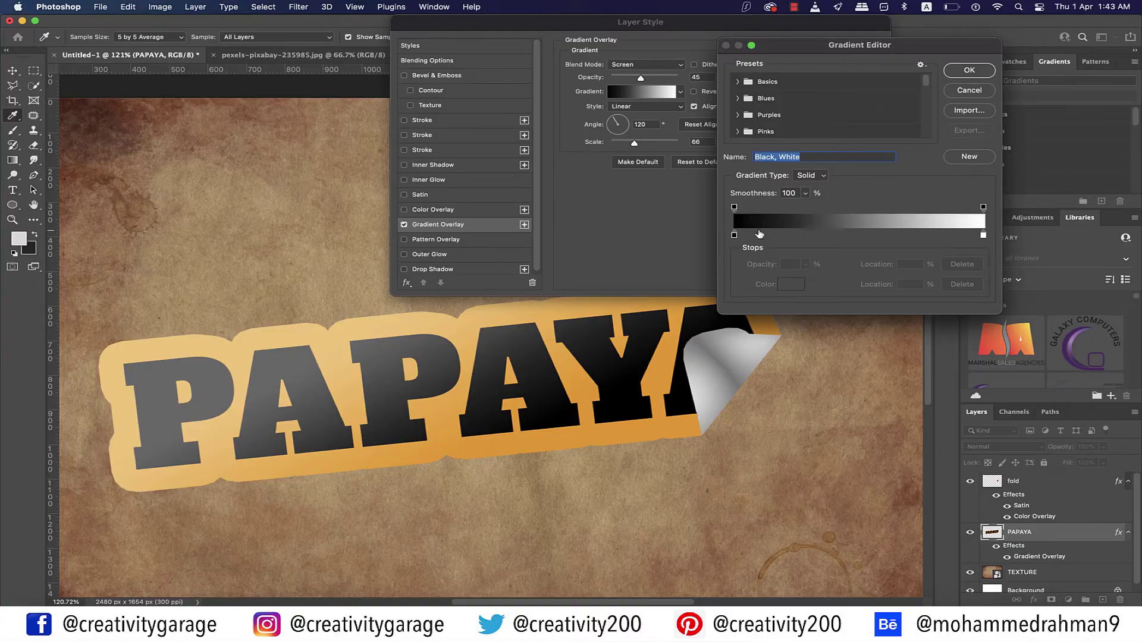
click(758, 235)
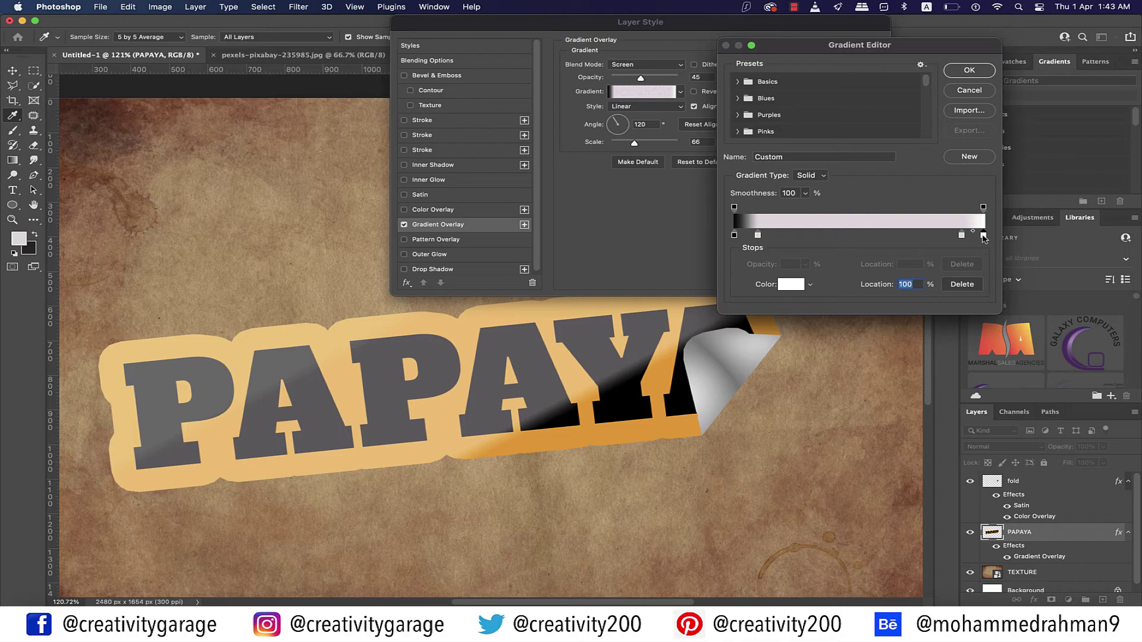
double_click(758, 235)
click(809, 247)
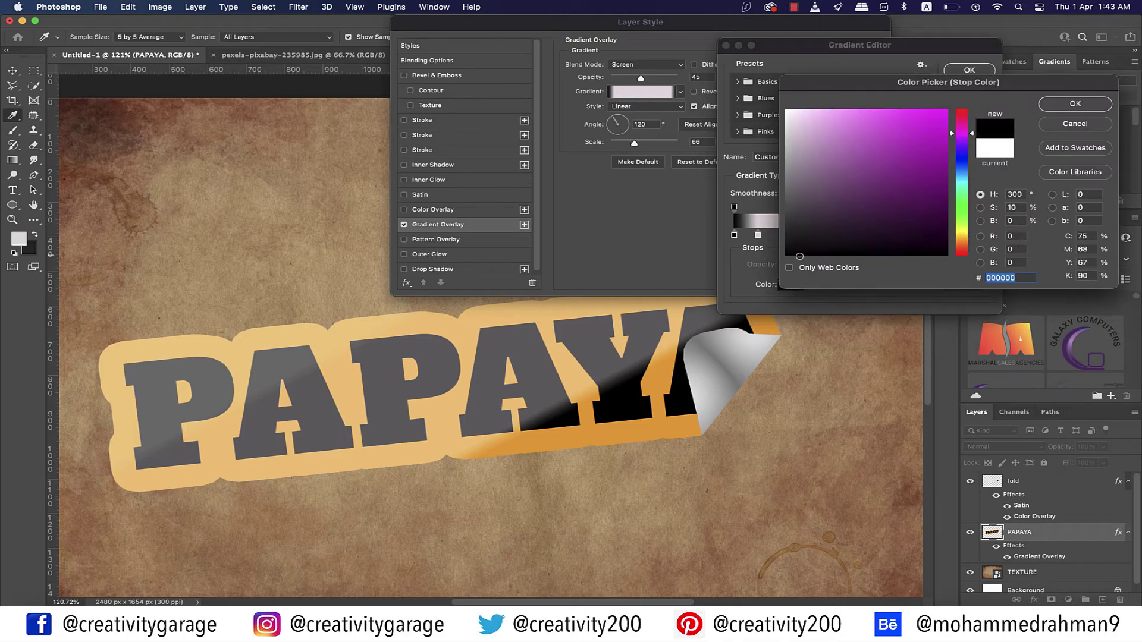
click(1056, 105)
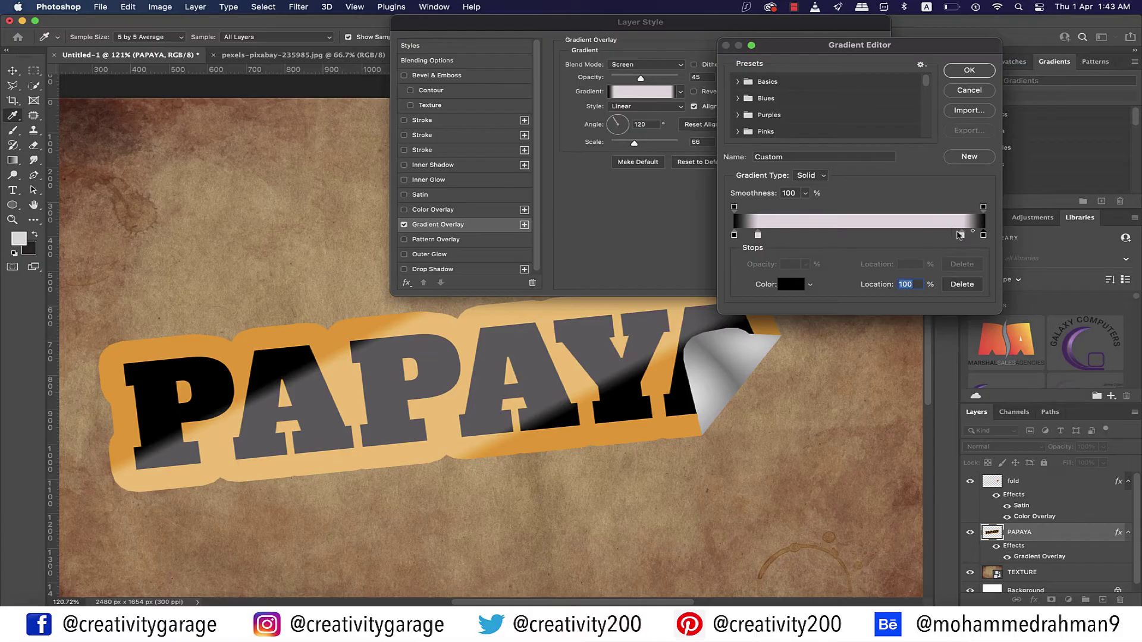
mouse_move(962, 236)
mouse_down()
mouse_move(912, 237)
mouse_move(971, 236)
mouse_up()
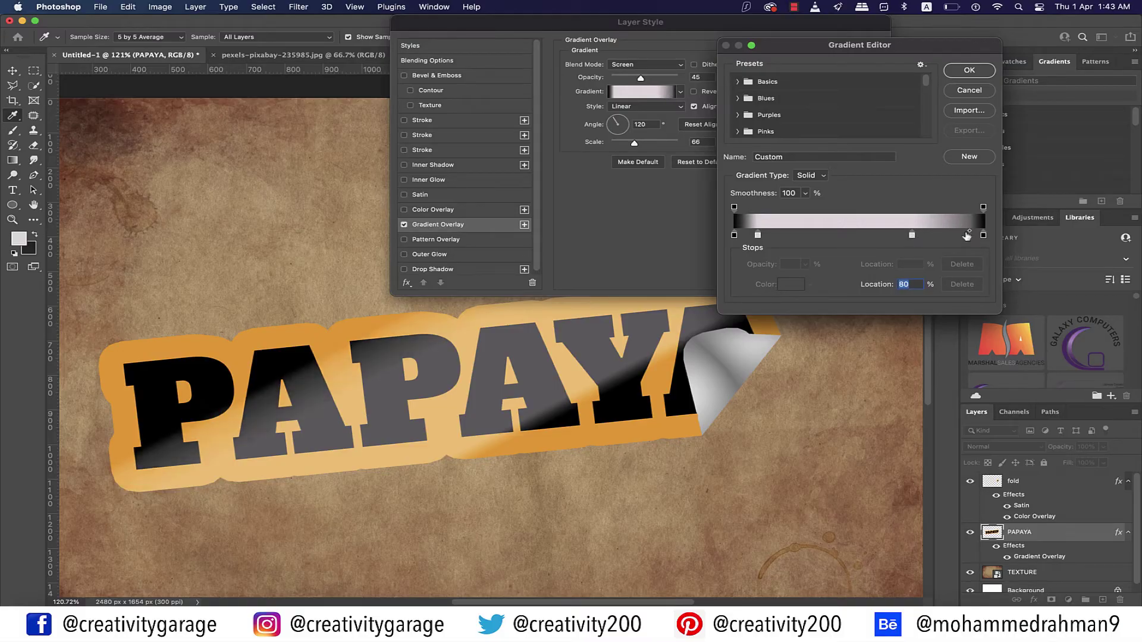
Add two more near-black stops to the gradient, one at 22%.
click(885, 235)
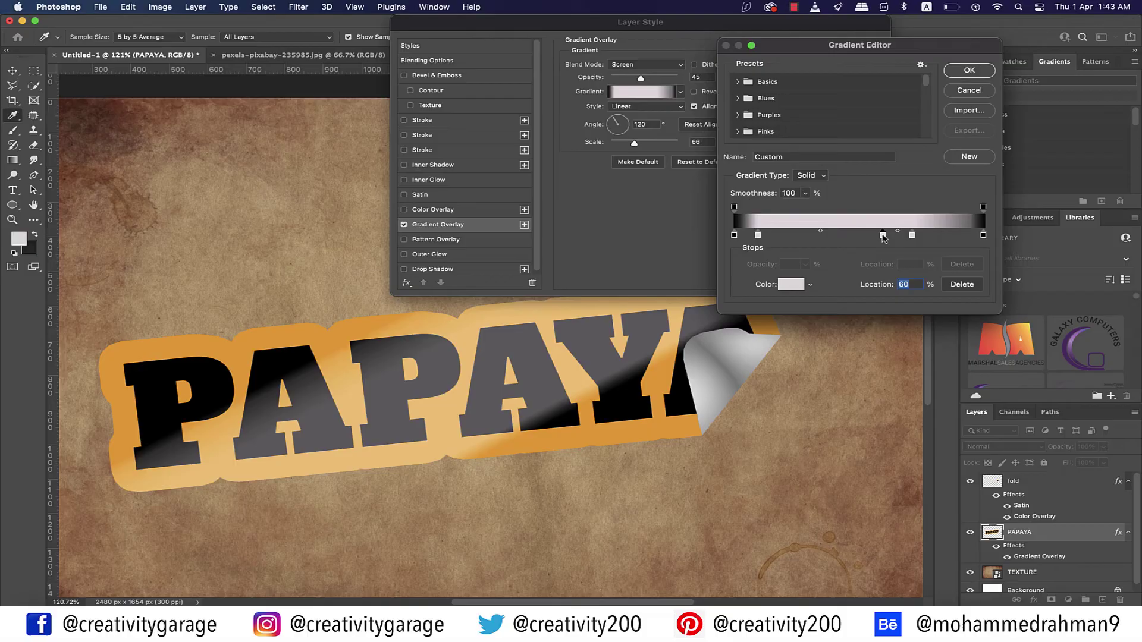
double_click(884, 236)
click(917, 255)
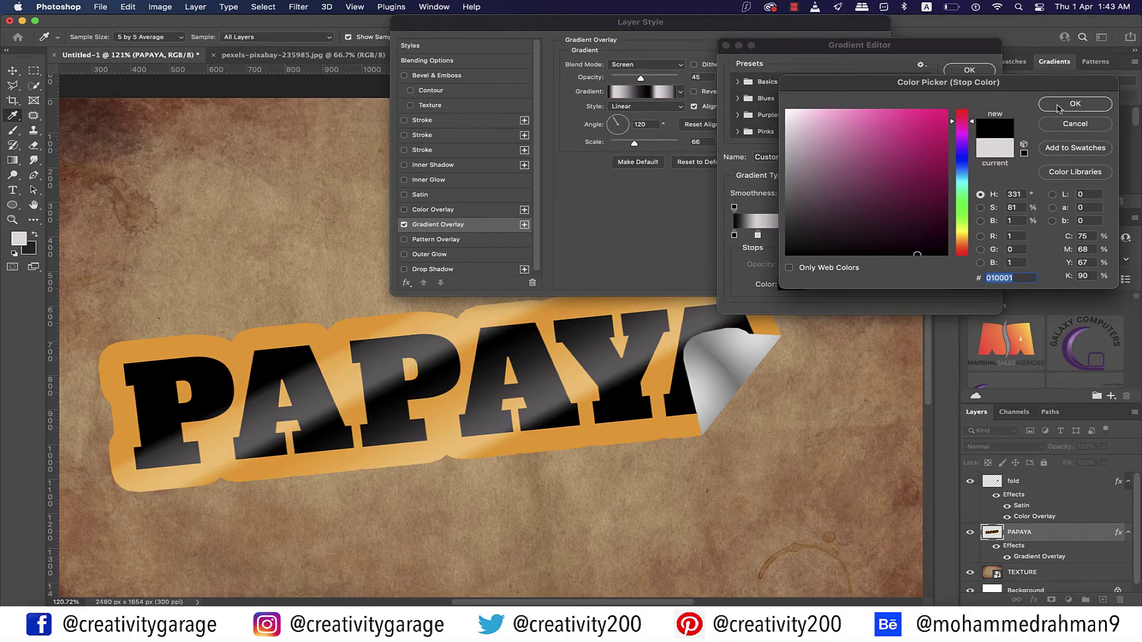
click(1058, 109)
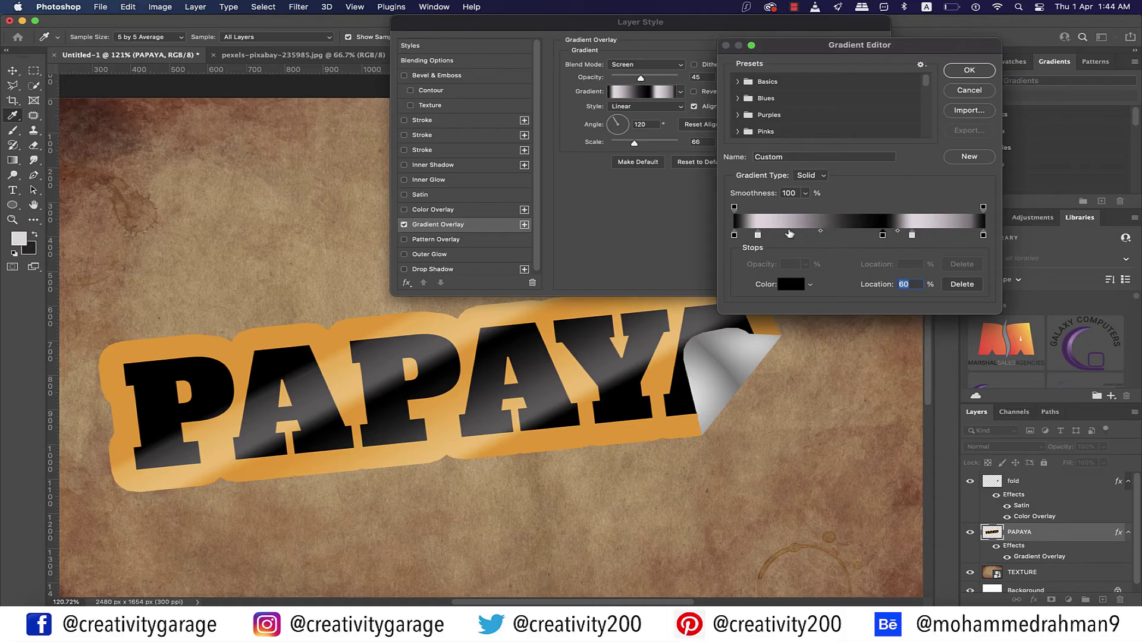
click(790, 234)
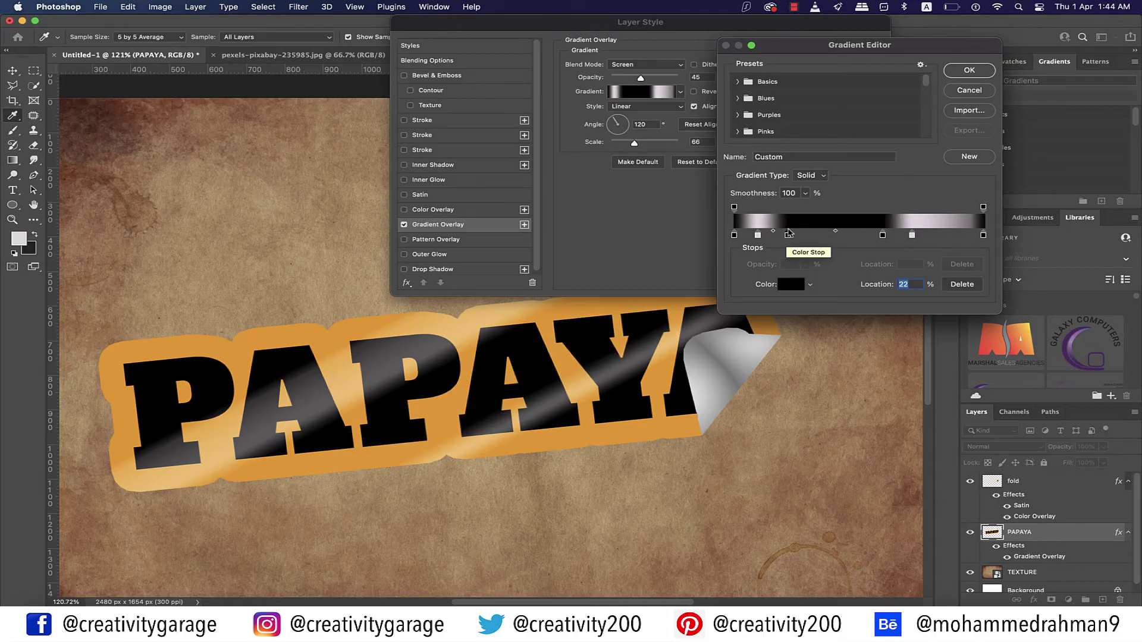
Move the gradient stops to 4%, 74% and 98%, then accept the shine gradient.
click(757, 235)
drag(758, 237, 748, 238)
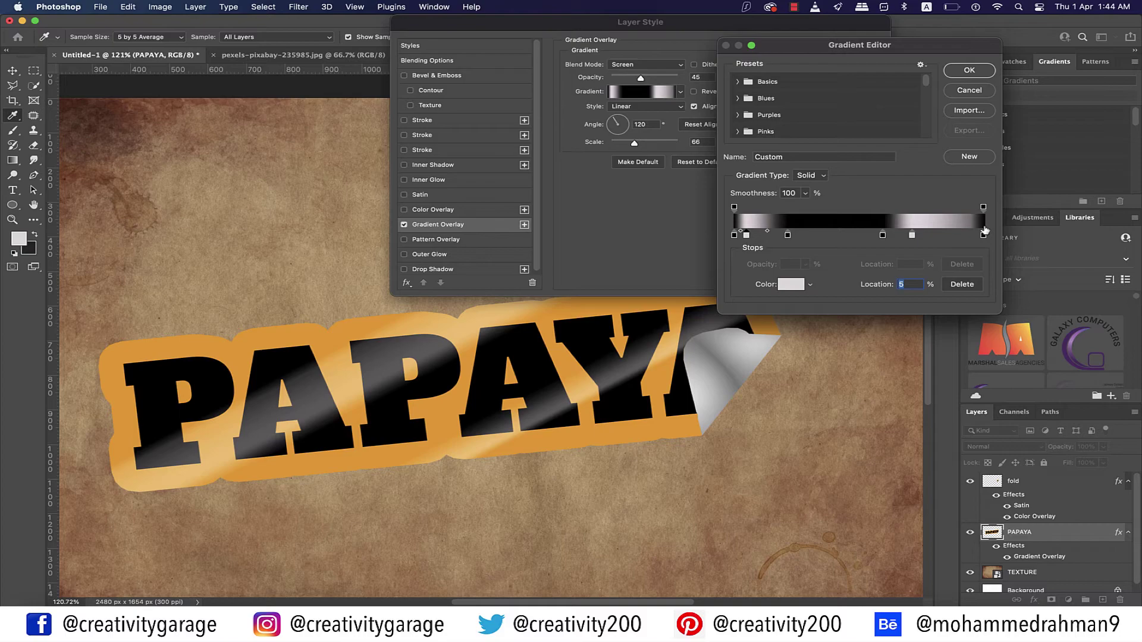
drag(912, 236, 911, 236)
drag(983, 236, 980, 239)
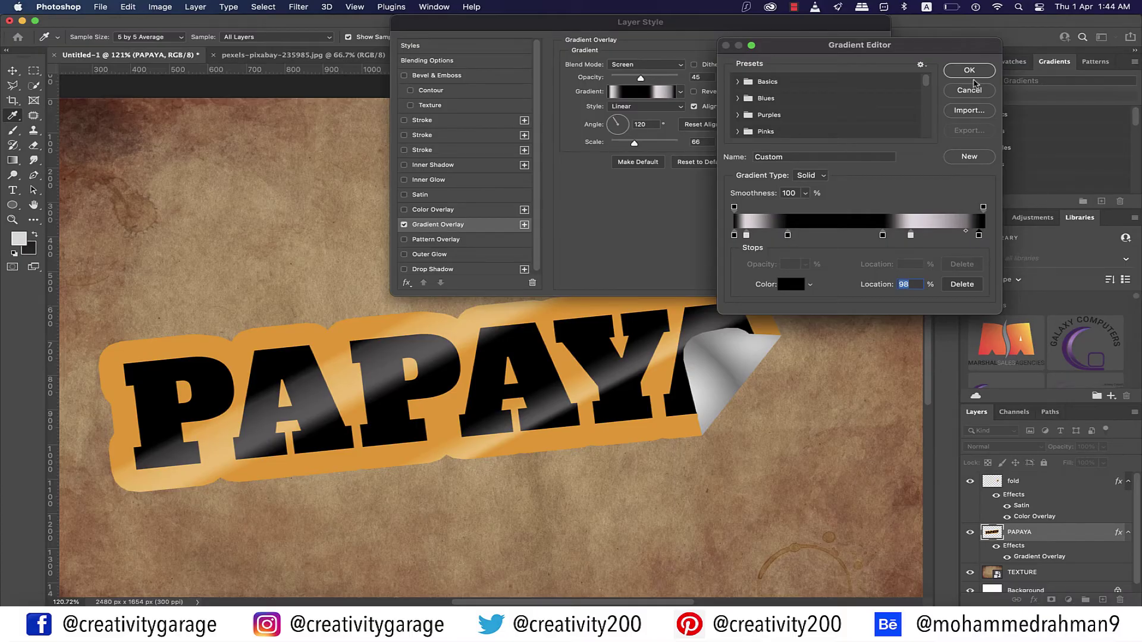
click(973, 71)
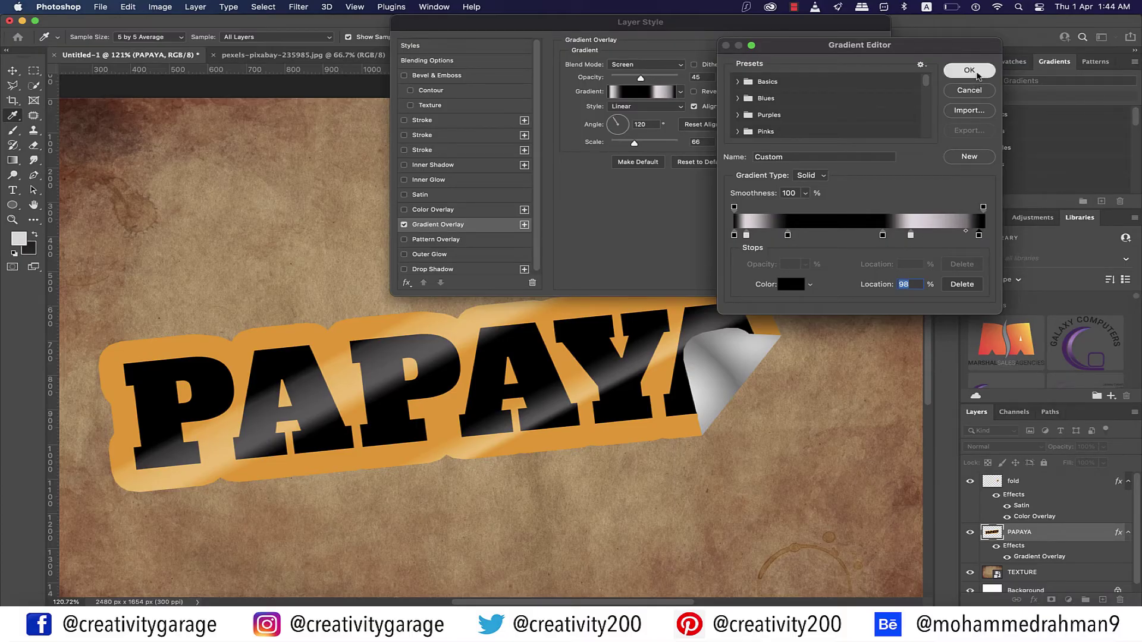
Apply the gradient overlay and add a Drop Shadow effect to the PAPAYA layer.
key(Return)
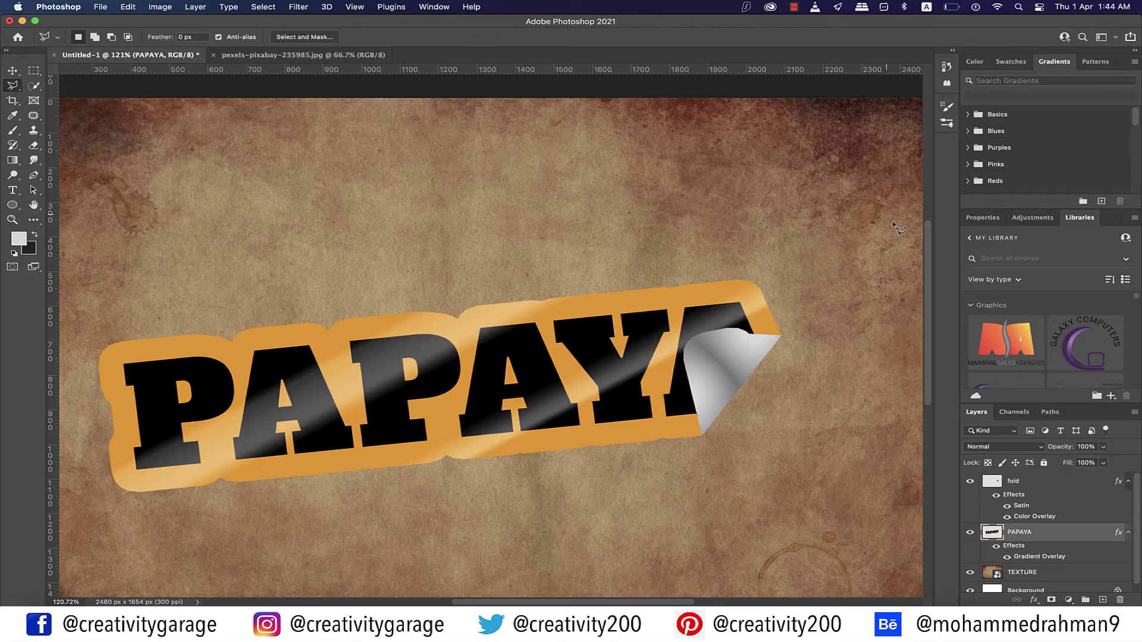
scroll(1053, 526, down, 1)
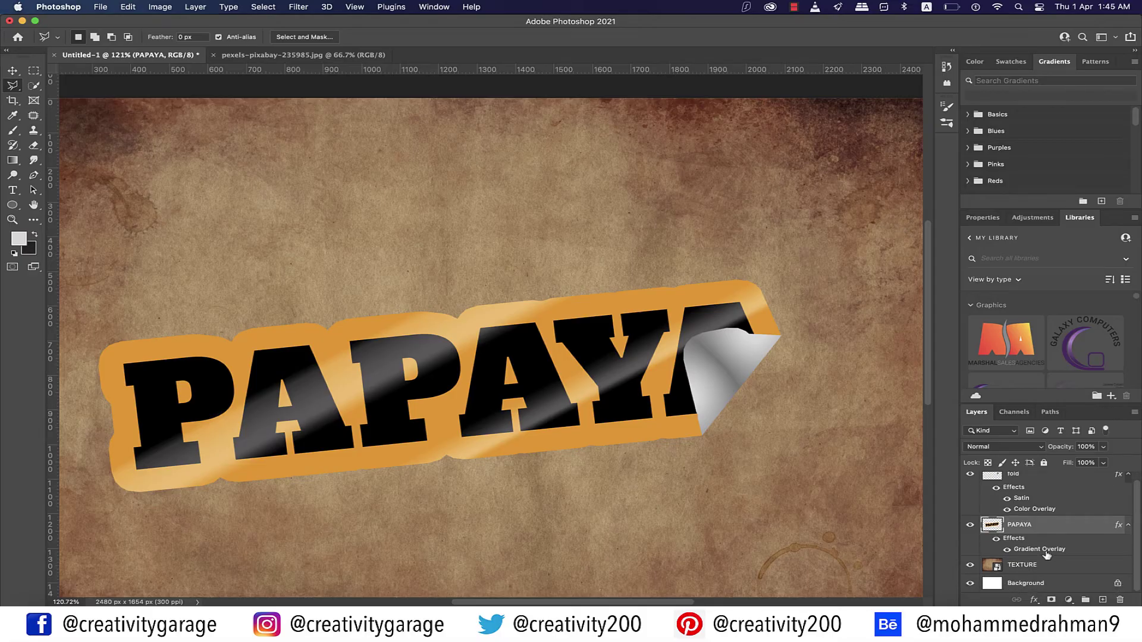
click(1035, 600)
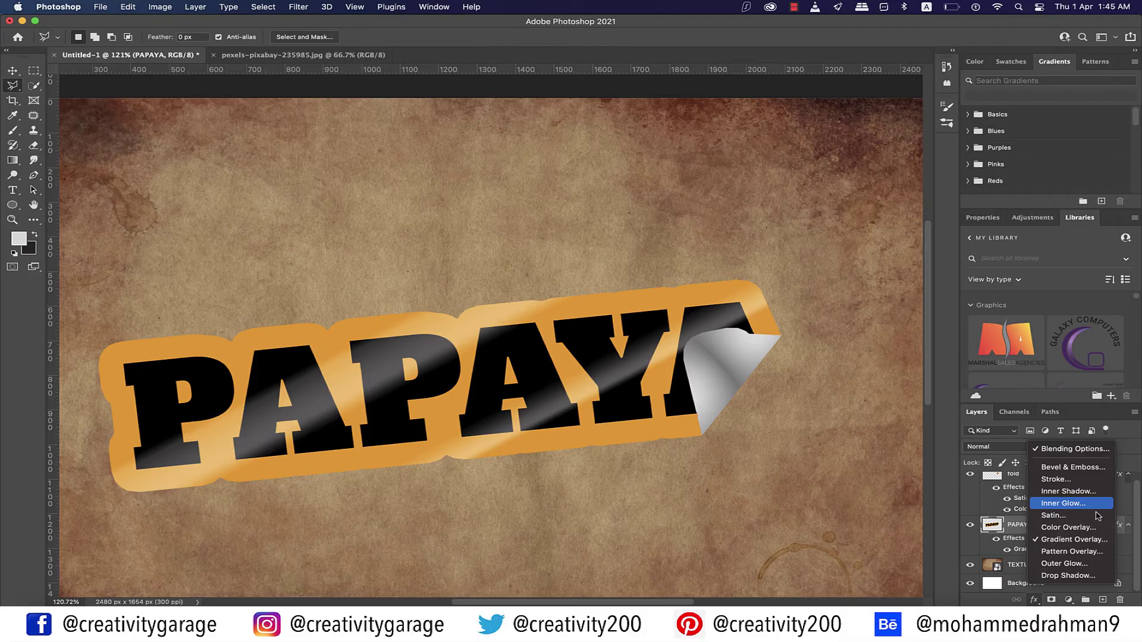
click(1070, 583)
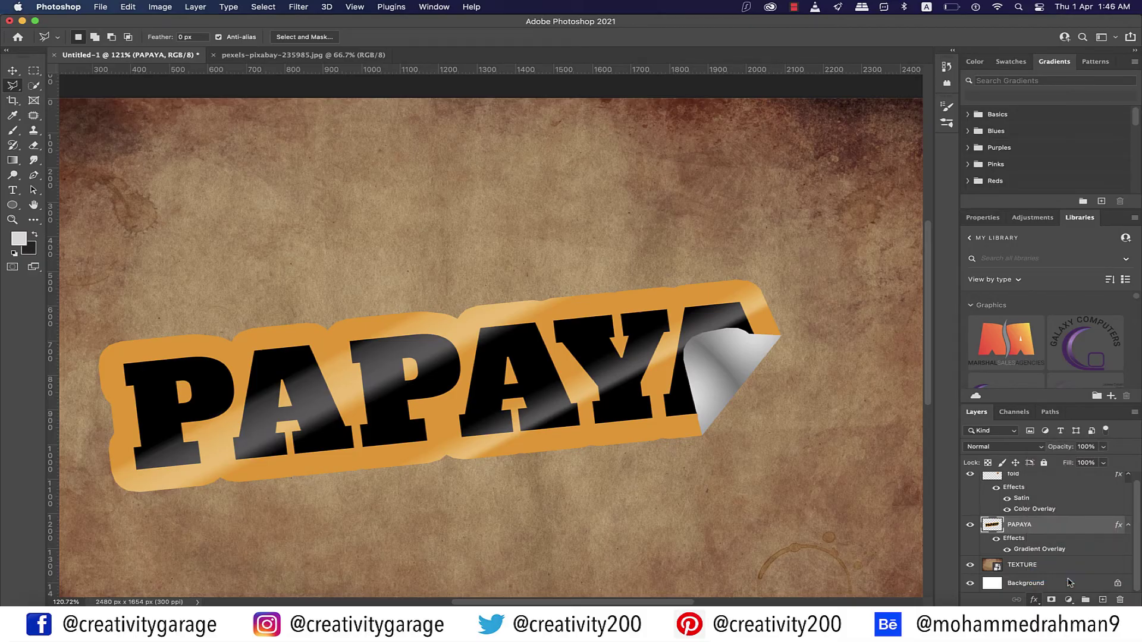
drag(716, 24, 789, 22)
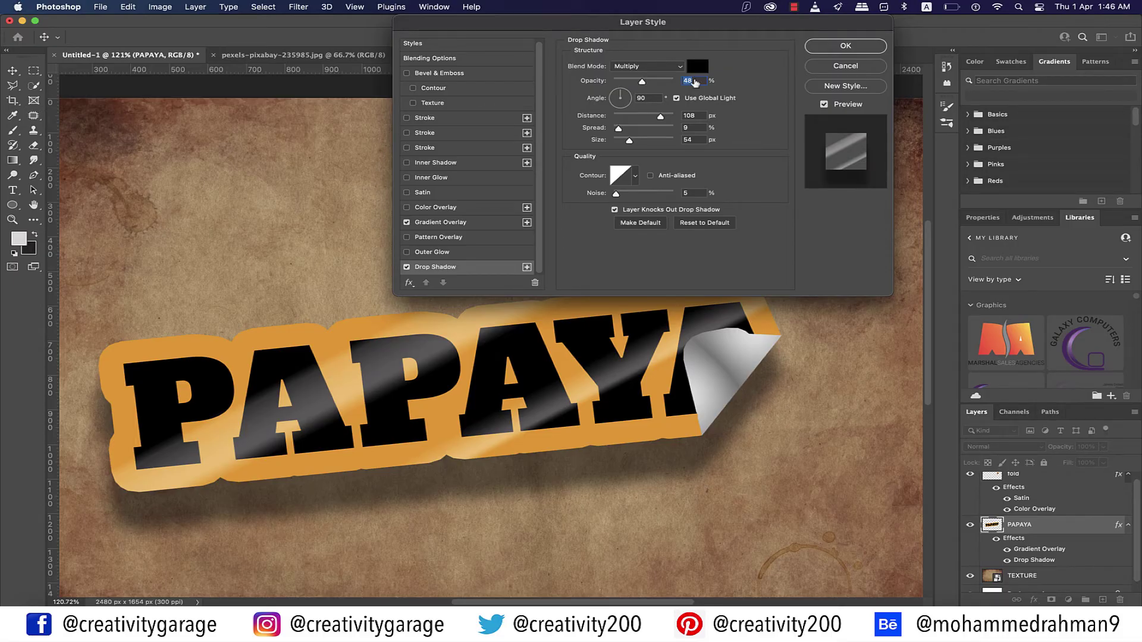
scroll(654, 111, down, 1)
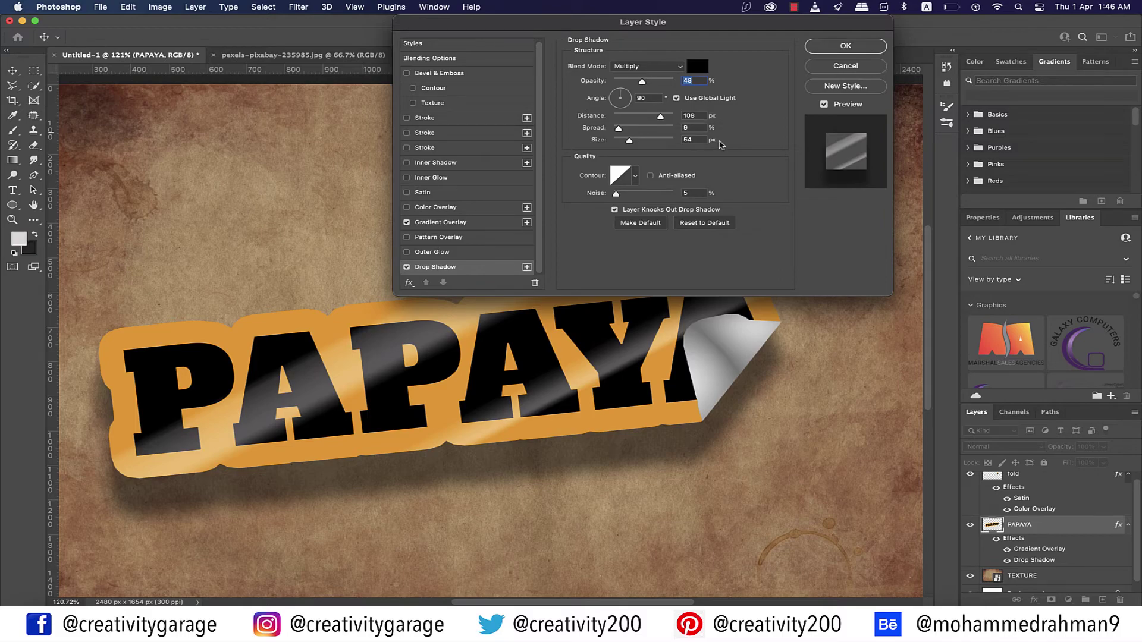
Set the PAPAYA shadow to distance 3, spread 27, size 9 and apply it.
drag(700, 115, 681, 115)
text(3)
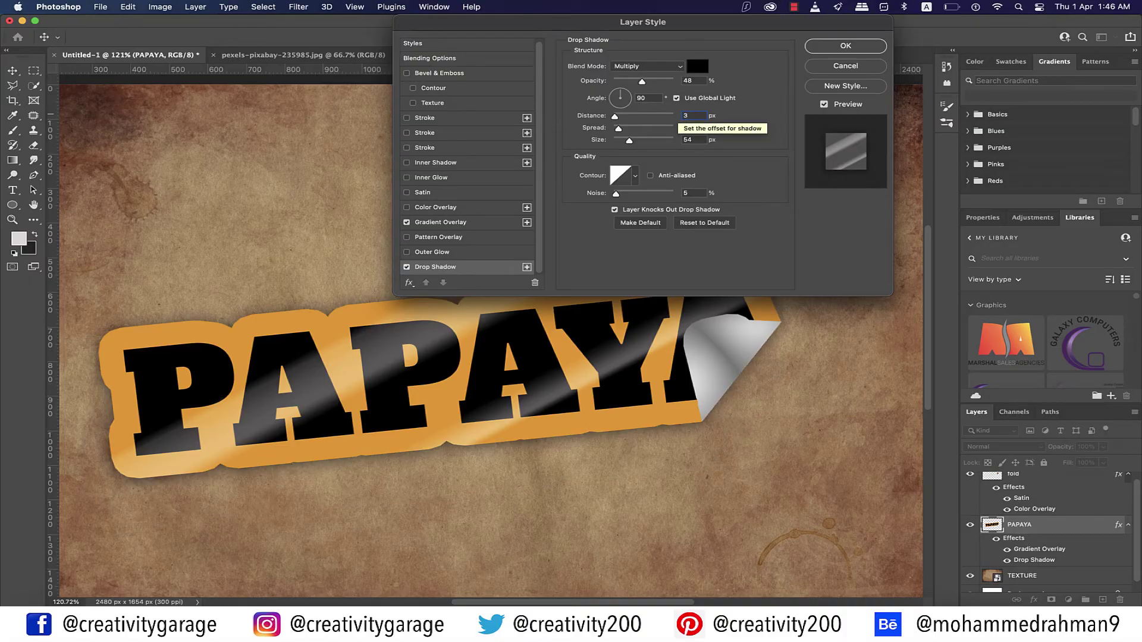
double_click(688, 127)
text(27)
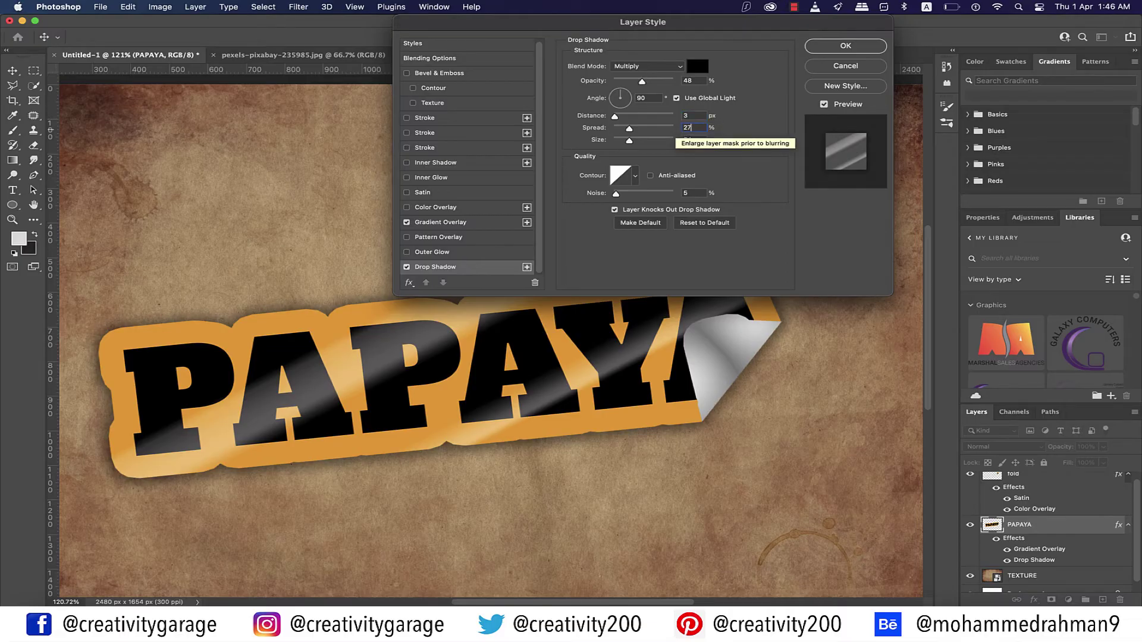
double_click(687, 139)
text(9)
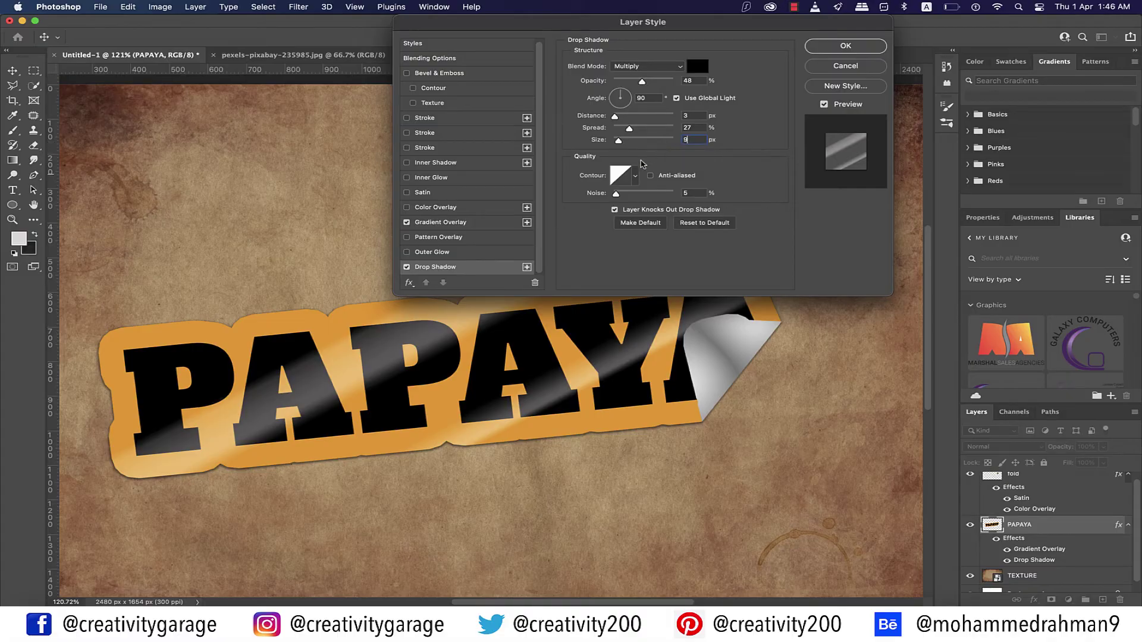
click(625, 176)
key(Return)
key(Return)
key(l)
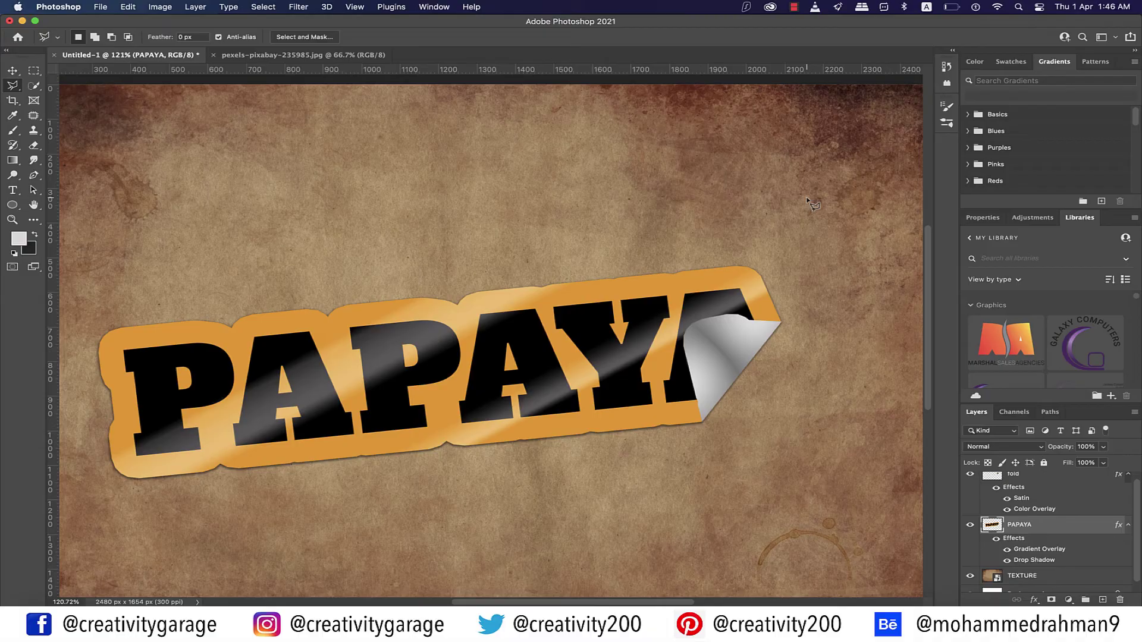
Select the fold layer and add a Drop Shadow effect to it.
key(v)
click(1049, 476)
right_click(1054, 485)
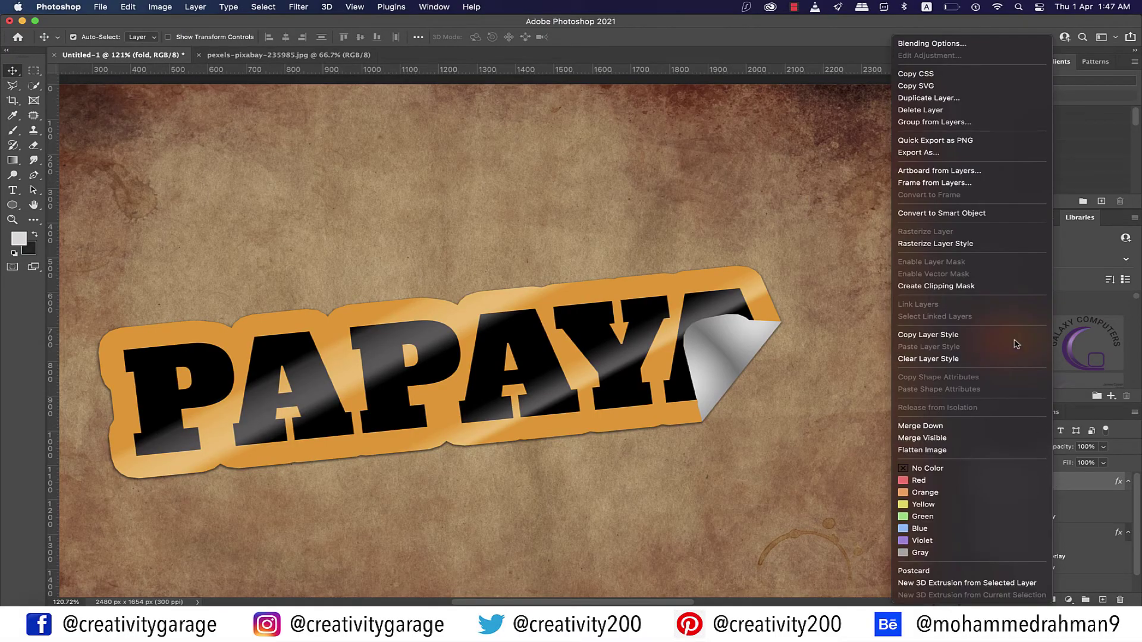
click(932, 43)
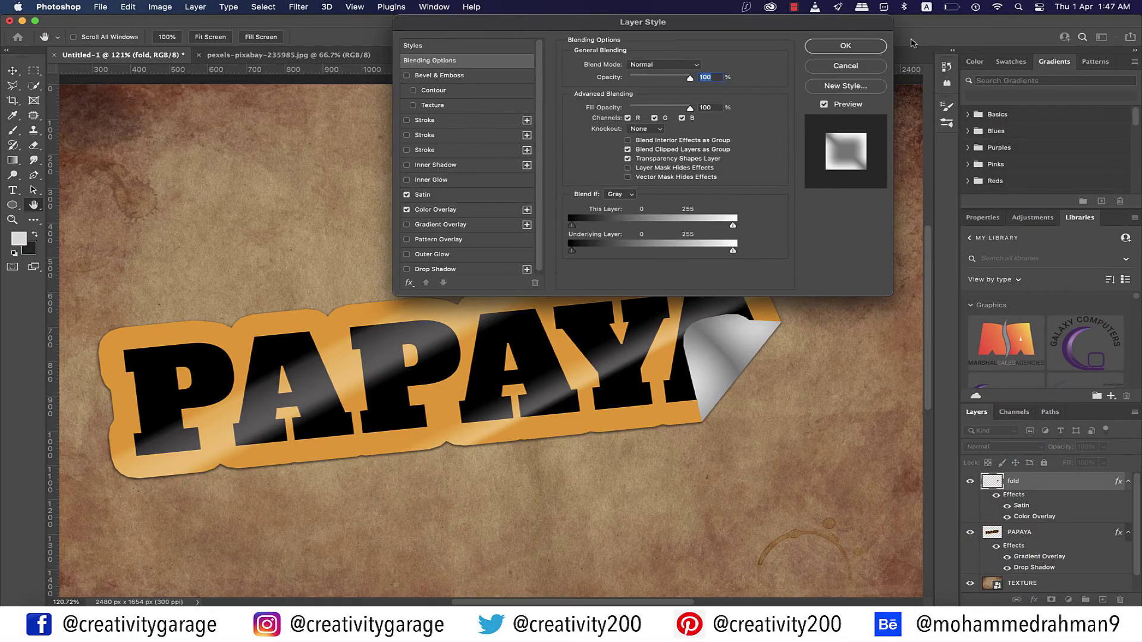
drag(784, 25, 900, 25)
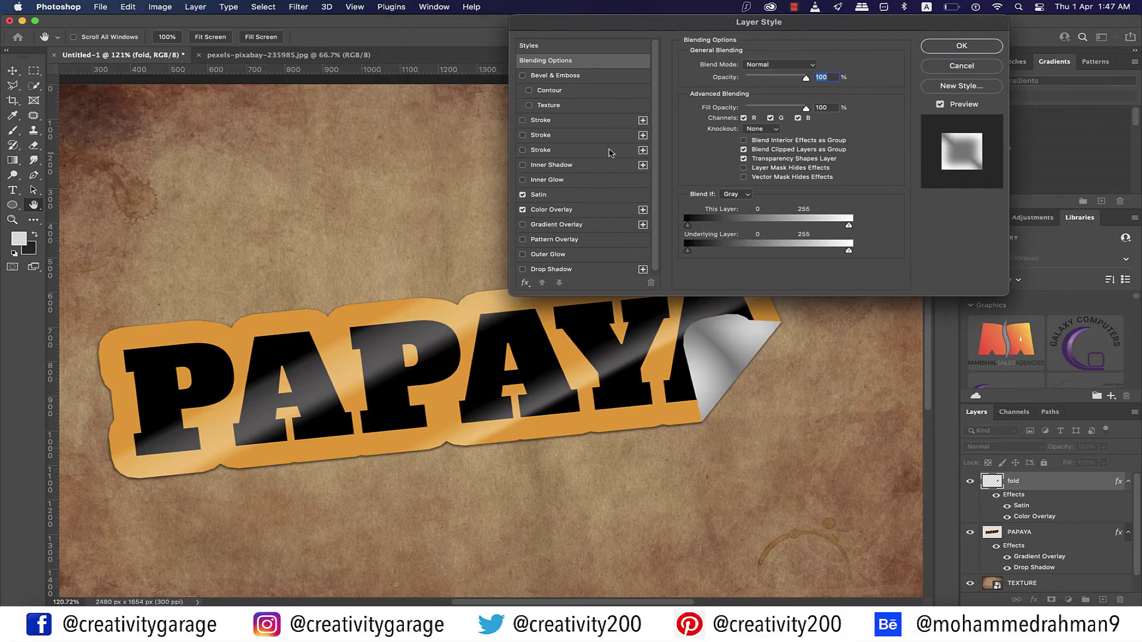
click(551, 267)
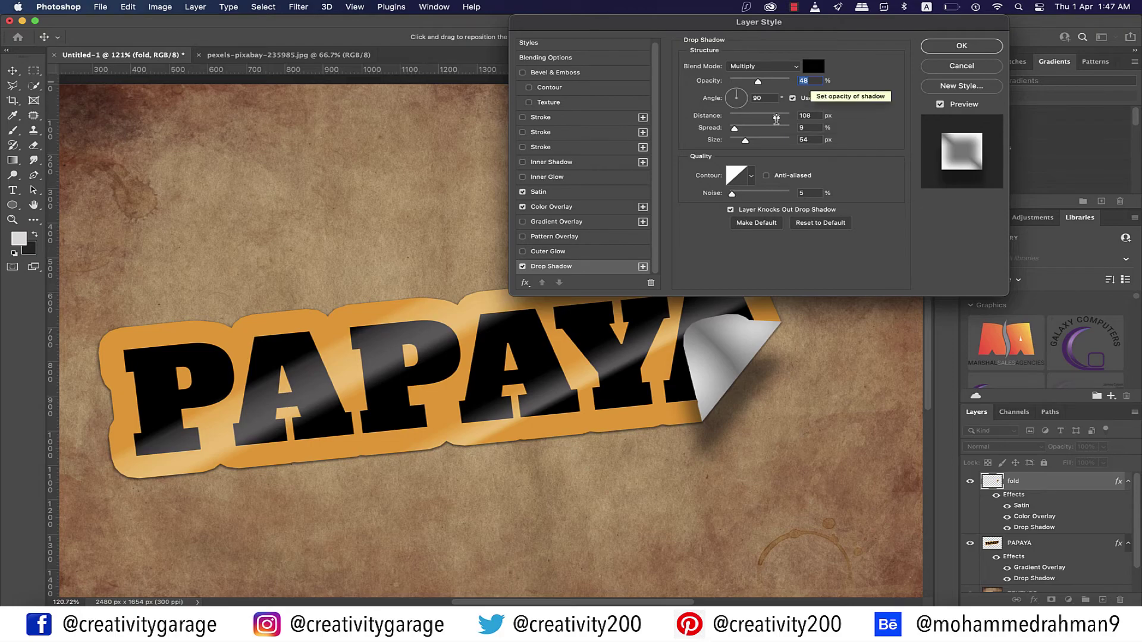
Set the fold's shadow to 30% opacity, 8 px distance, 0% spread, 24 px size.
text(30)
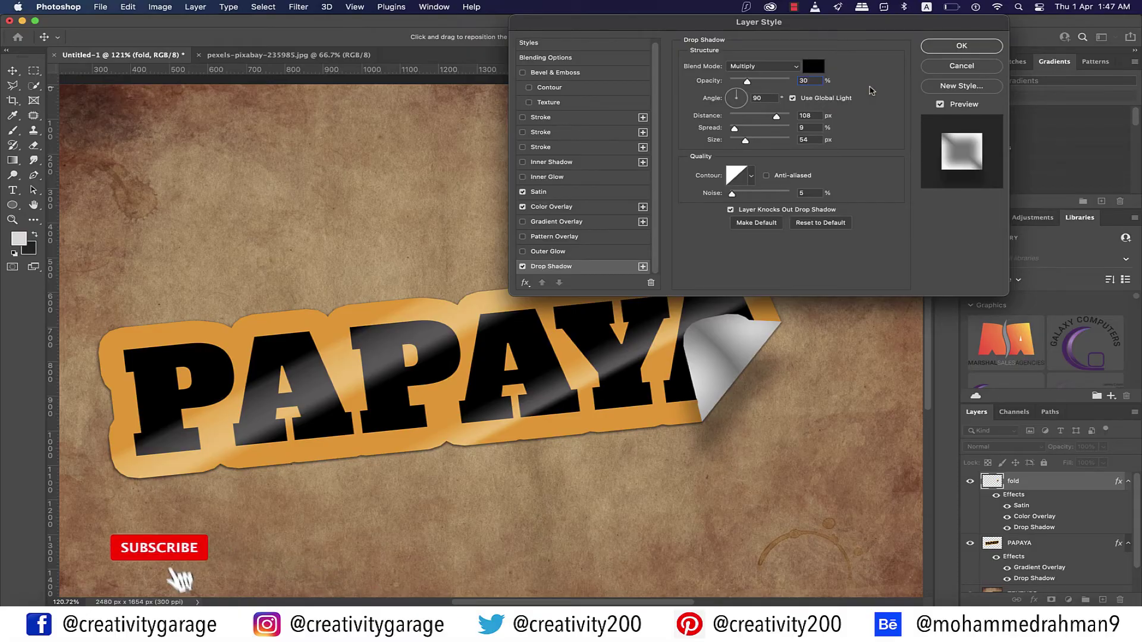
drag(777, 116, 734, 117)
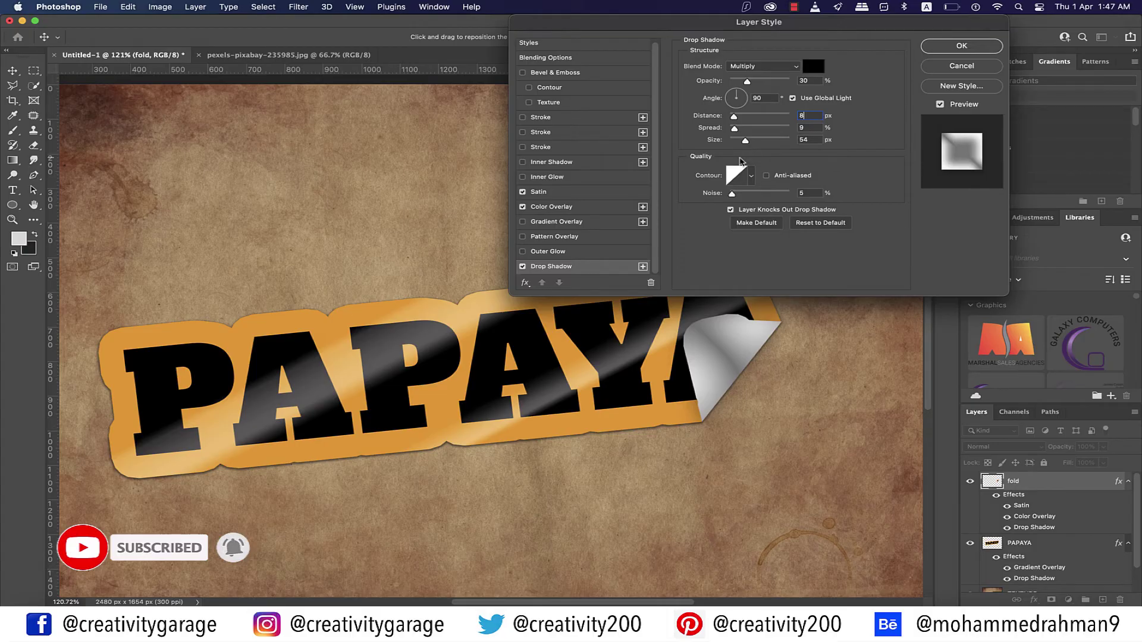
key(Tab)
text(0)
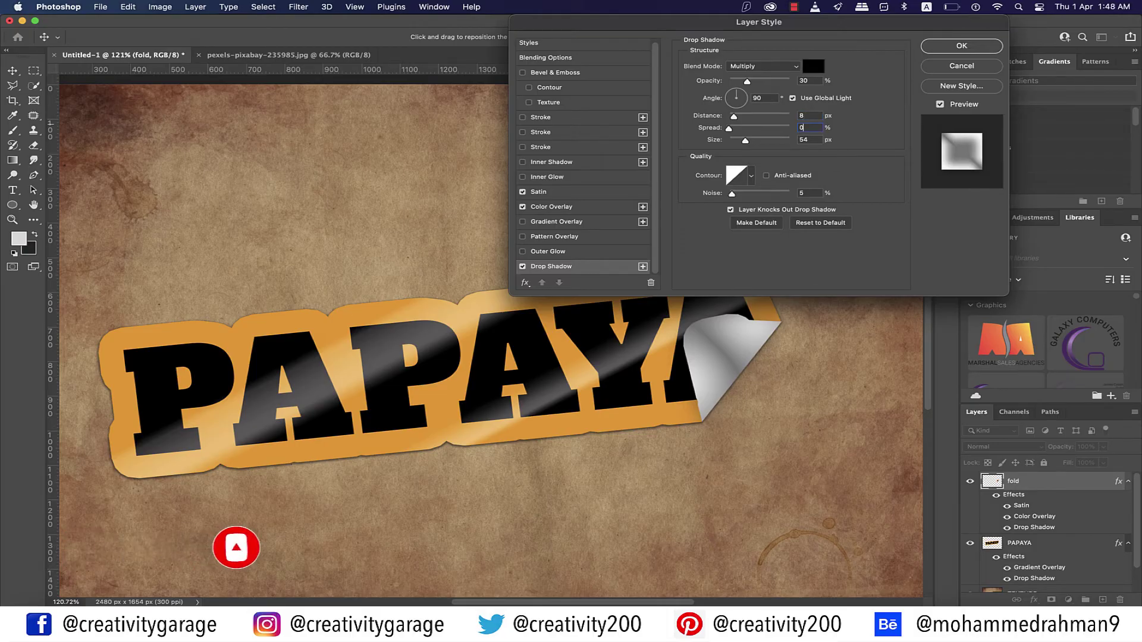
key(Tab)
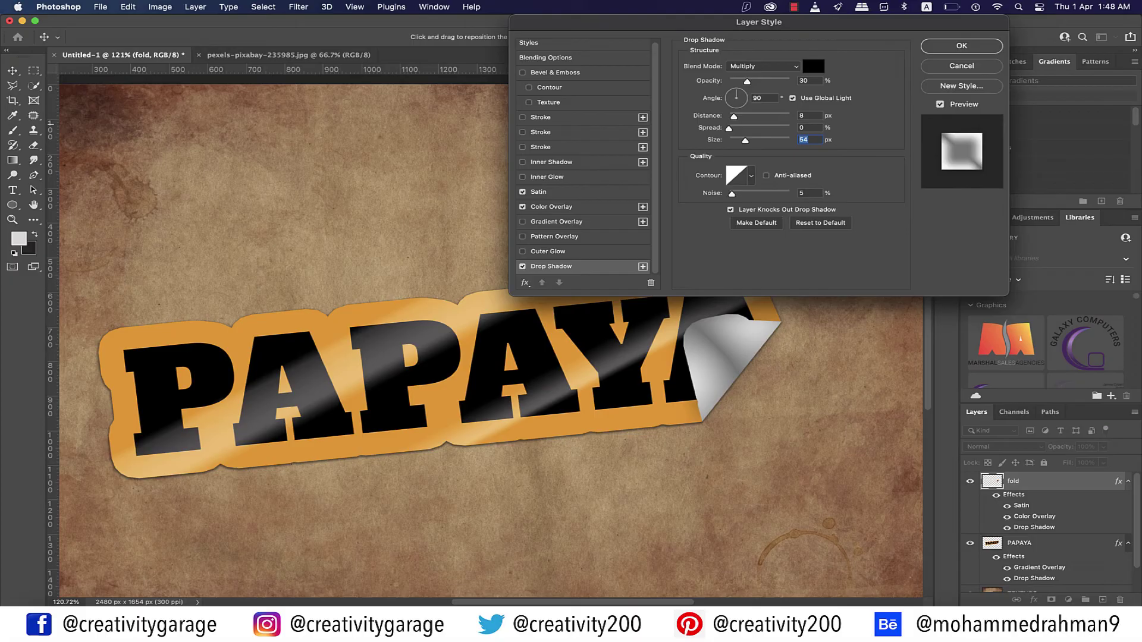
text(24)
key(Return)
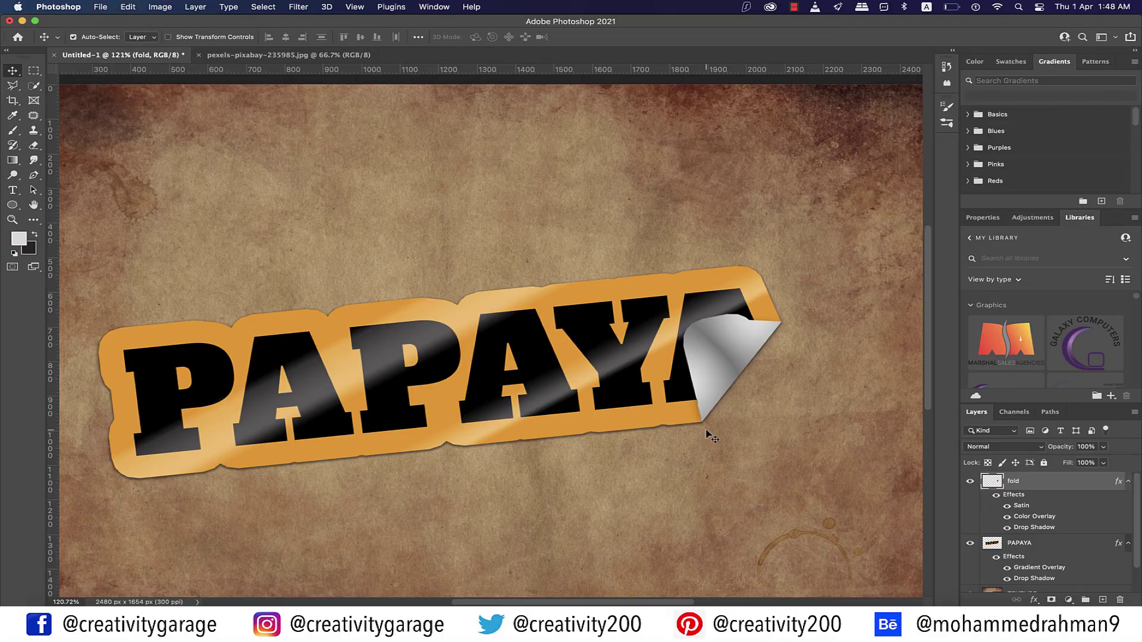
Magic Wand the empty area around the fold, then invert the selection.
scroll(712, 437, down, 3)
click(34, 85)
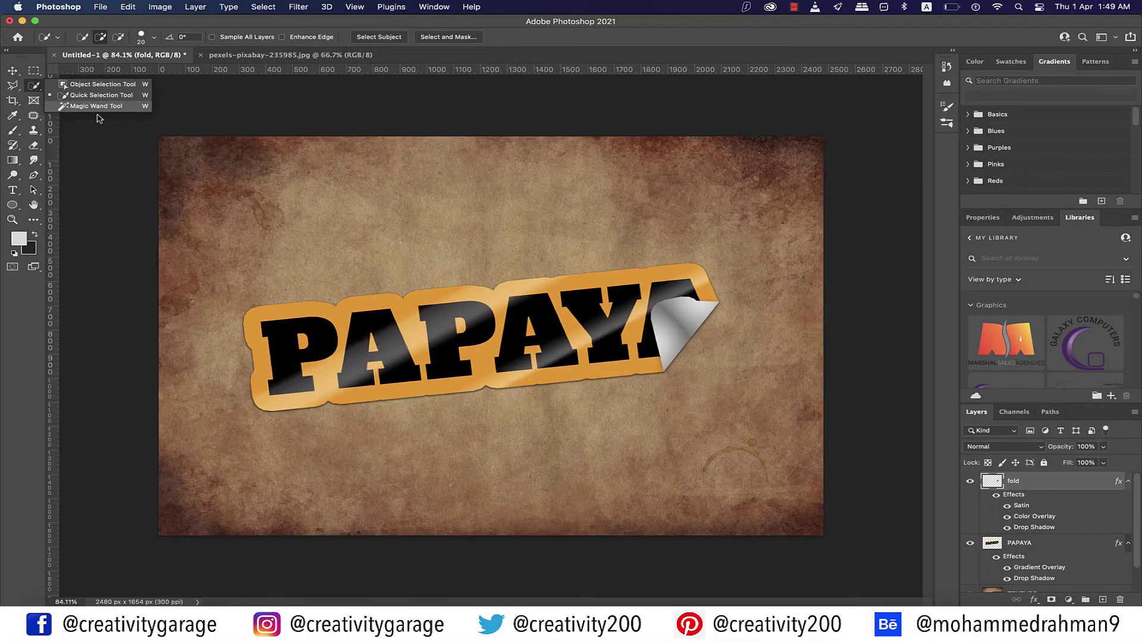
click(98, 106)
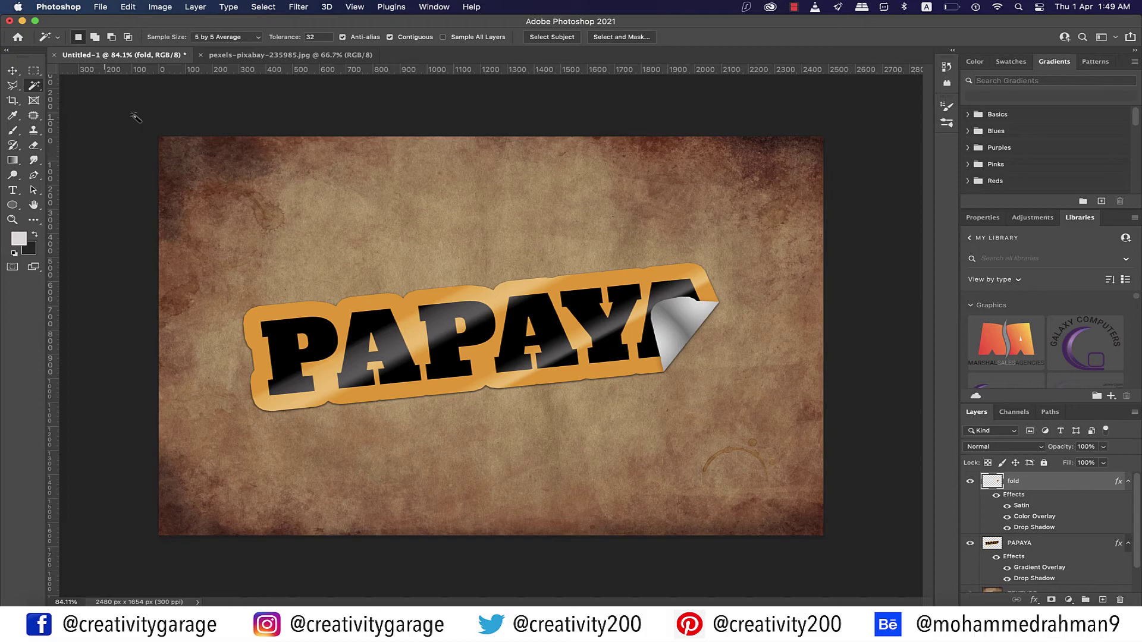
click(743, 414)
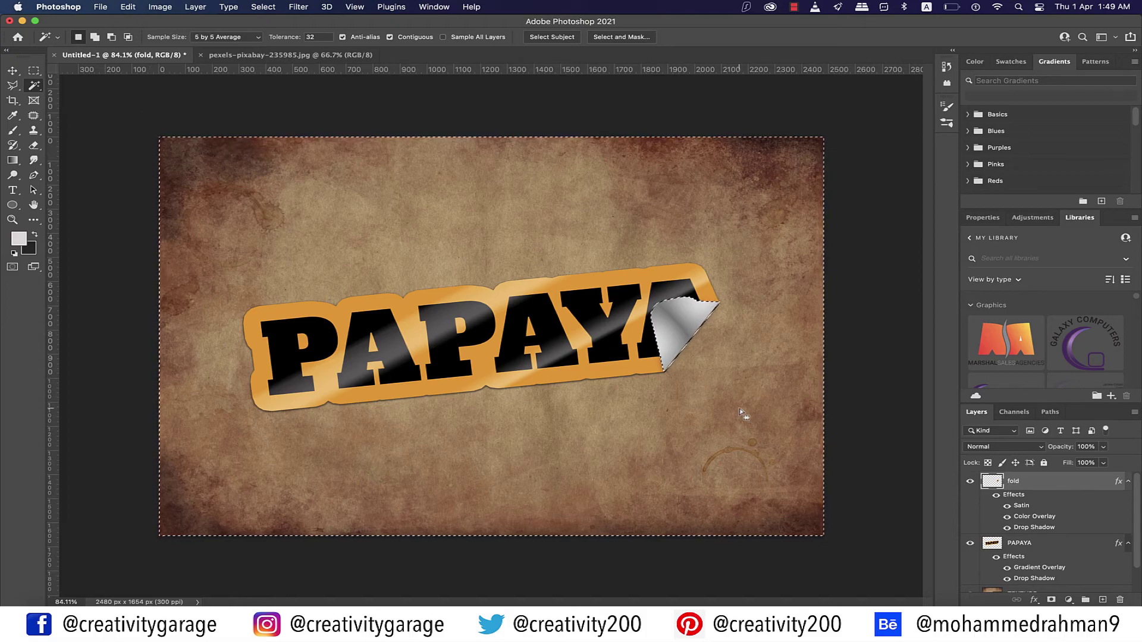
click(258, 8)
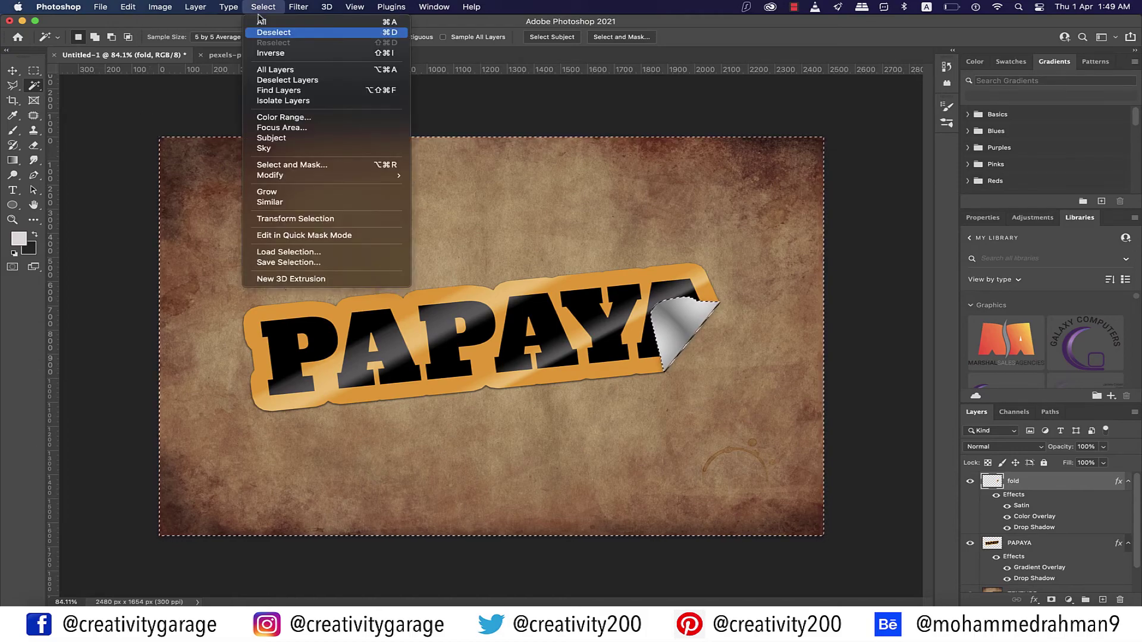
click(271, 52)
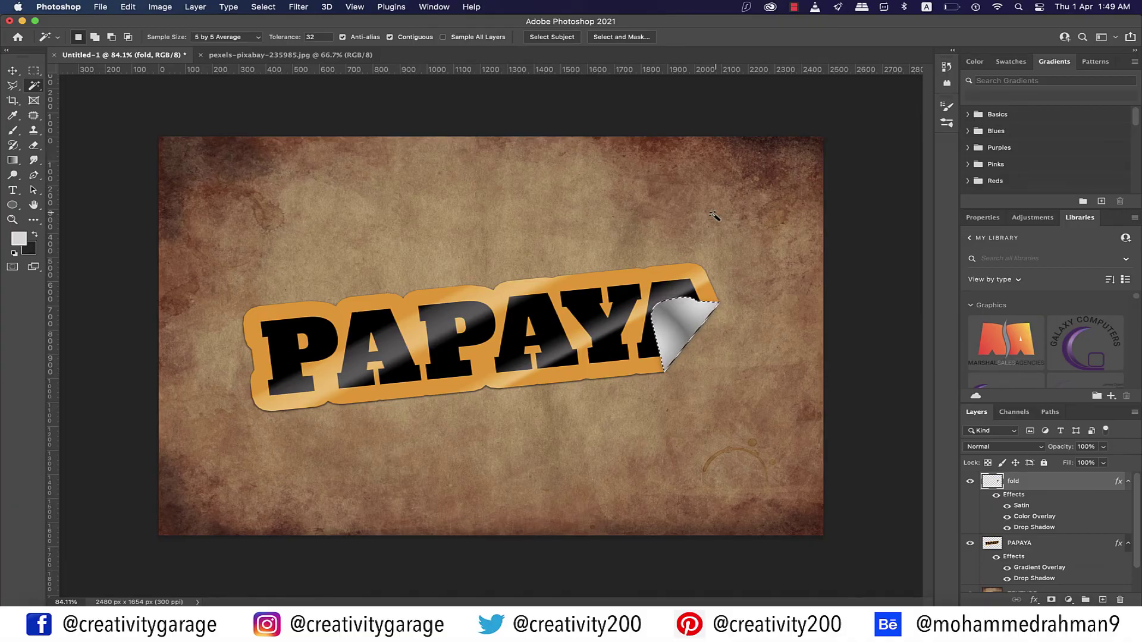
Add empty Layer 1, set a 76 px soft brush, and open the foreground colour picker.
click(1102, 600)
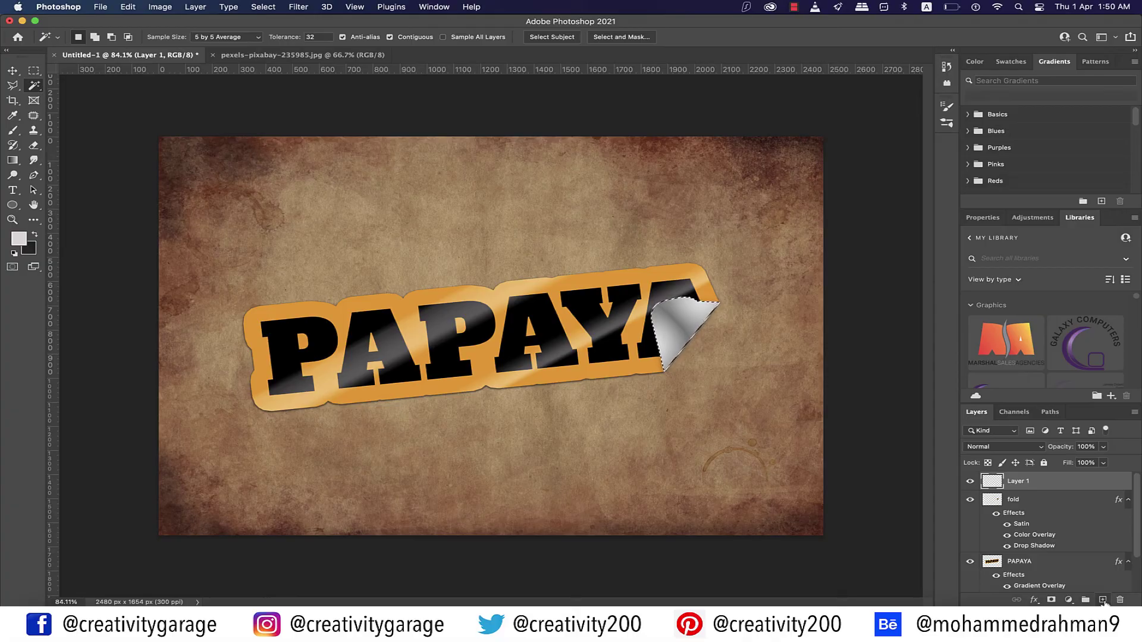
key(b)
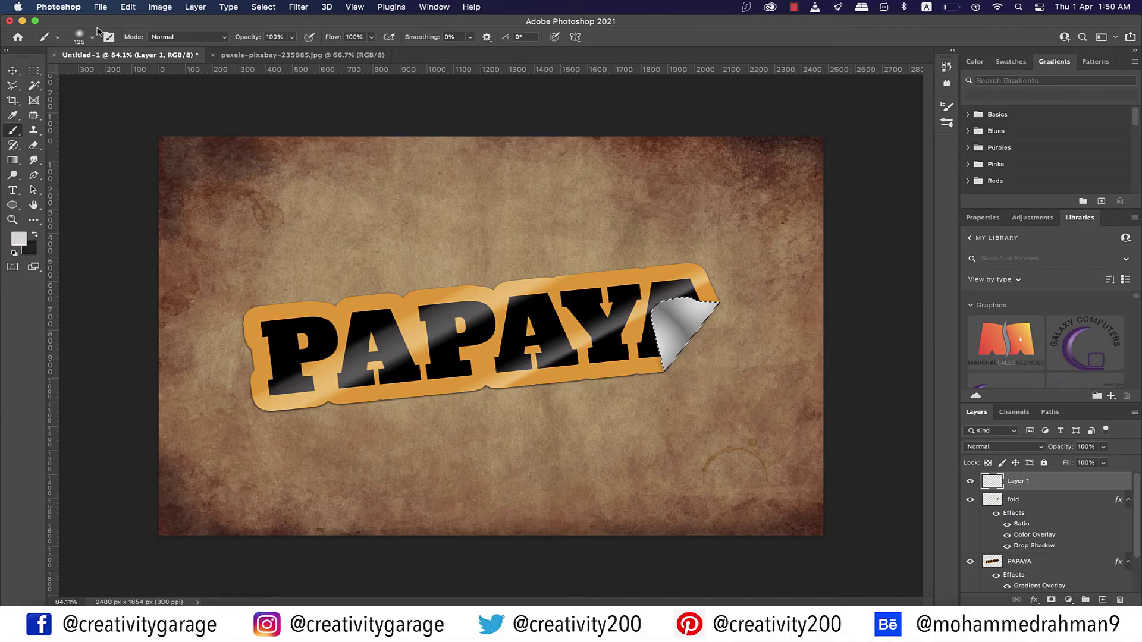
click(92, 38)
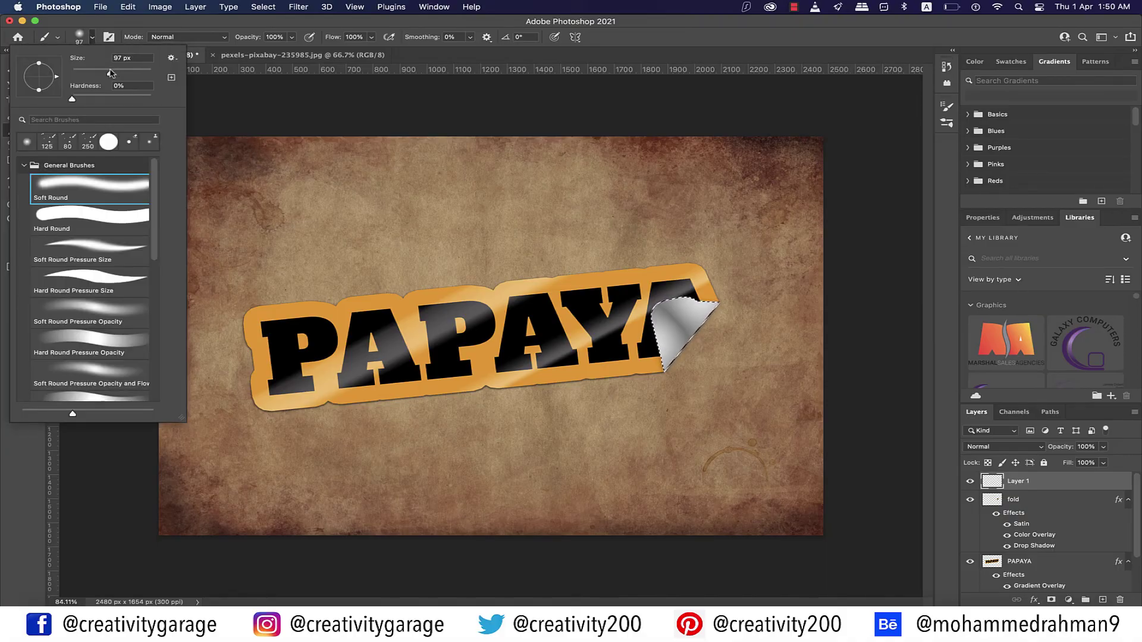
drag(111, 73, 102, 73)
click(669, 46)
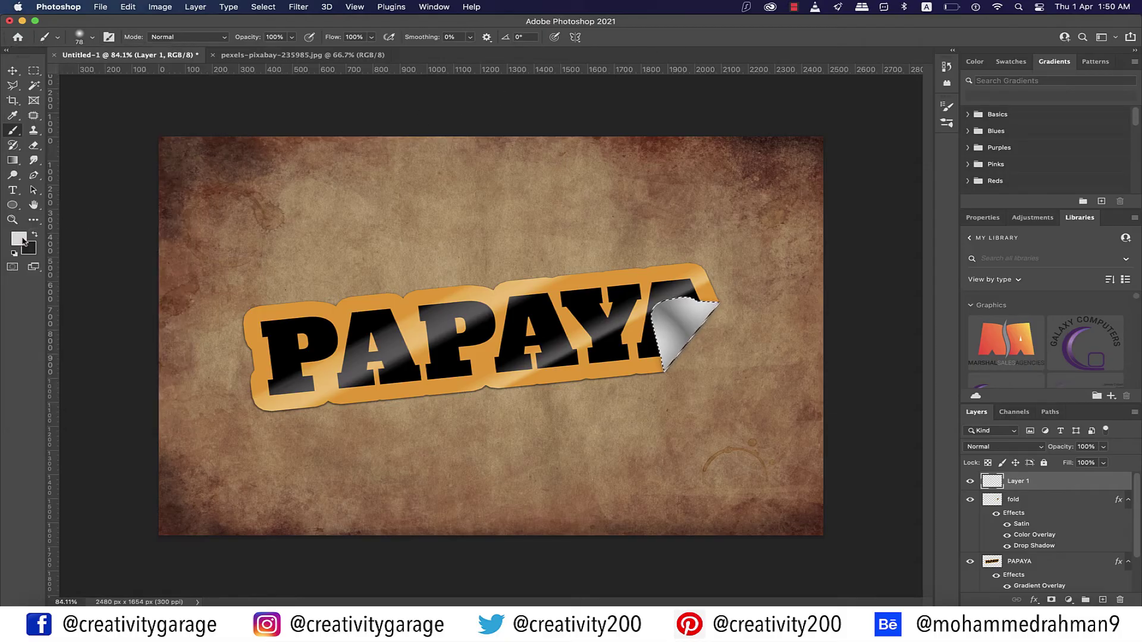
click(19, 238)
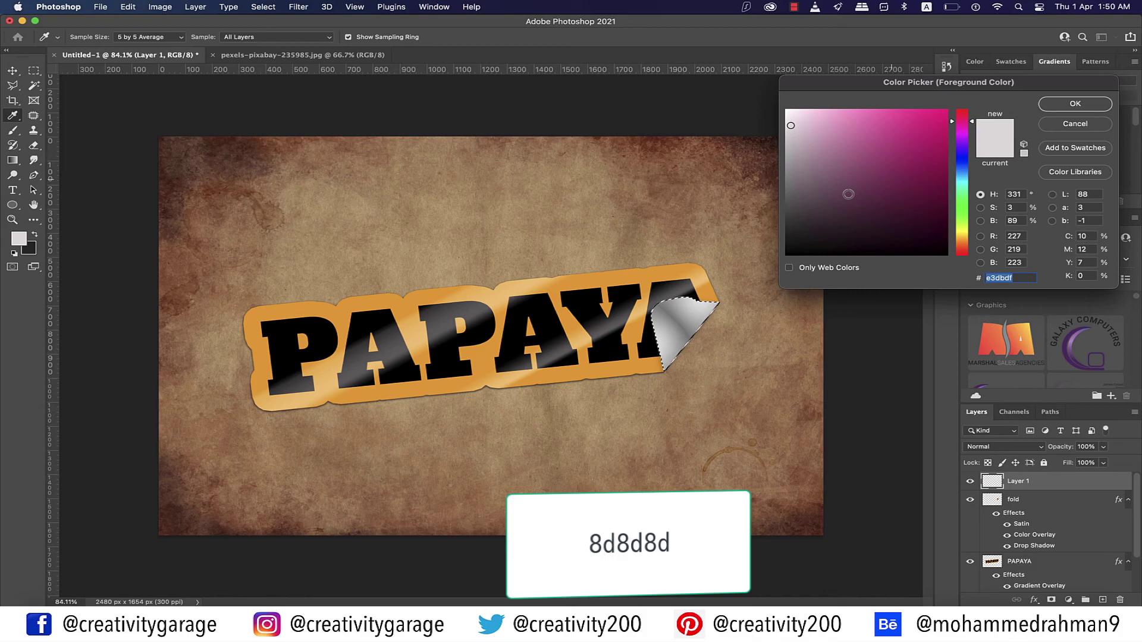
Set the foreground colour to hex 8d8d8d and zoom in on the folded corner.
text(8d8d8)
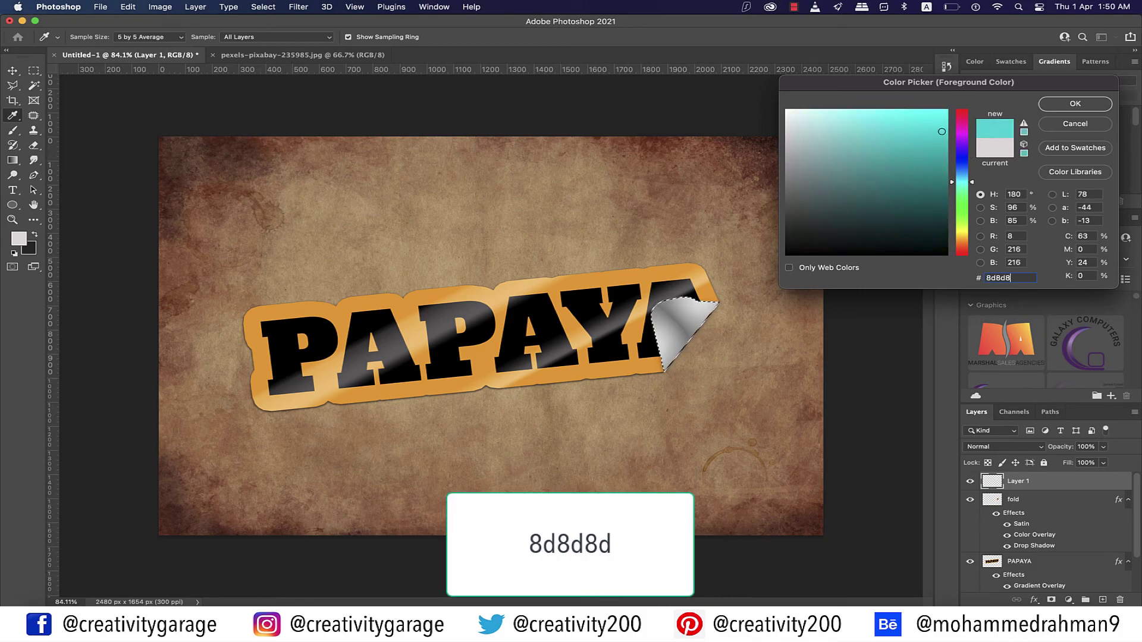
text(d)
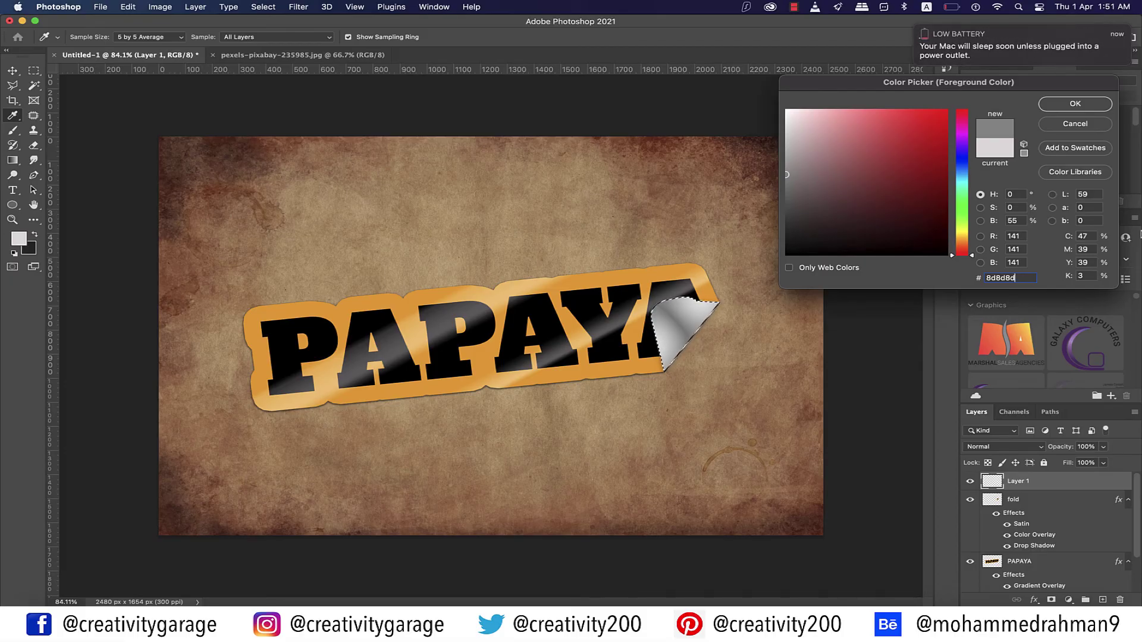
click(1088, 107)
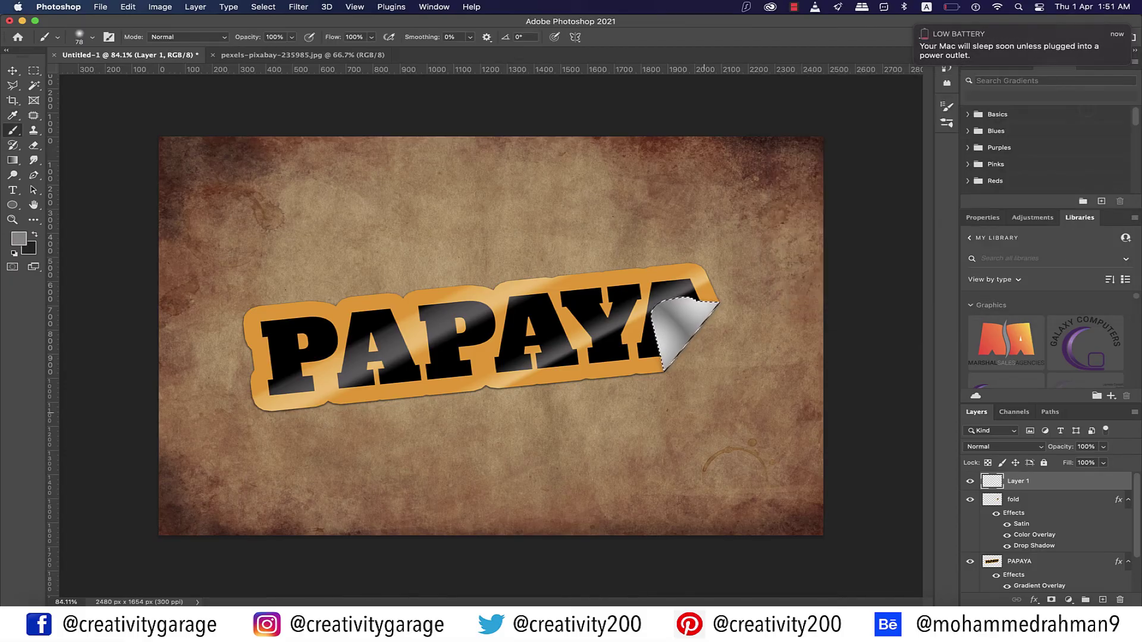
scroll(717, 349, up, 6)
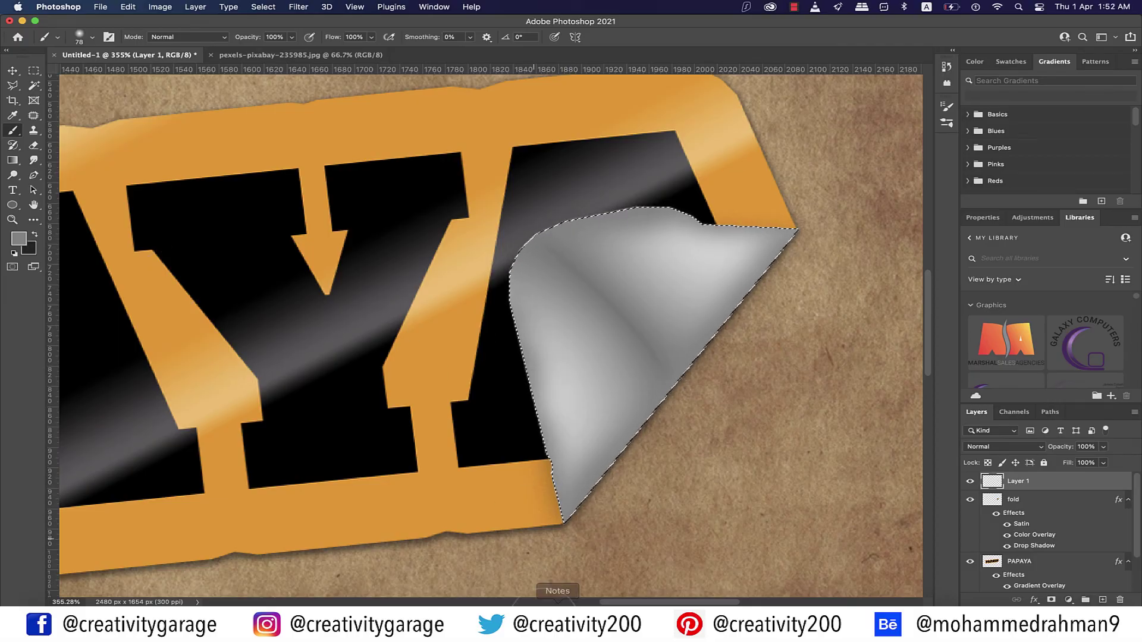
scroll(741, 402, down, 5)
scroll(738, 404, up, 3)
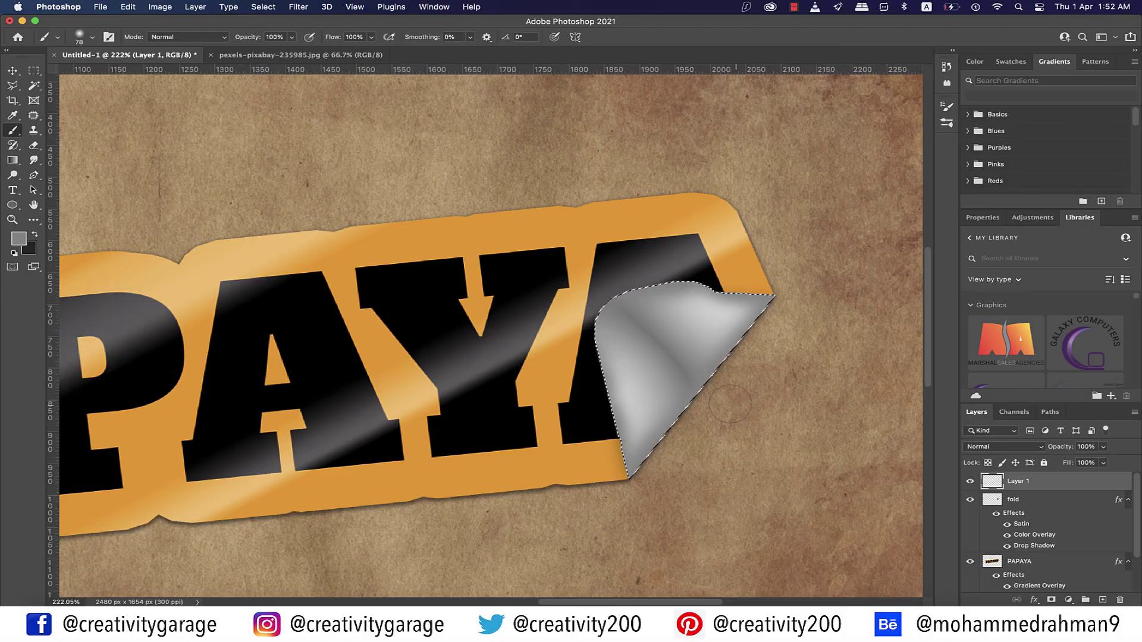
Add Layer 2, move it lower in the stack, and set it to Multiply.
click(1102, 599)
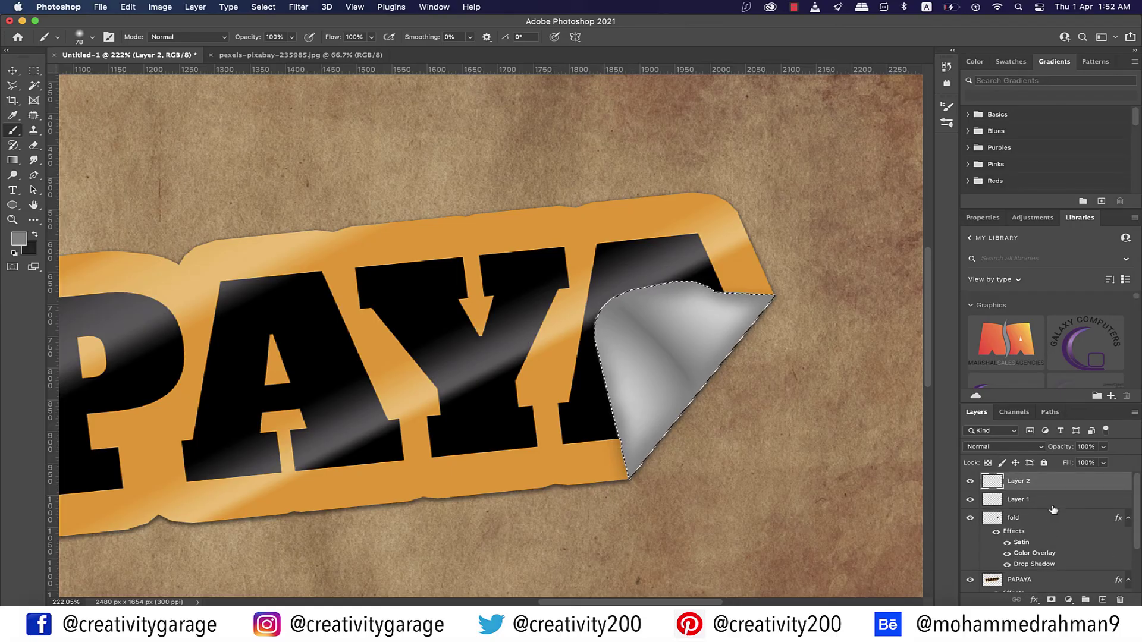
drag(1025, 483, 1030, 565)
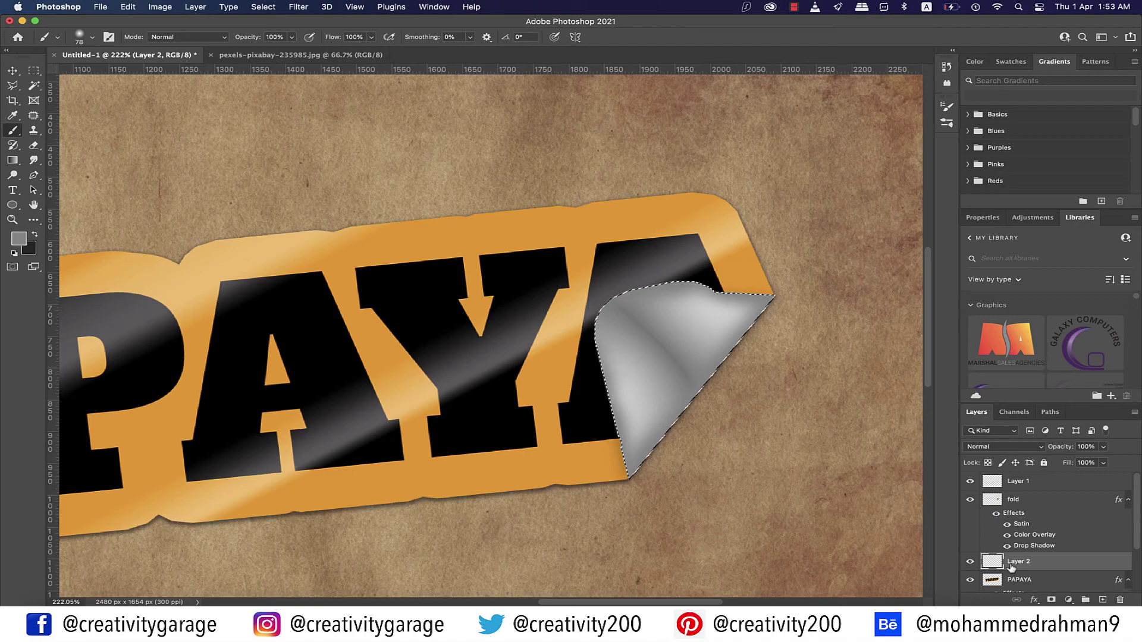
click(1041, 448)
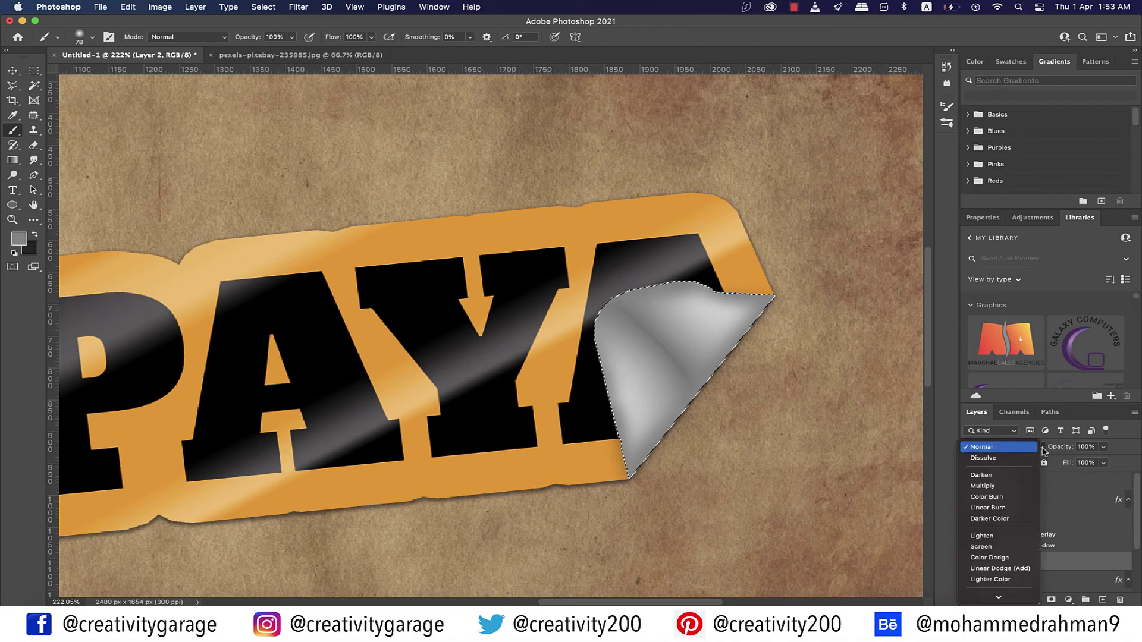
click(1002, 487)
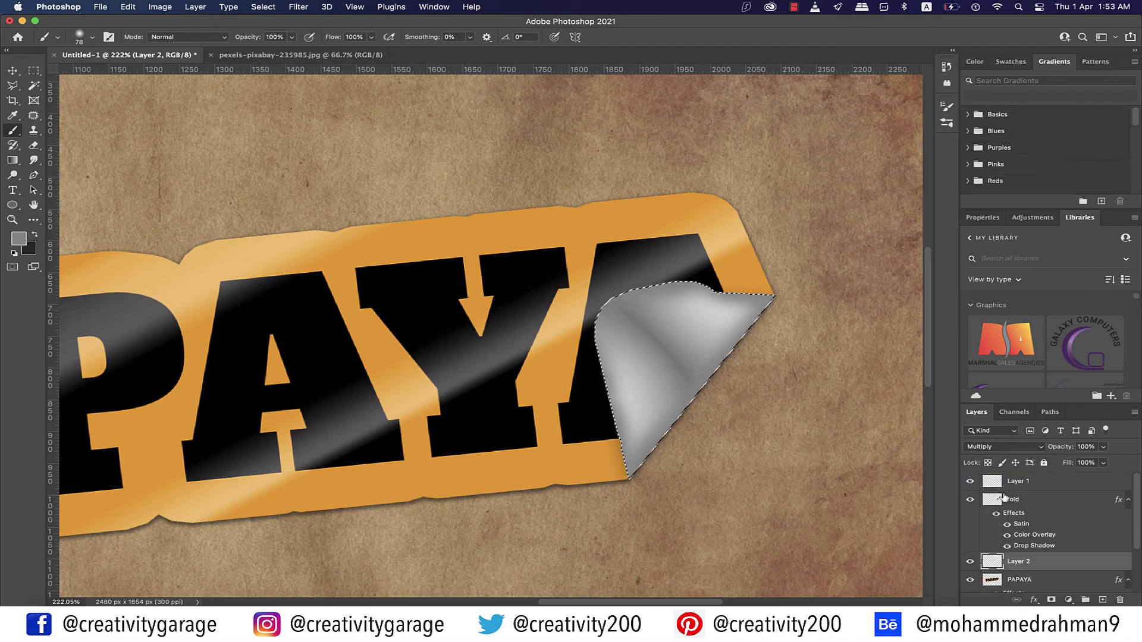
Invert the selection around the curled corner and open the foreground colour picker.
click(264, 7)
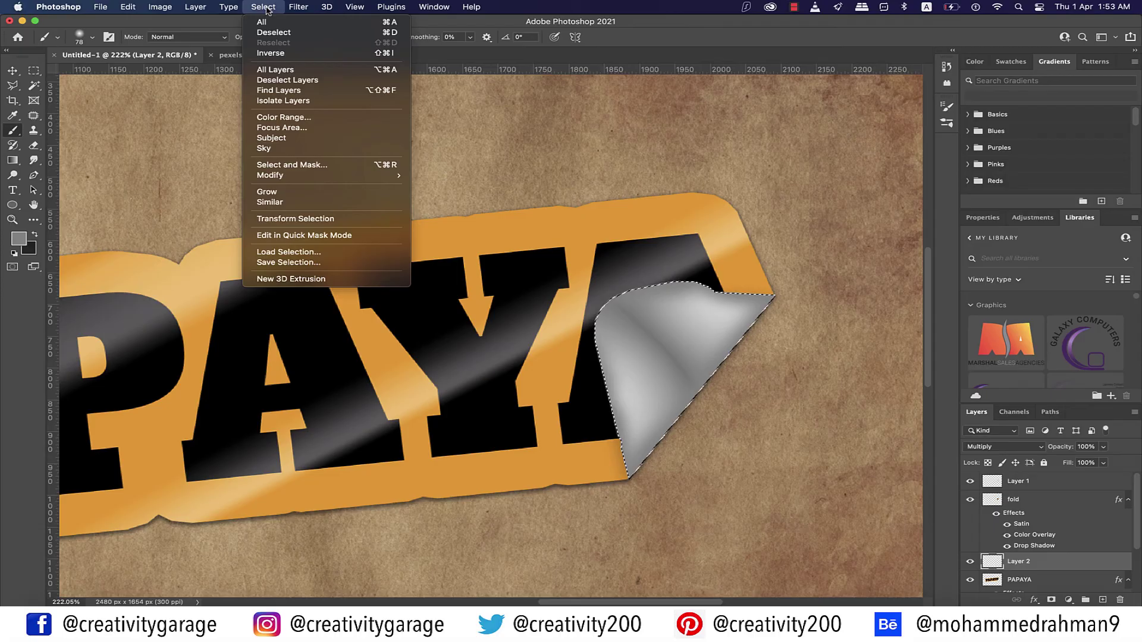
click(277, 55)
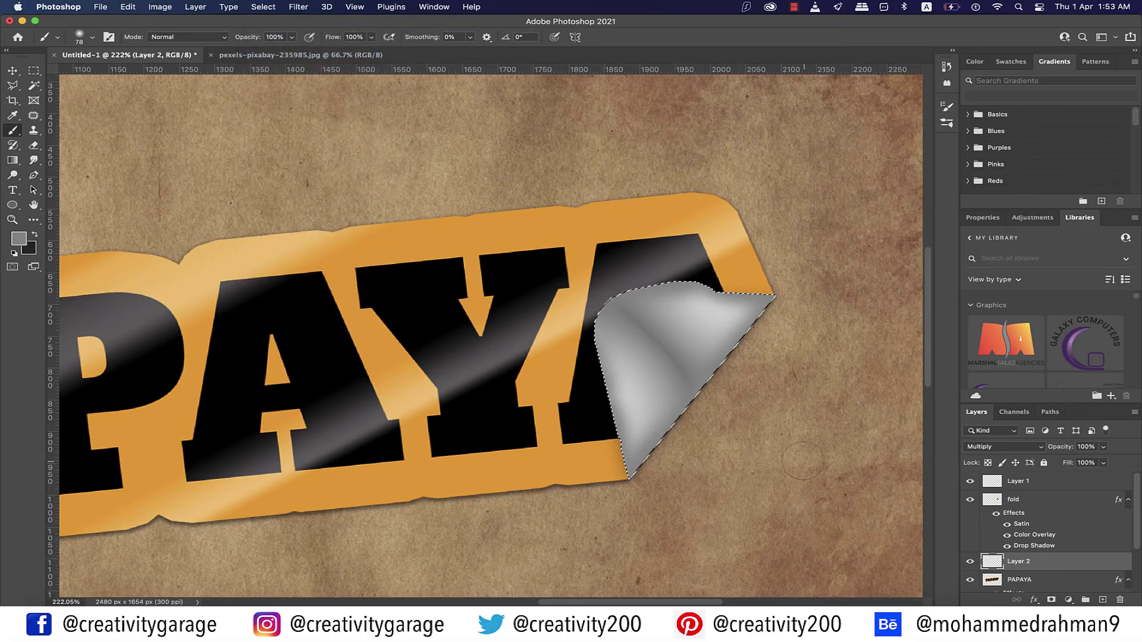
scroll(803, 460, down, 2)
click(18, 238)
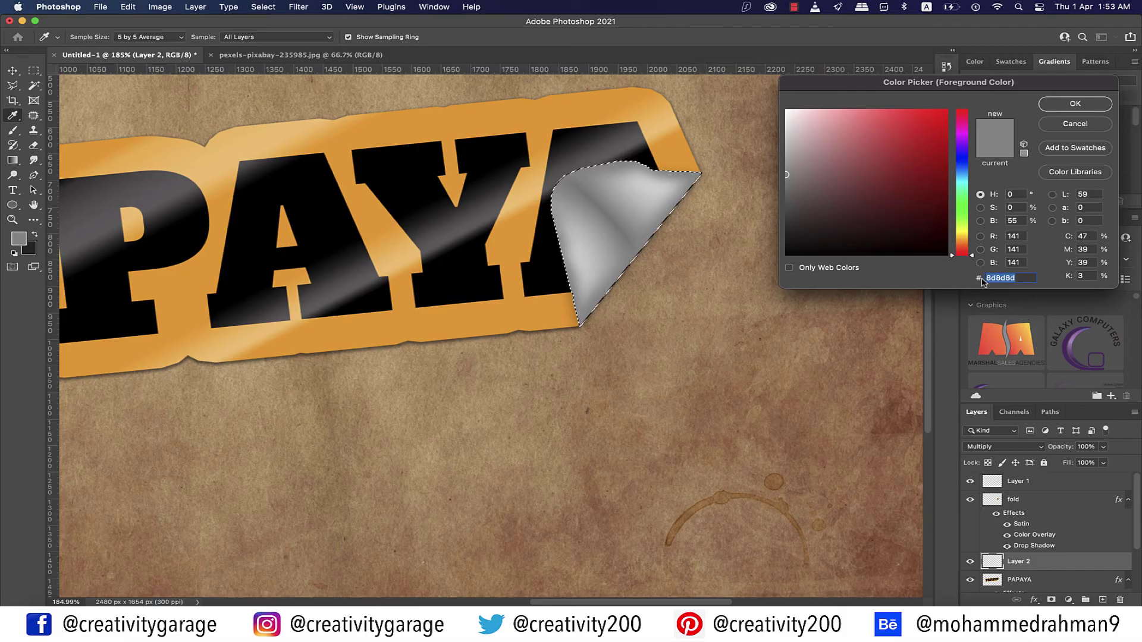
Set the foreground to hex c7c5c1 and soften the round brush to 0% hardness.
text(c7)
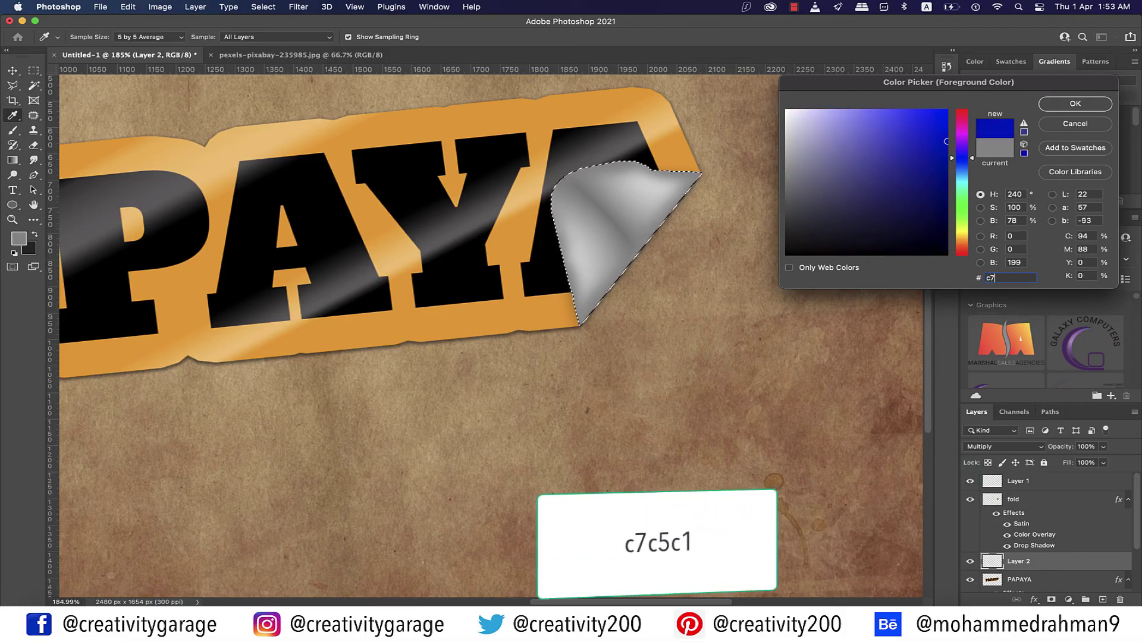
text(c5)
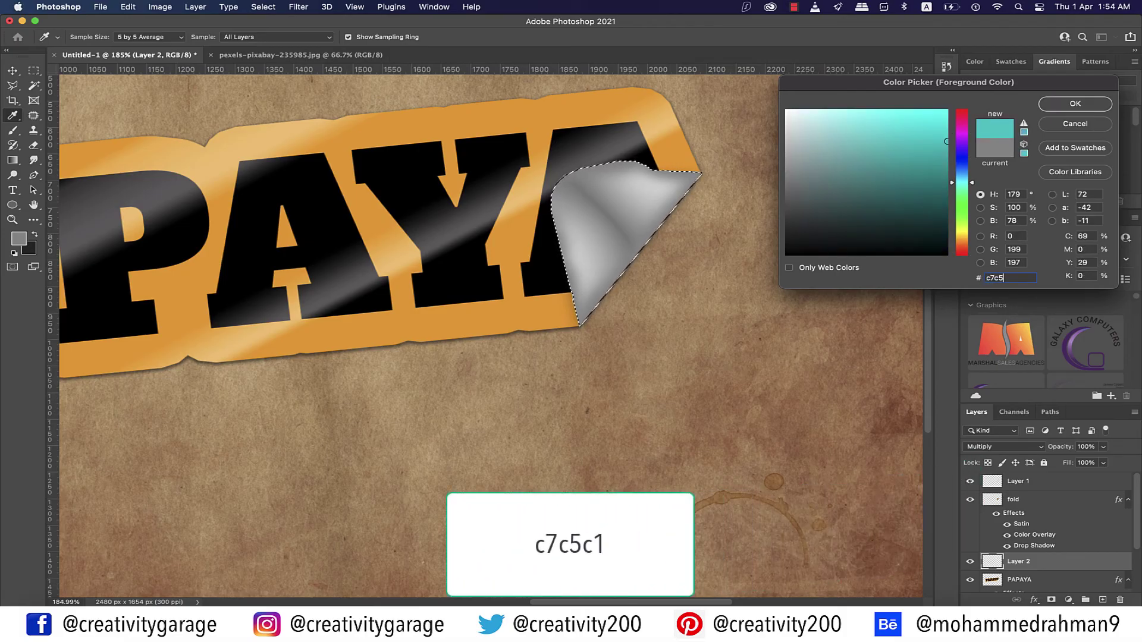
text(c1)
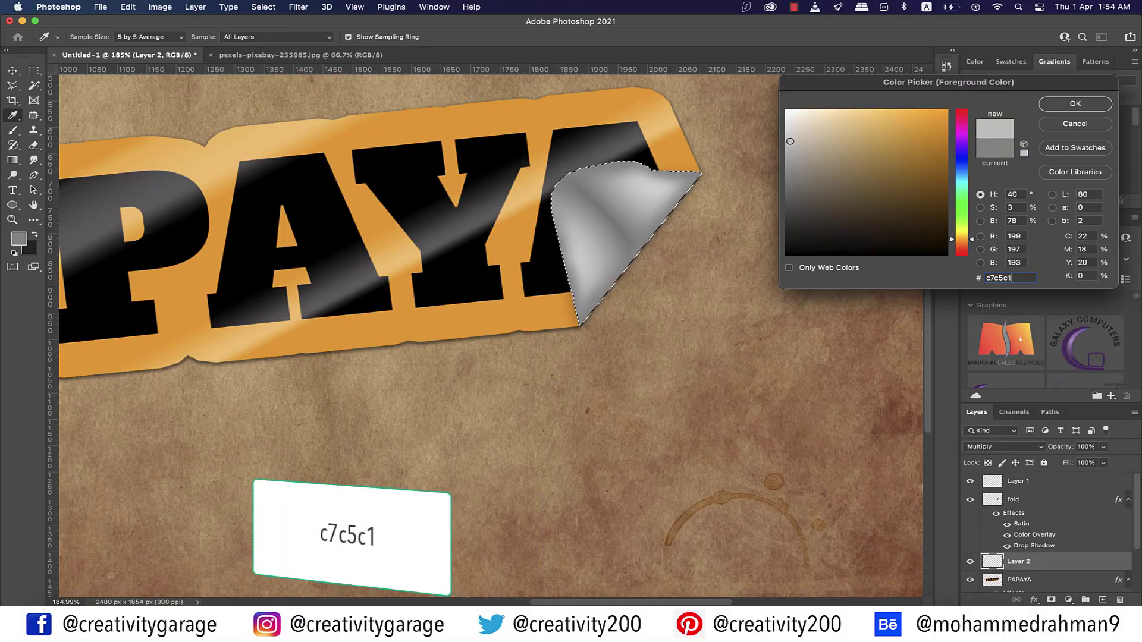
key(Return)
key(b)
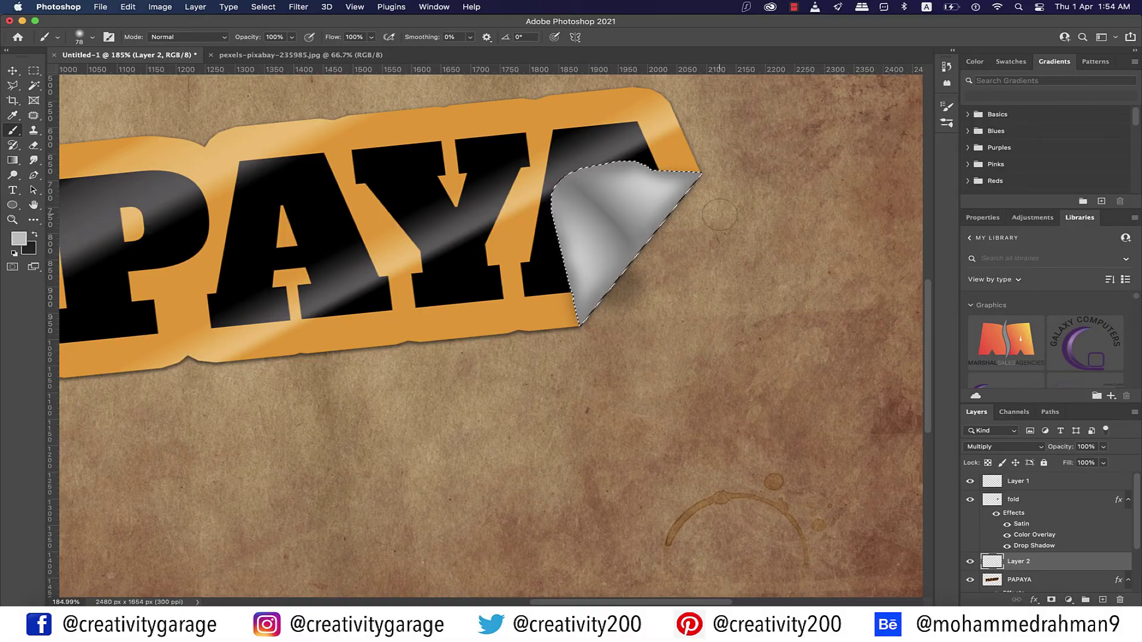
scroll(657, 221, up, 5)
click(92, 37)
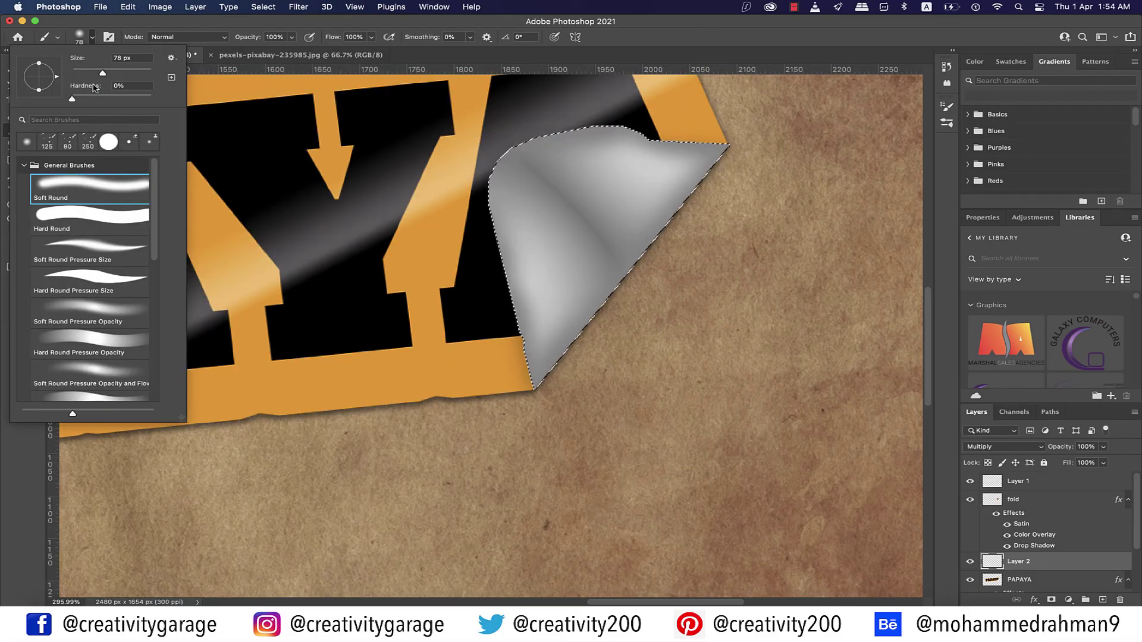
drag(105, 72, 94, 73)
click(595, 326)
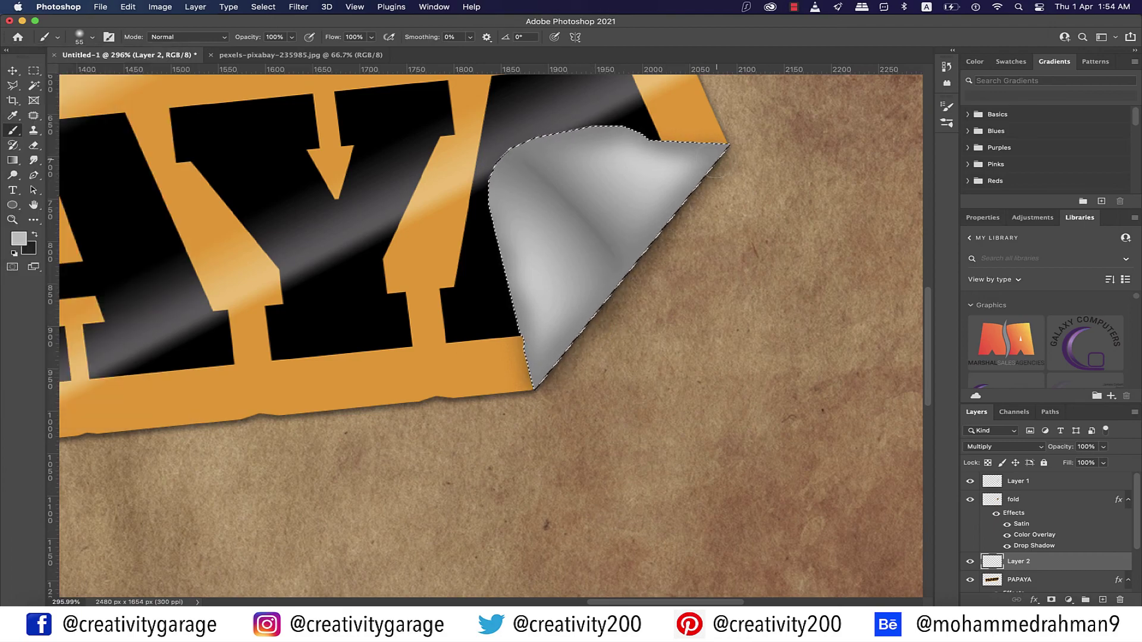
scroll(594, 253, down, 3)
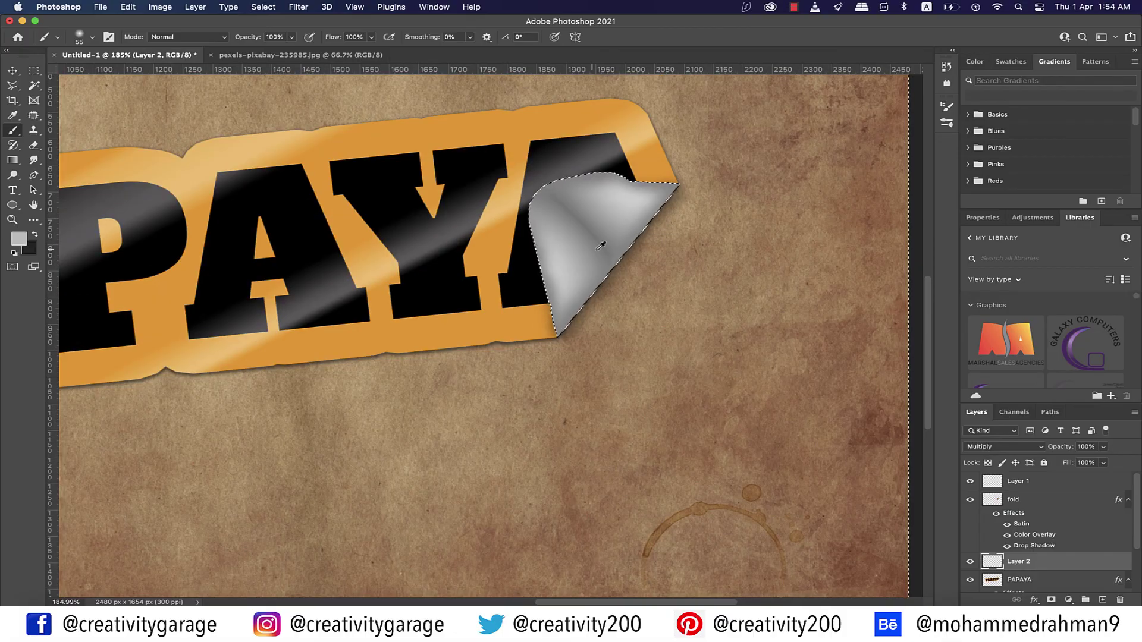
scroll(601, 245, down, 3)
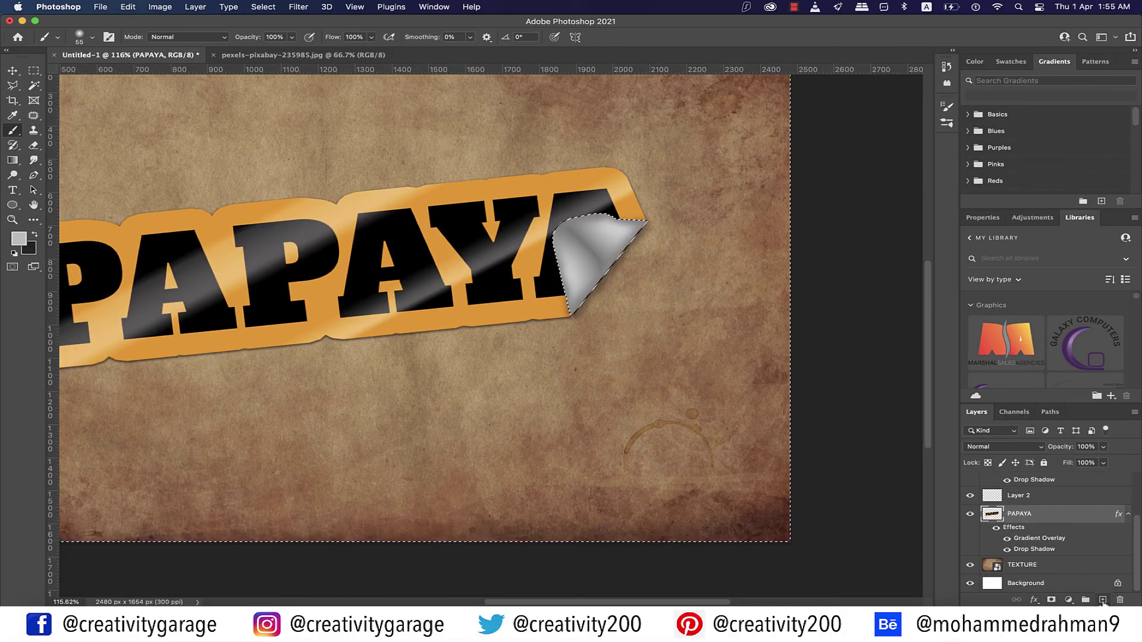
Add a new empty layer directly below the PAPAYA layer.
click(1102, 599)
drag(1027, 516, 1031, 576)
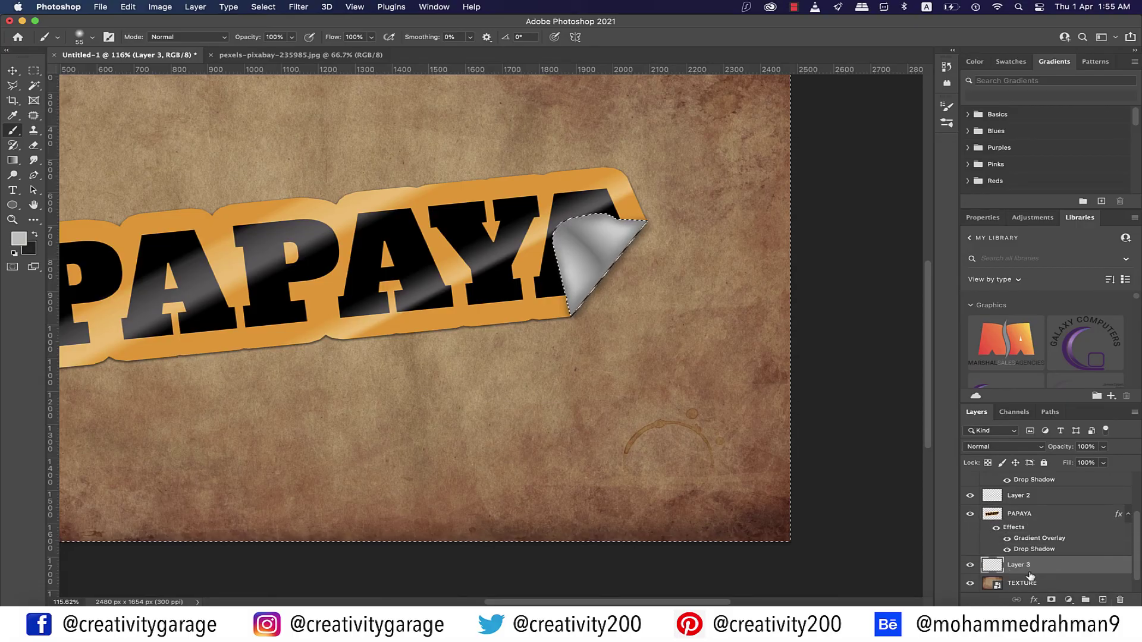
scroll(1030, 576, down, 2)
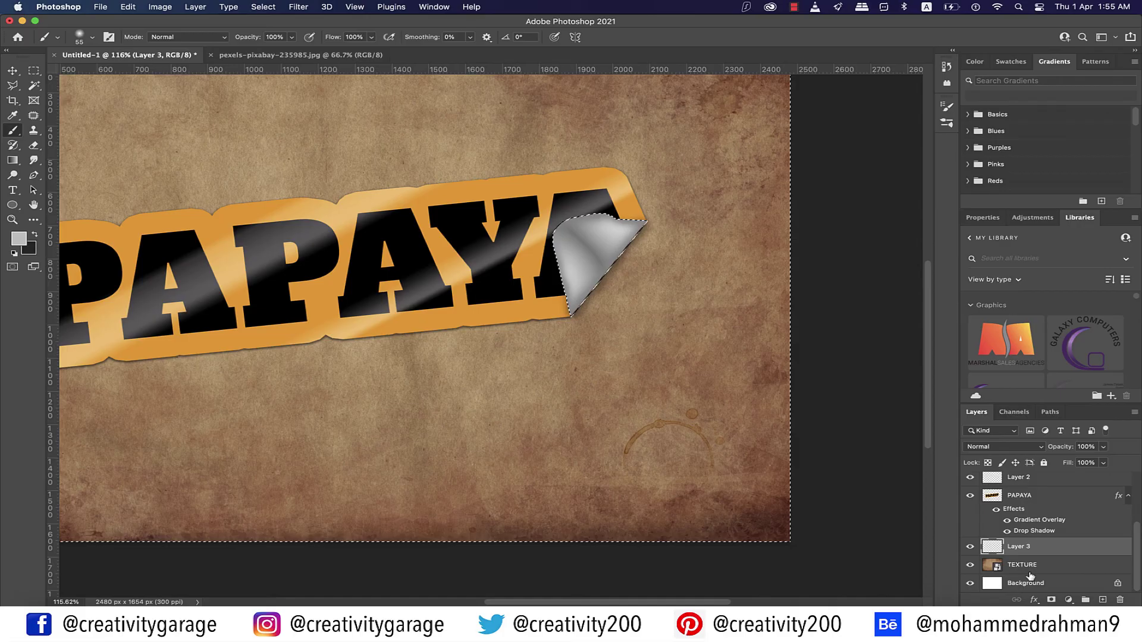
Name the new layer 'shading' and set its blend mode to Multiply.
double_click(1018, 546)
text(shading)
key(Return)
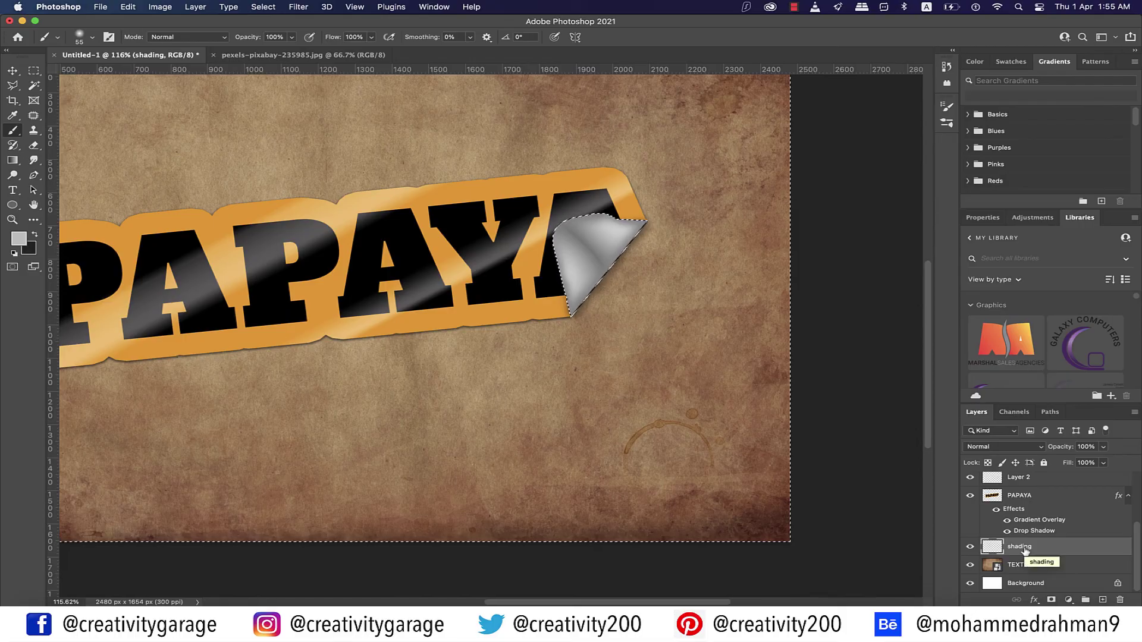
click(1004, 447)
click(994, 486)
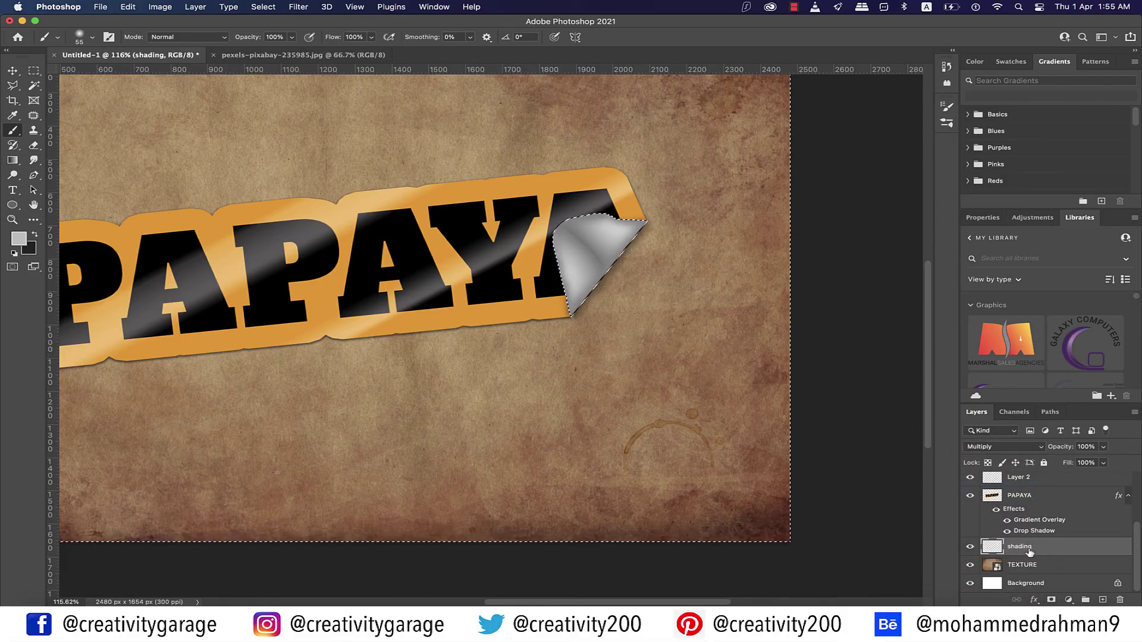
Enlarge the soft brush to about 75 px.
click(92, 38)
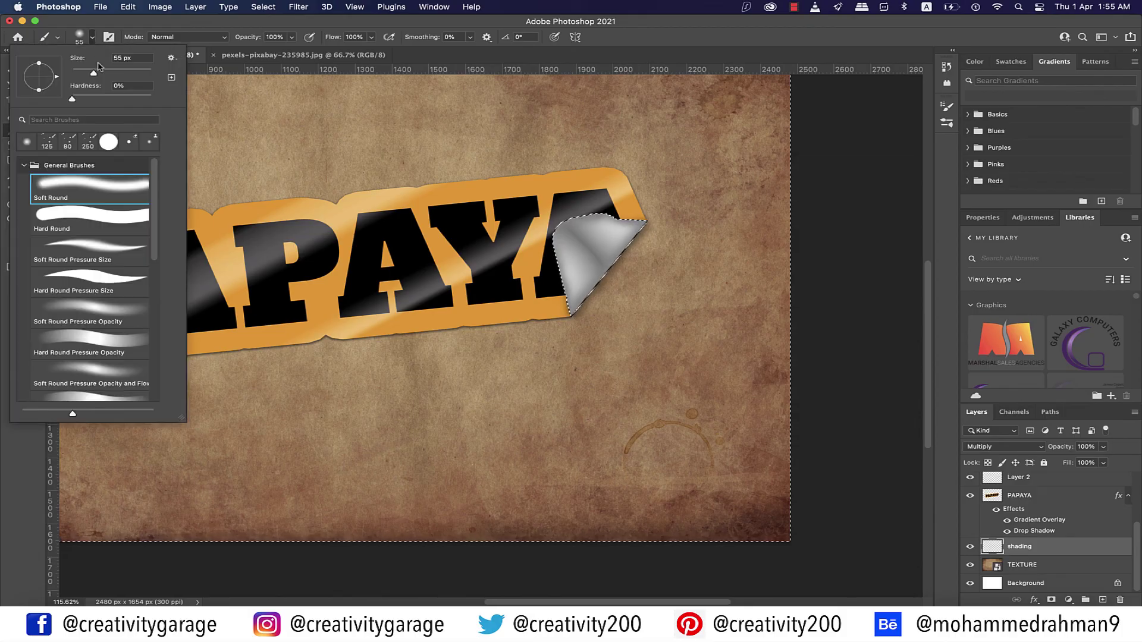
drag(99, 70, 104, 73)
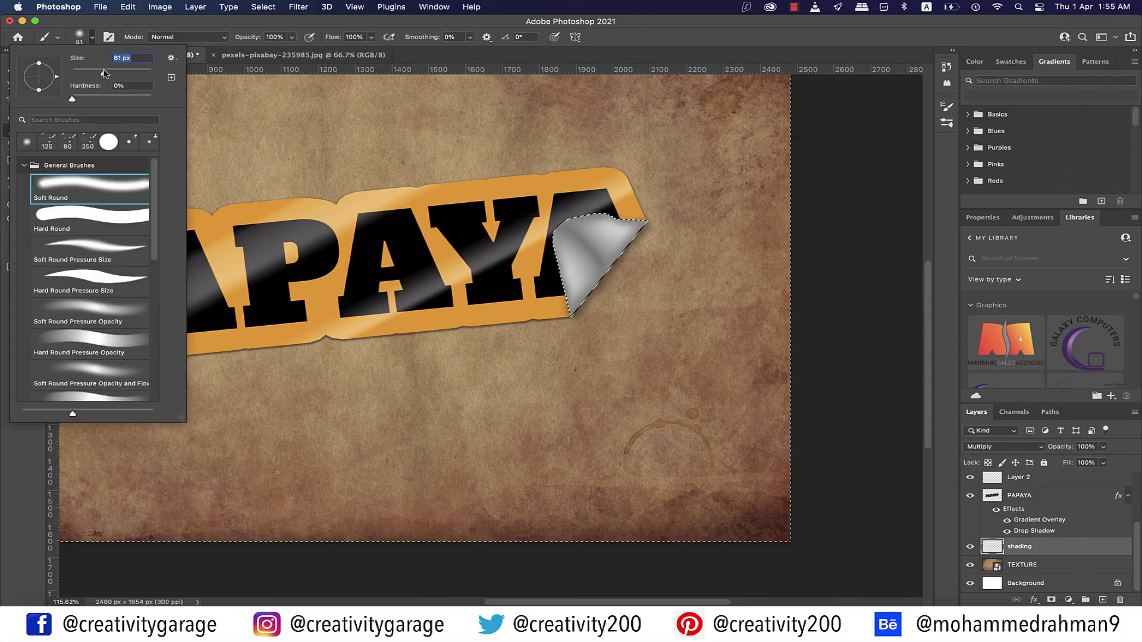
click(672, 46)
Set the foreground colour to beige e4d1c1 and clear the active selection.
click(18, 238)
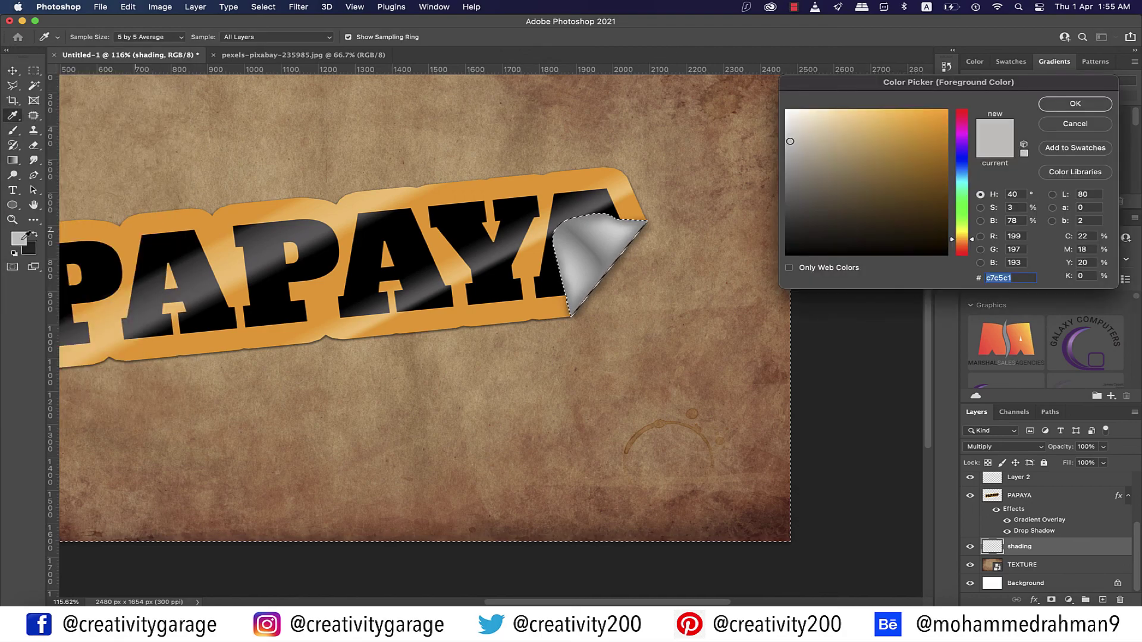
click(1026, 276)
double_click(1026, 276)
text(e4)
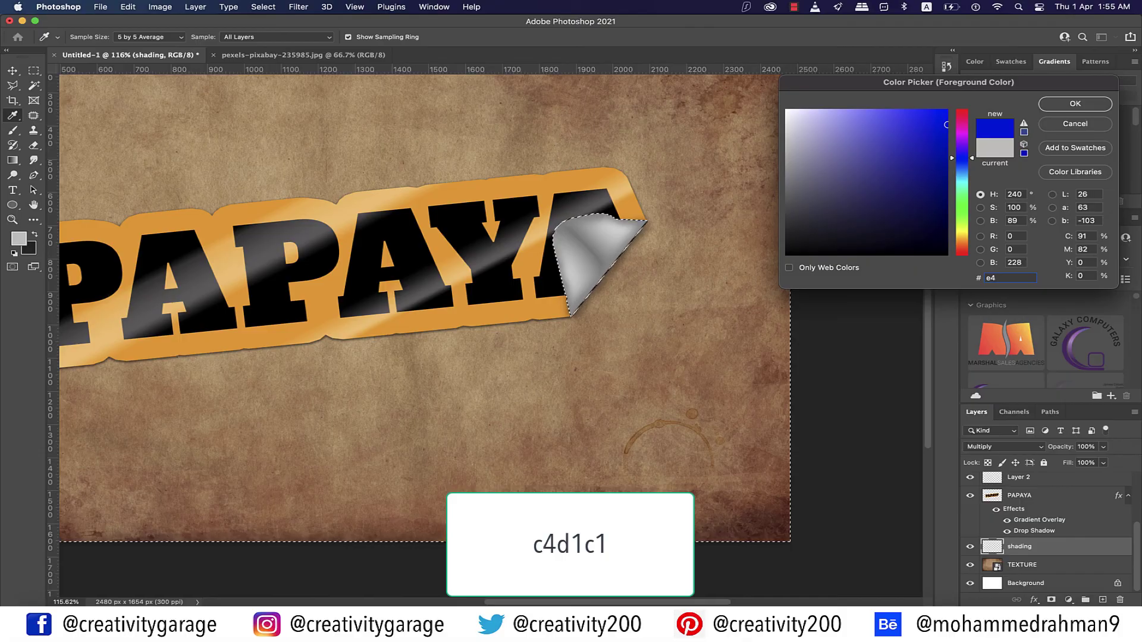
text(d1)
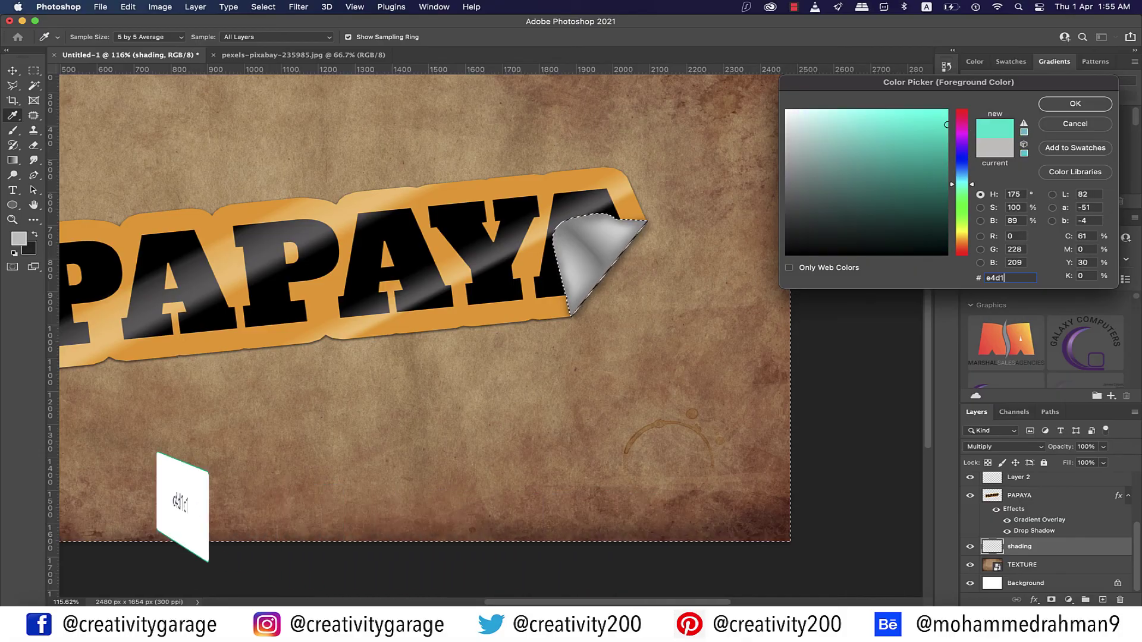
text(c1)
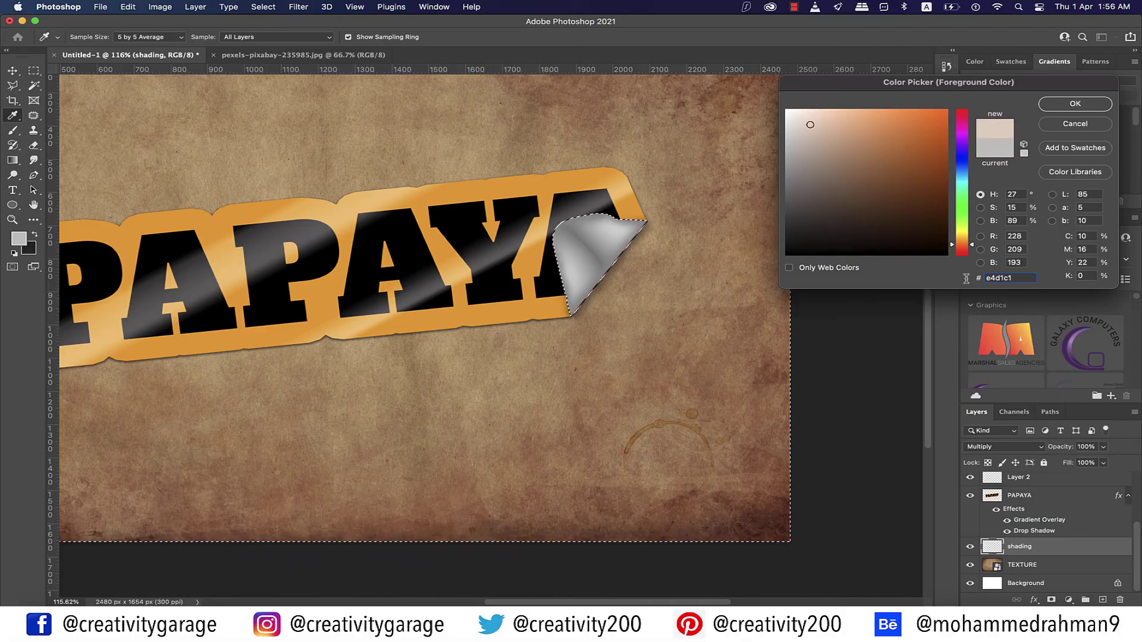
click(1075, 104)
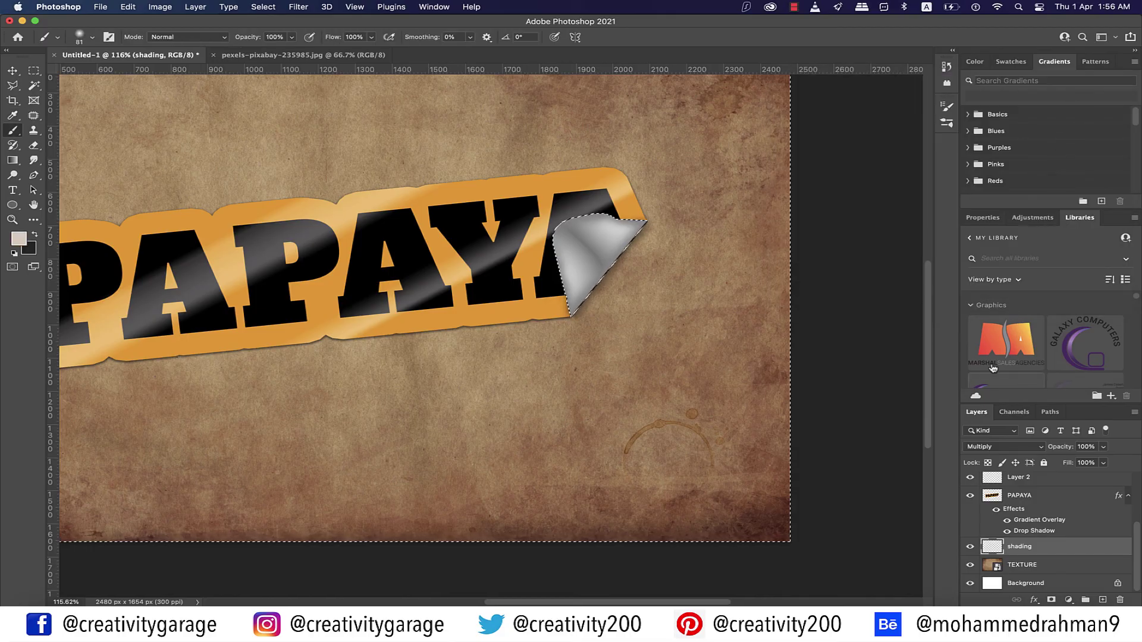
scroll(491, 333, left, 10)
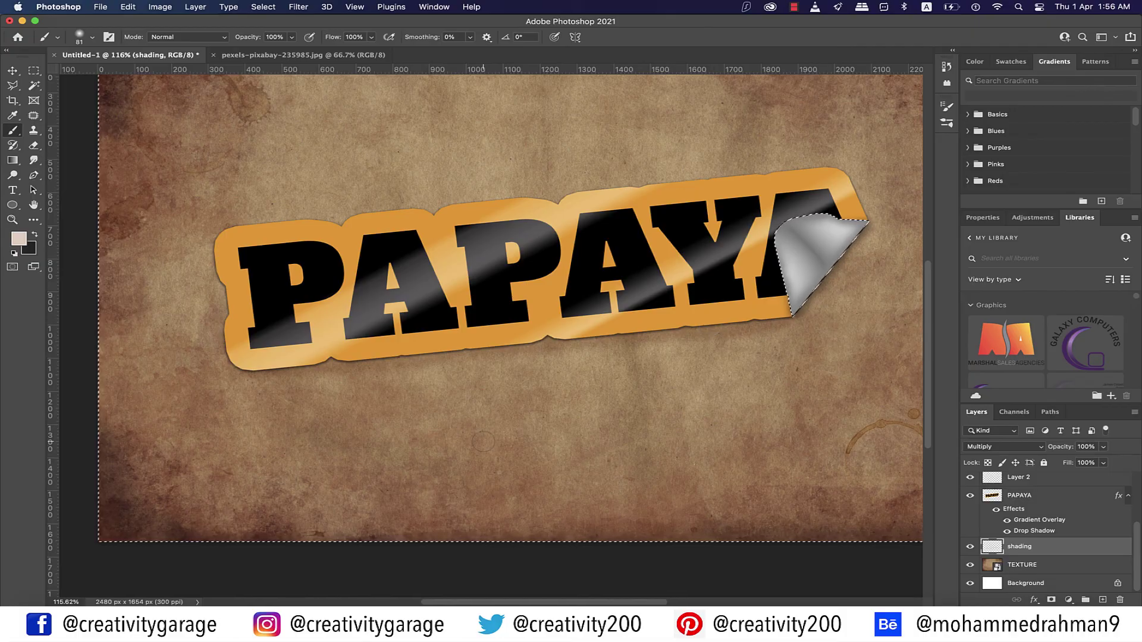
key(super+d)
scroll(483, 441, down, 5)
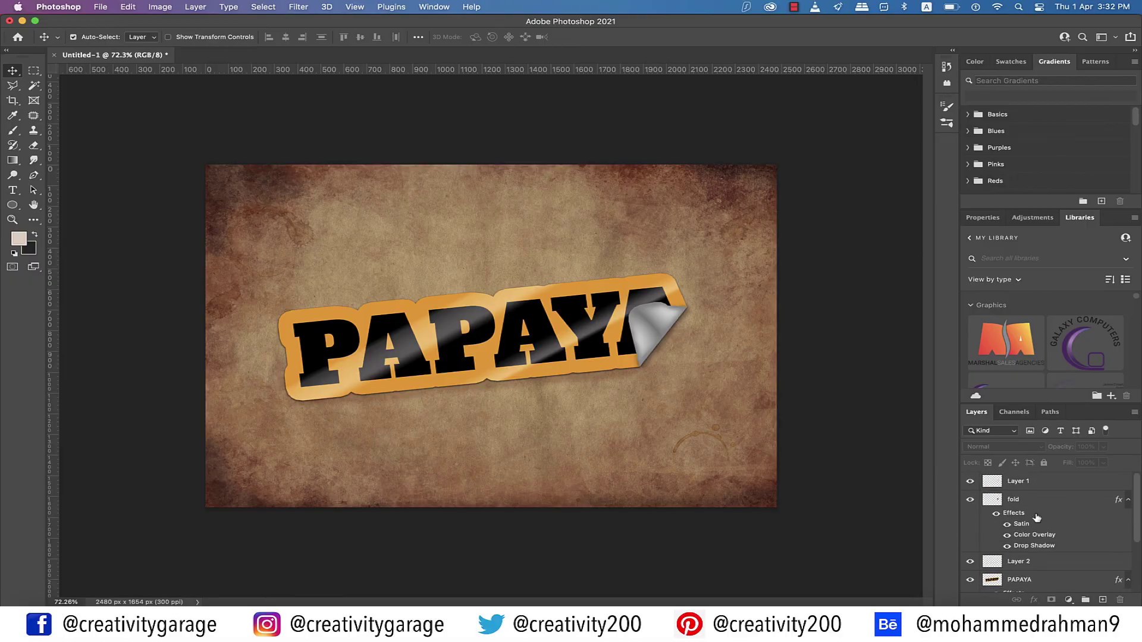
Merge all layers from Layer 1 down to TEXTURE into a single Layer 1.
click(1026, 487)
scroll(1032, 504, down, 3)
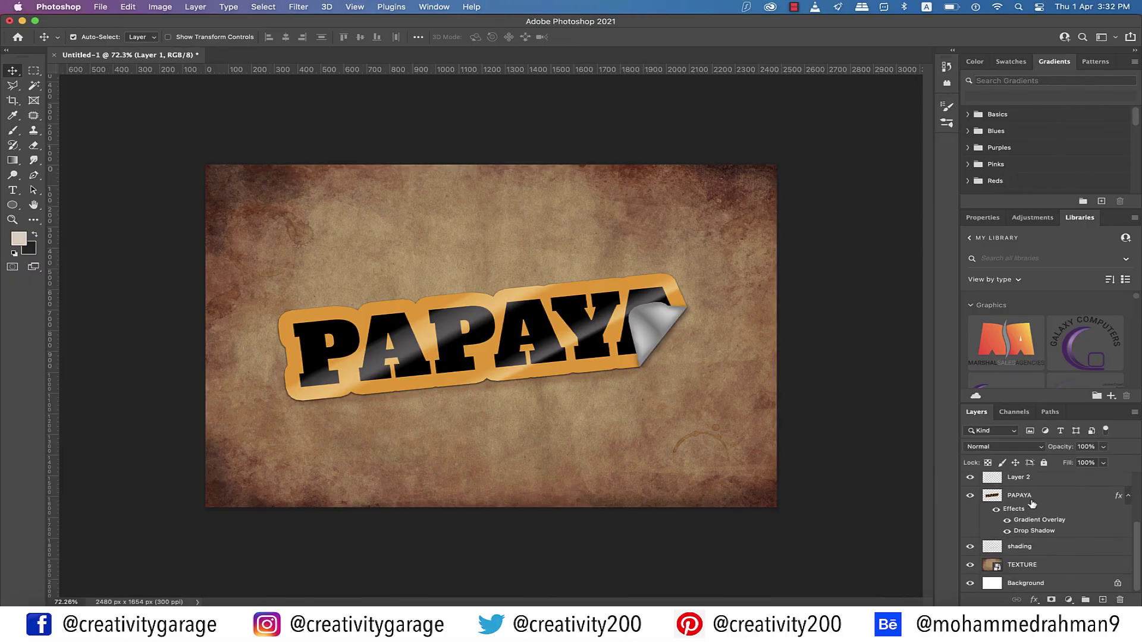
shift+click(1038, 566)
right_click(1038, 567)
key(r)
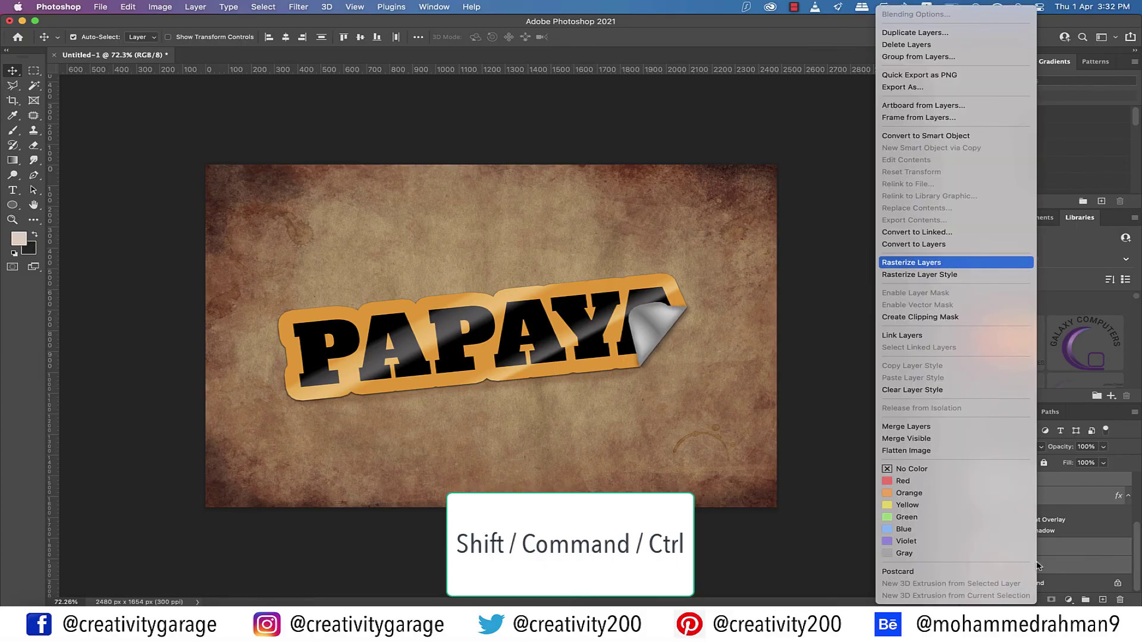
click(906, 427)
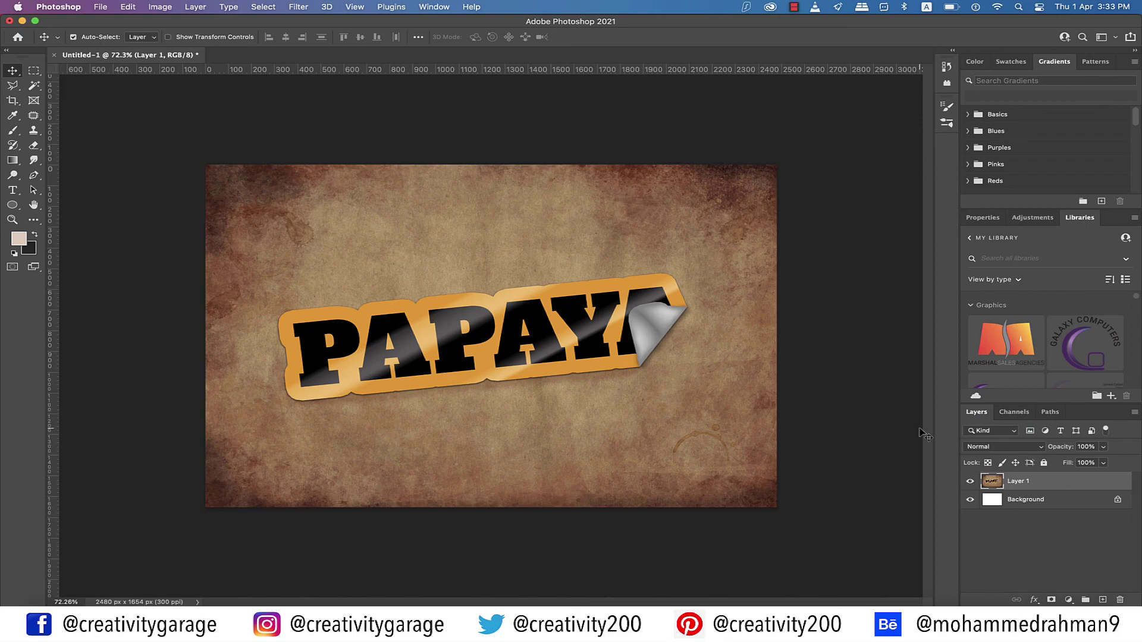
click(1022, 532)
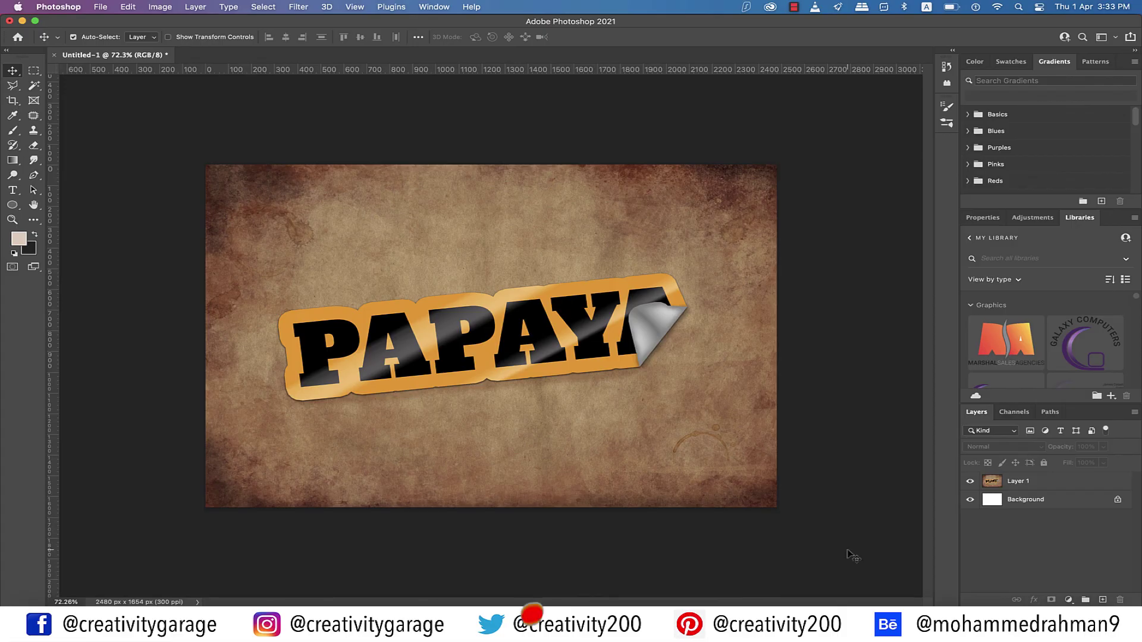
key(super)
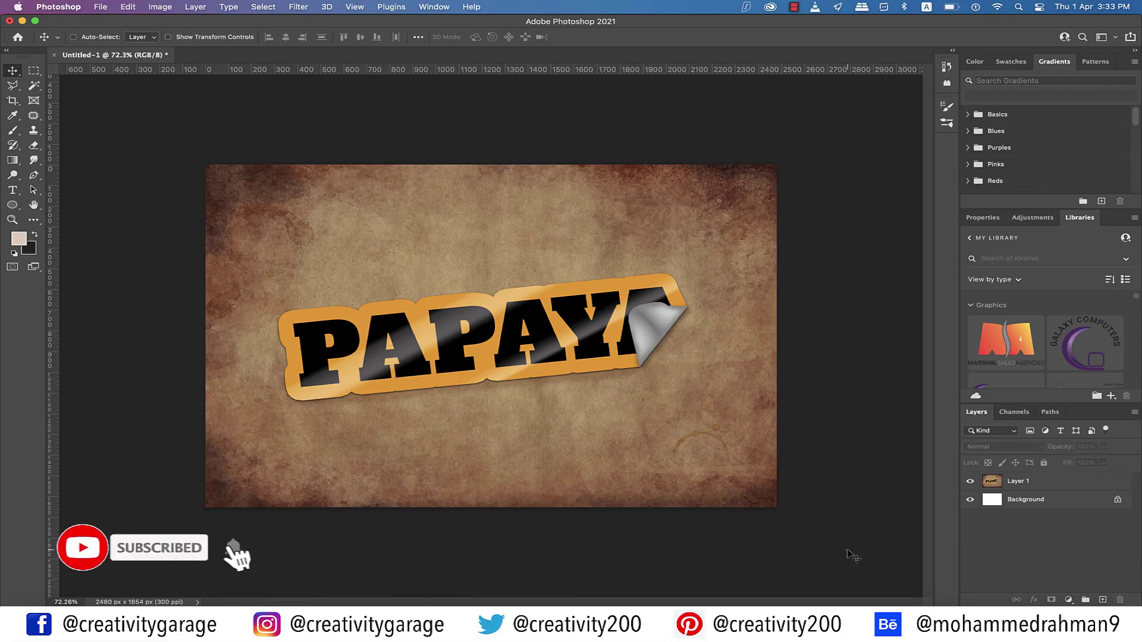